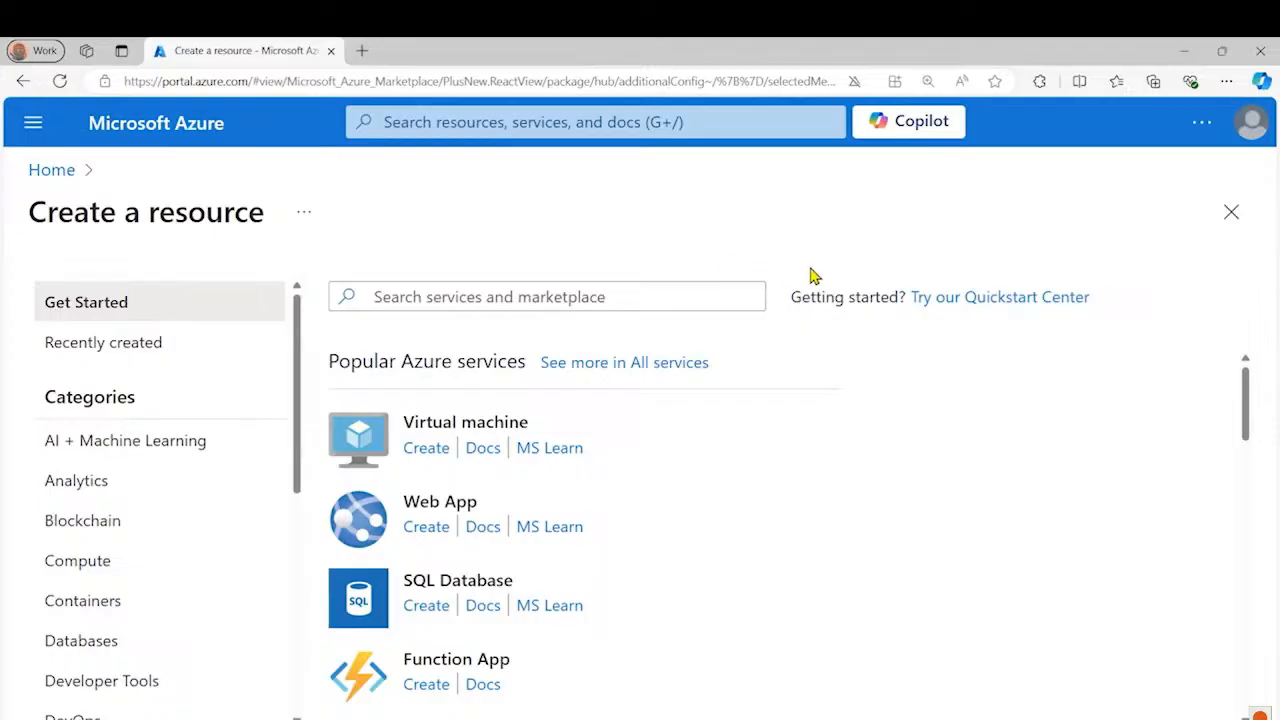
Search the available services and marketplace for "storage account"
click(520, 297)
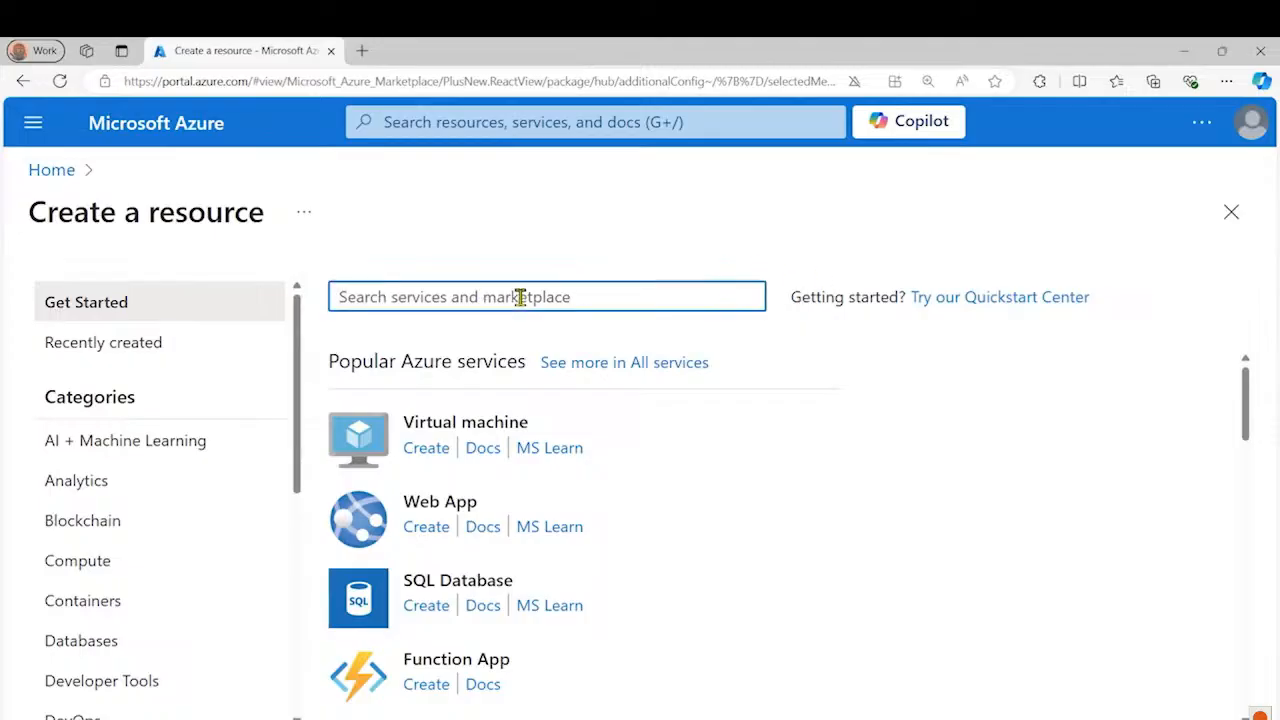
text(st)
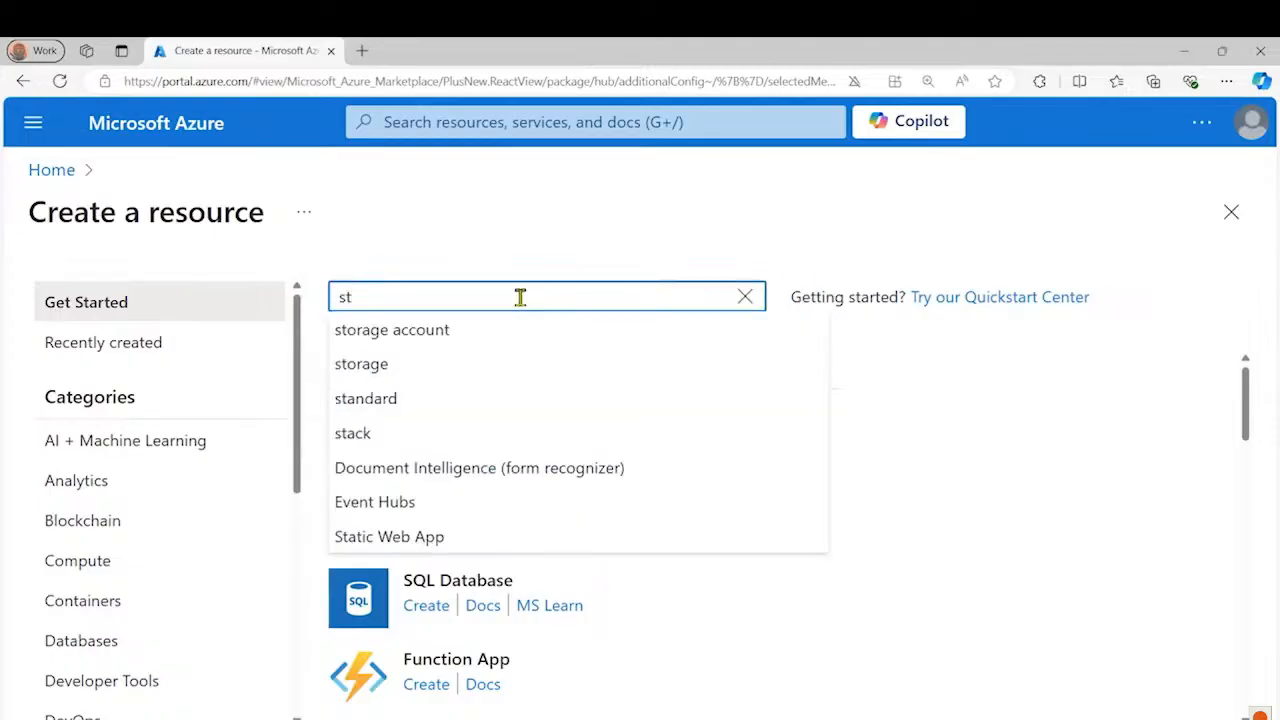
text(or)
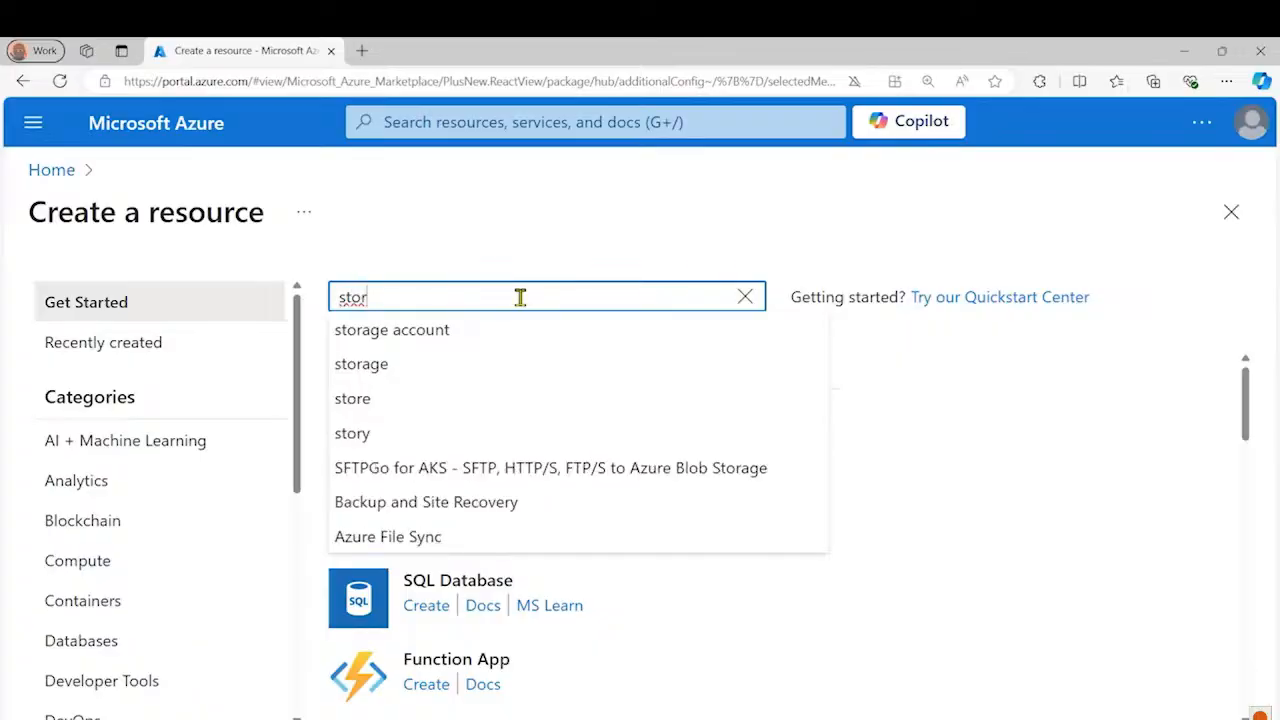
click(409, 340)
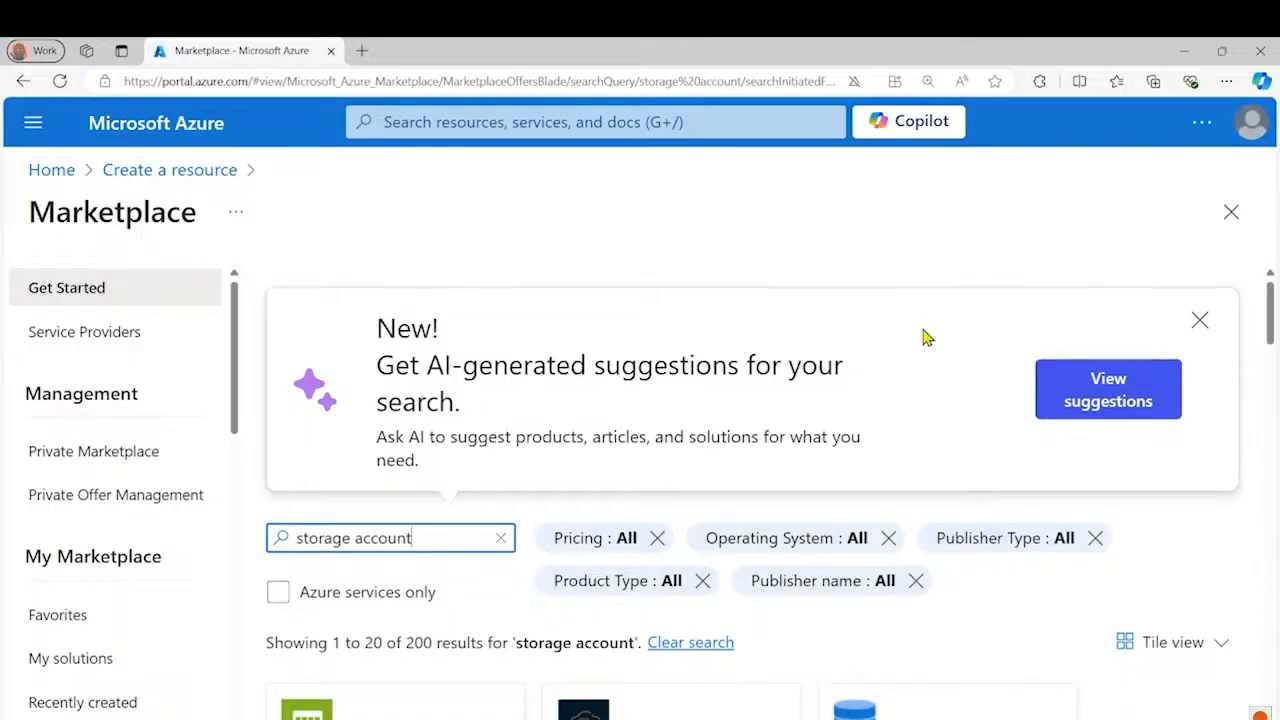
Dismiss the AI suggestions banner and start creating Microsoft's Storage account service
click(1198, 321)
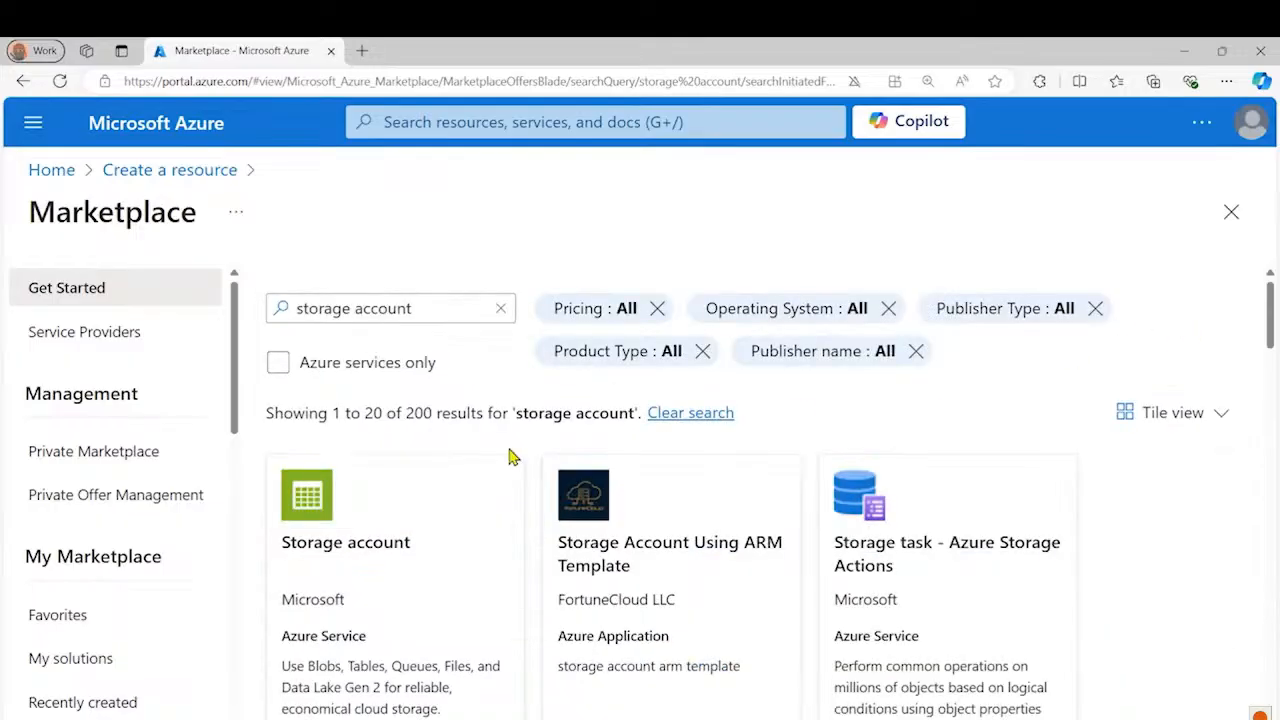
click(383, 594)
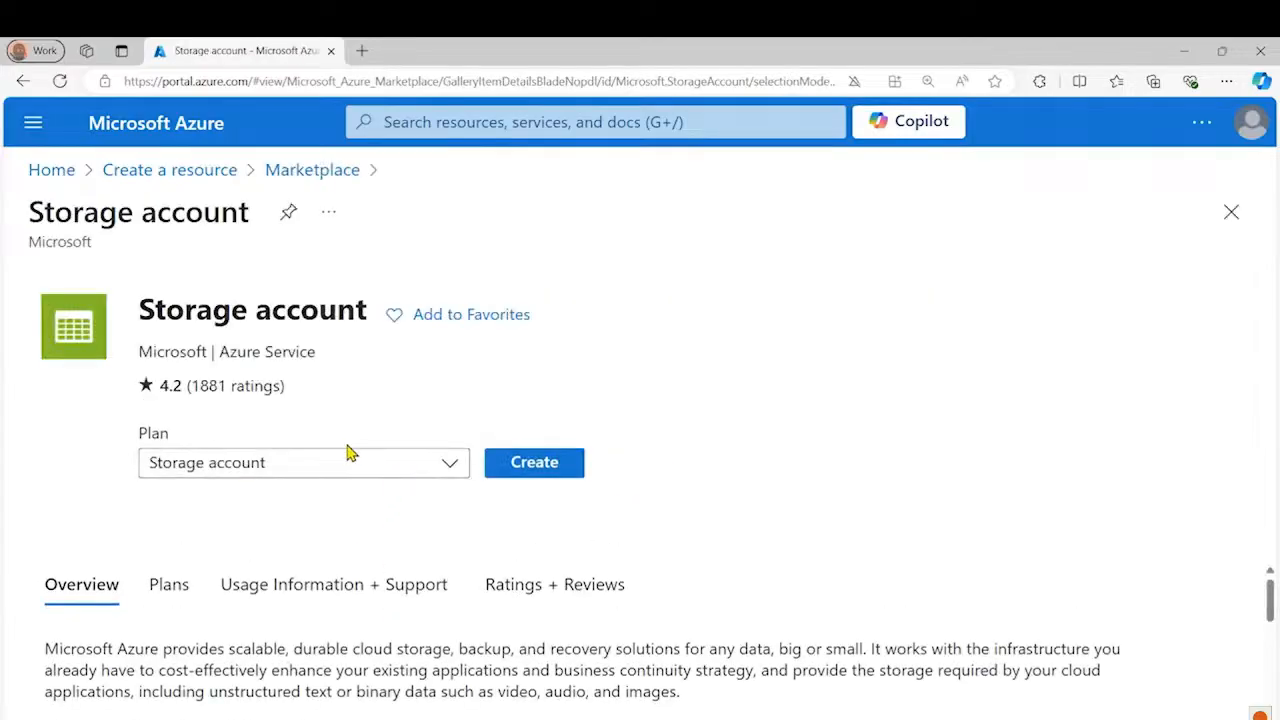
click(540, 468)
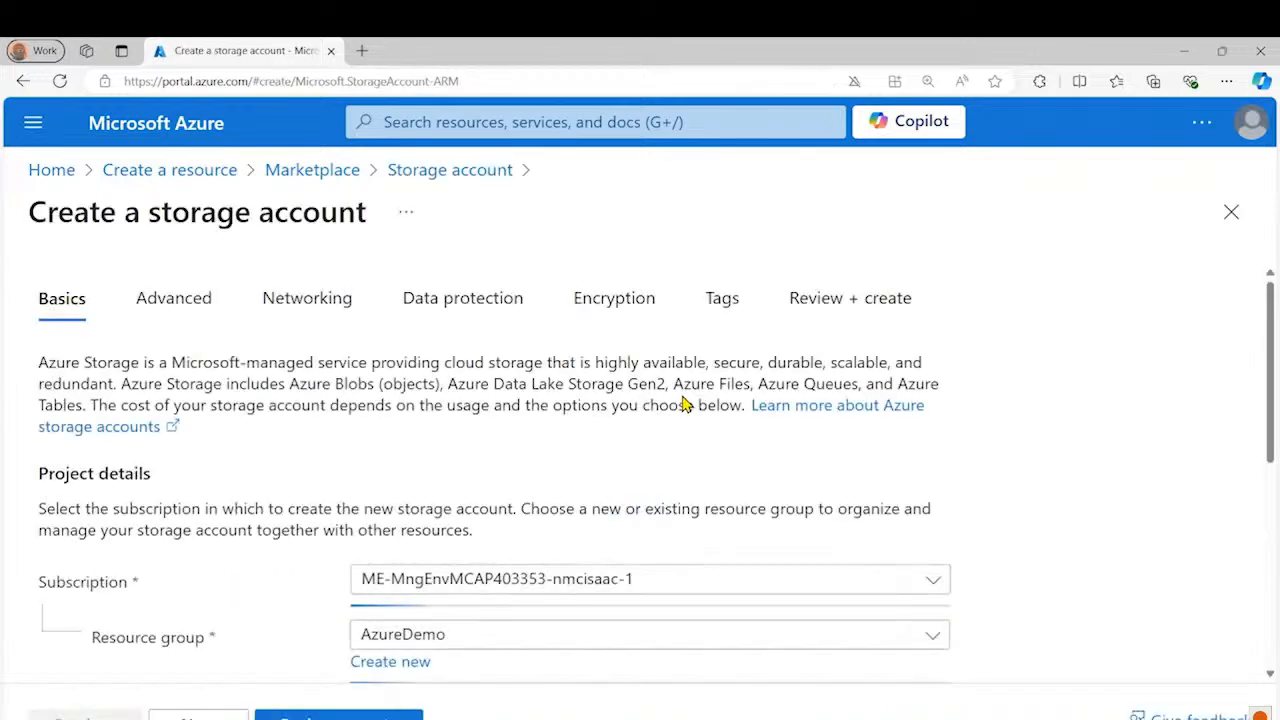
scroll(529, 391, down, 2)
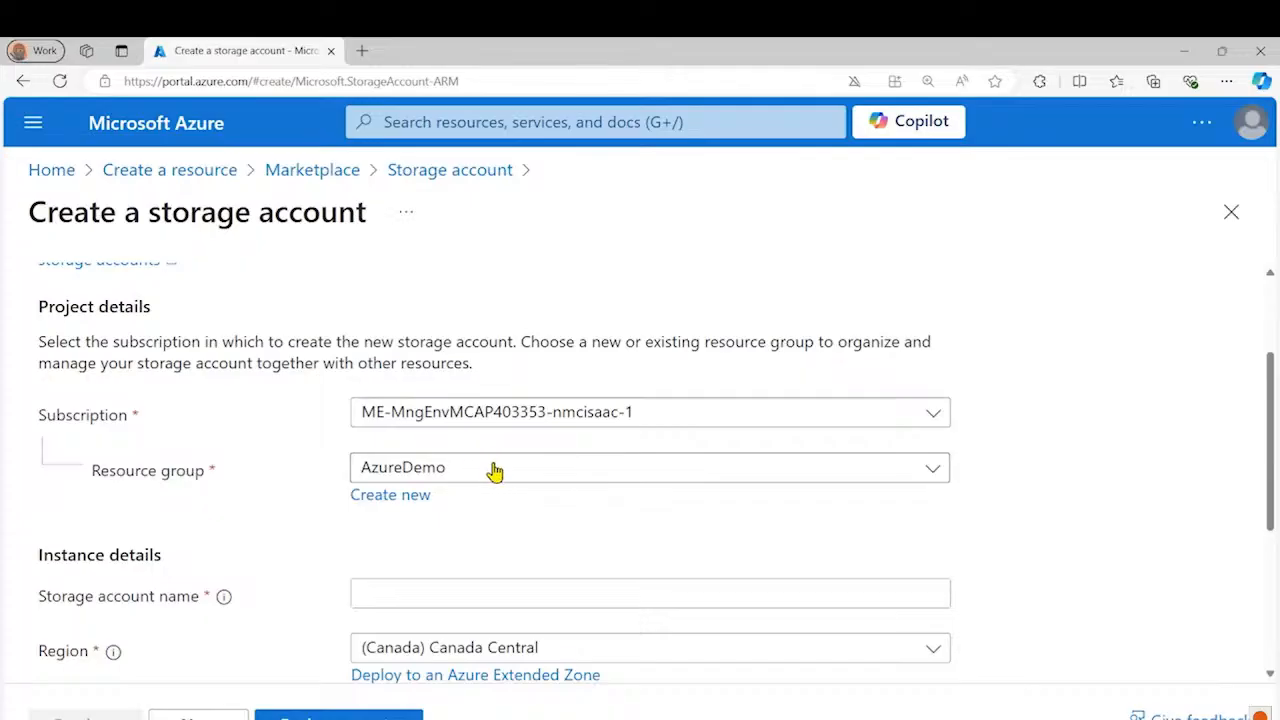
click(397, 596)
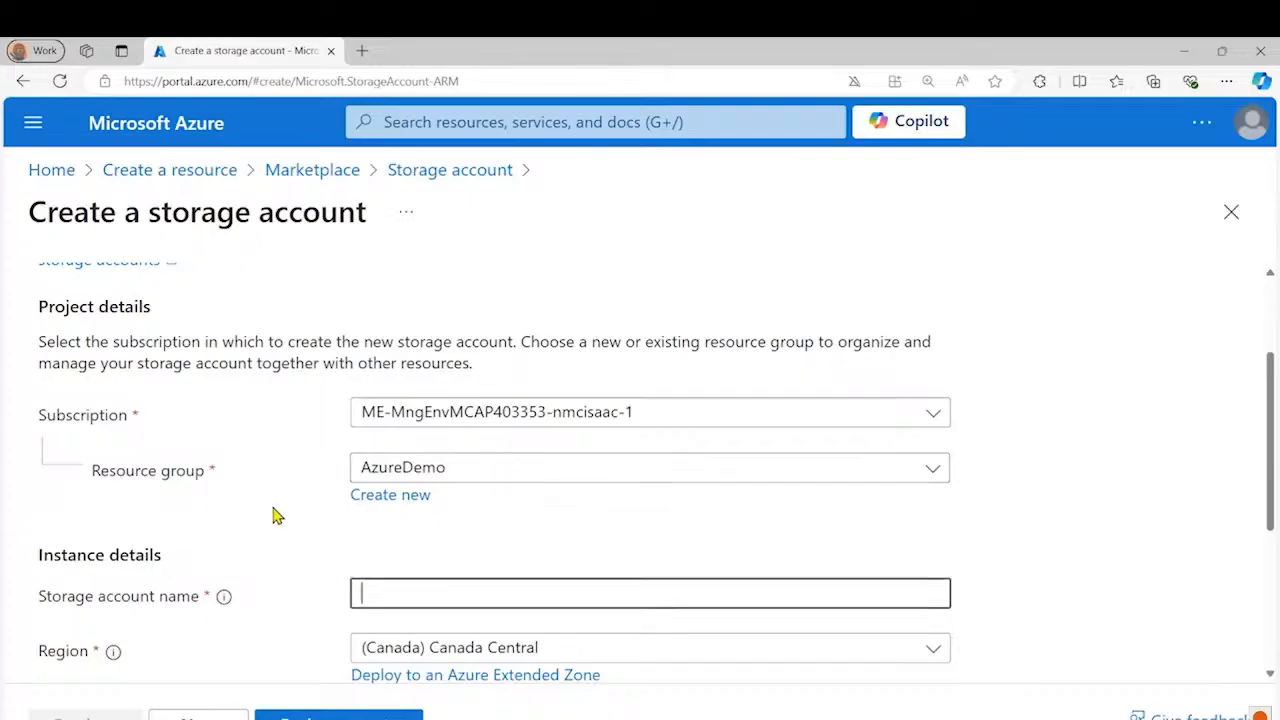
text(AzureDemoSot)
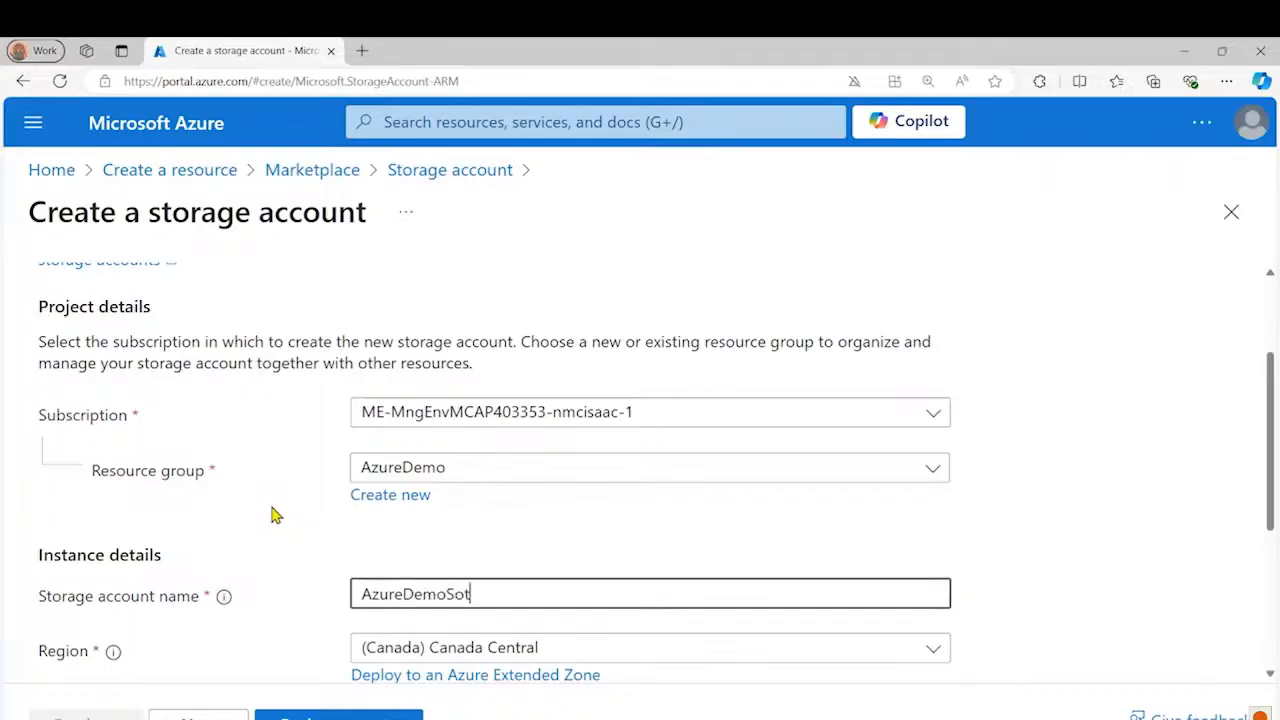
text(S)
key(BackSpace)
key(BackSpace)
key(BackSpace)
key(BackSpace)
key(BackSpace)
key(BackSpace)
key(BackSpace)
key(BackSpace)
key(BackSpace)
key(BackSpace)
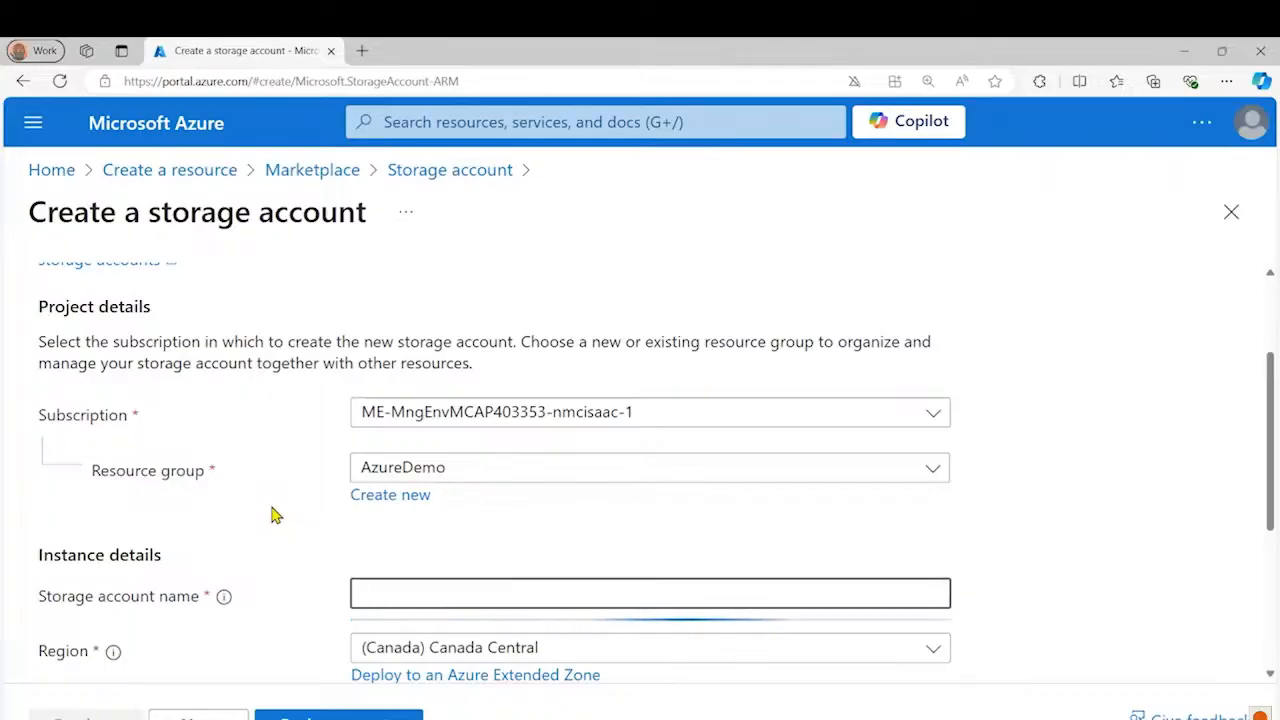
Try the storage account names azuredemostorageaccount, azuredemostorageaccount2 and azuredemostorageaccountnm
text(azured)
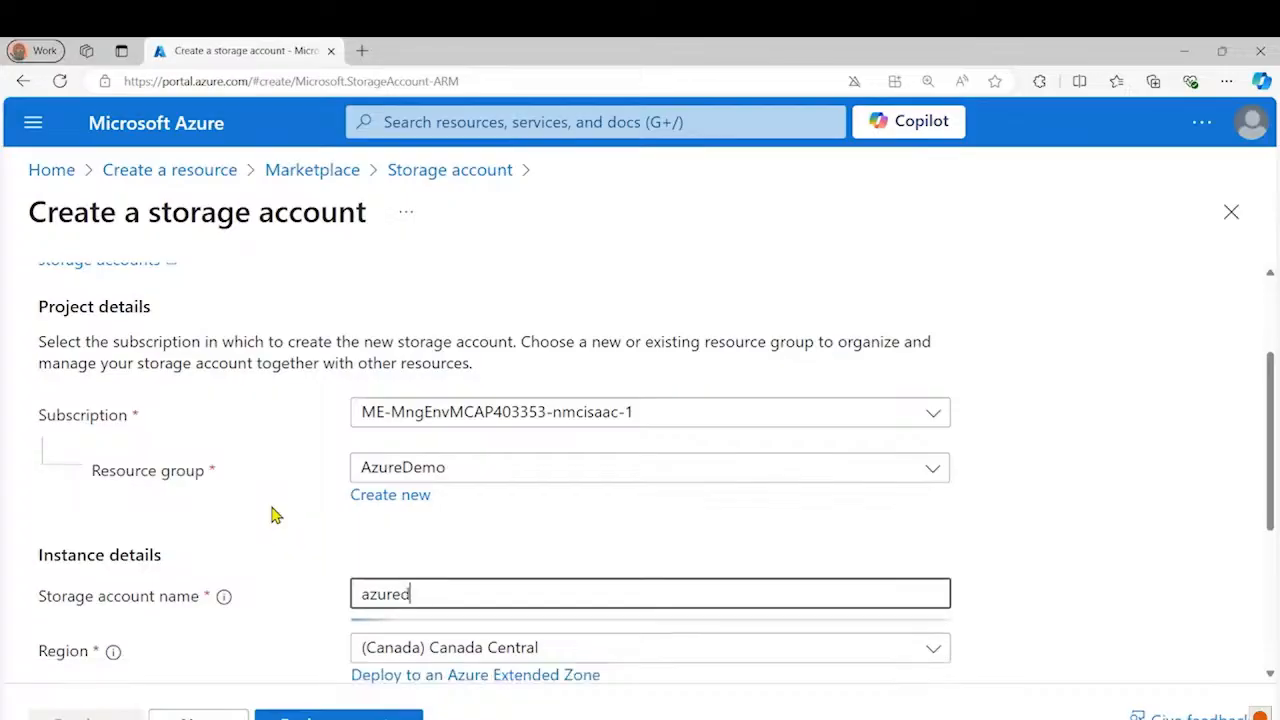
text(emostorageaccount)
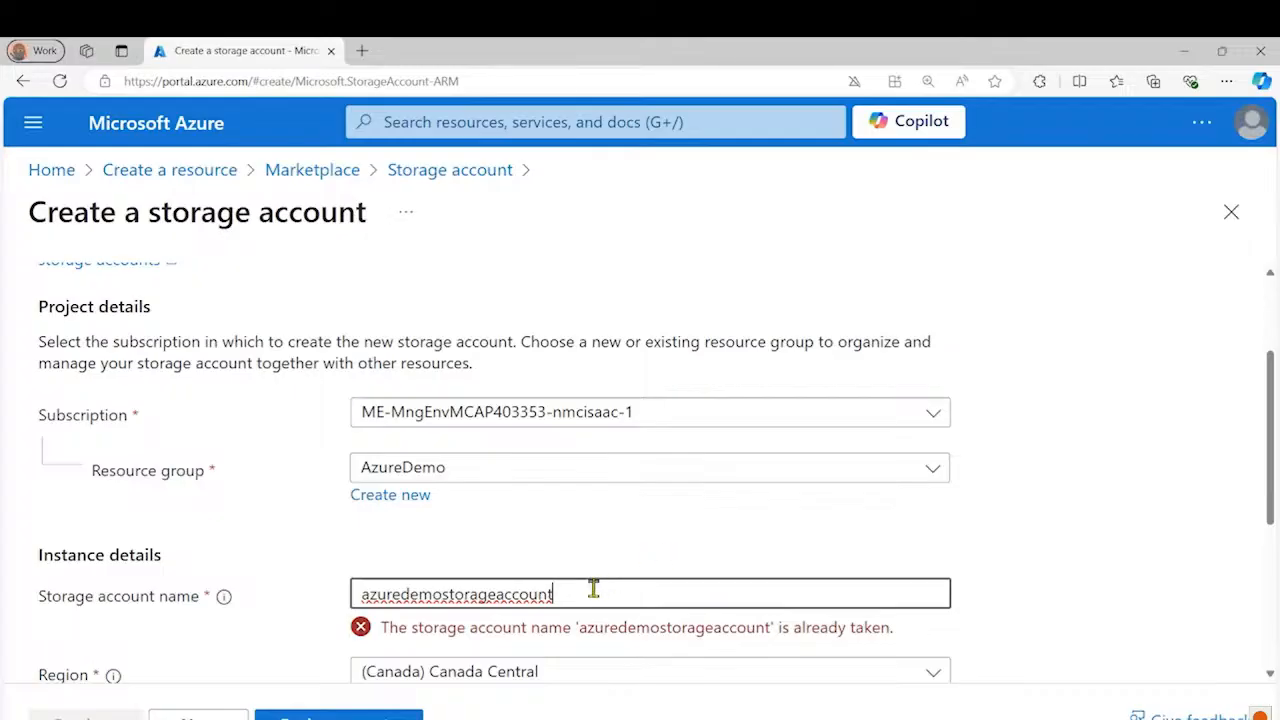
text(2)
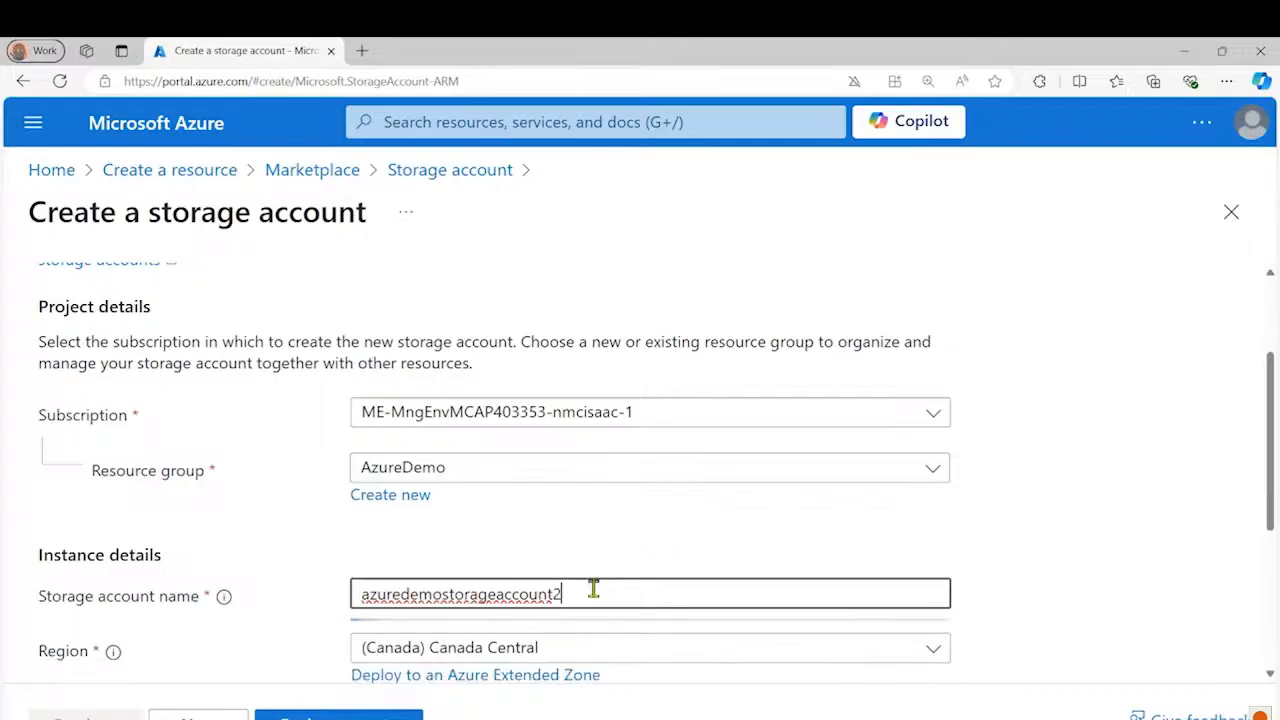
key(BackSpace)
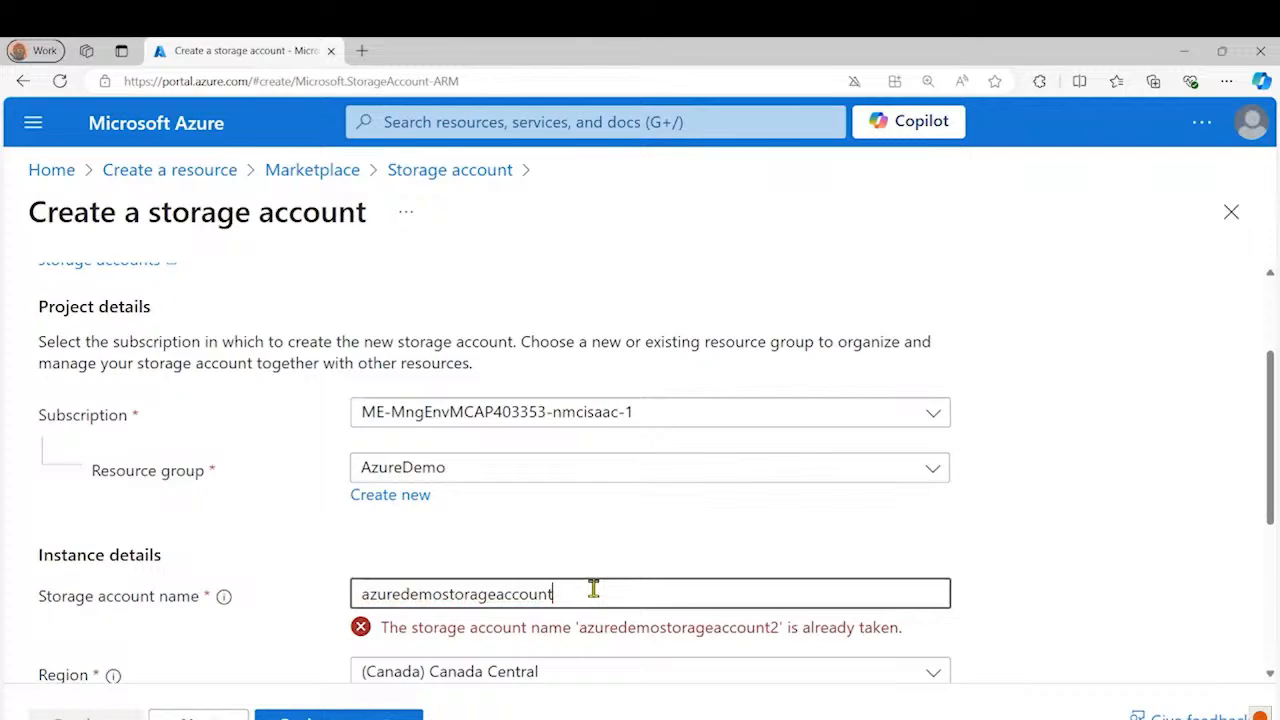
text(nm)
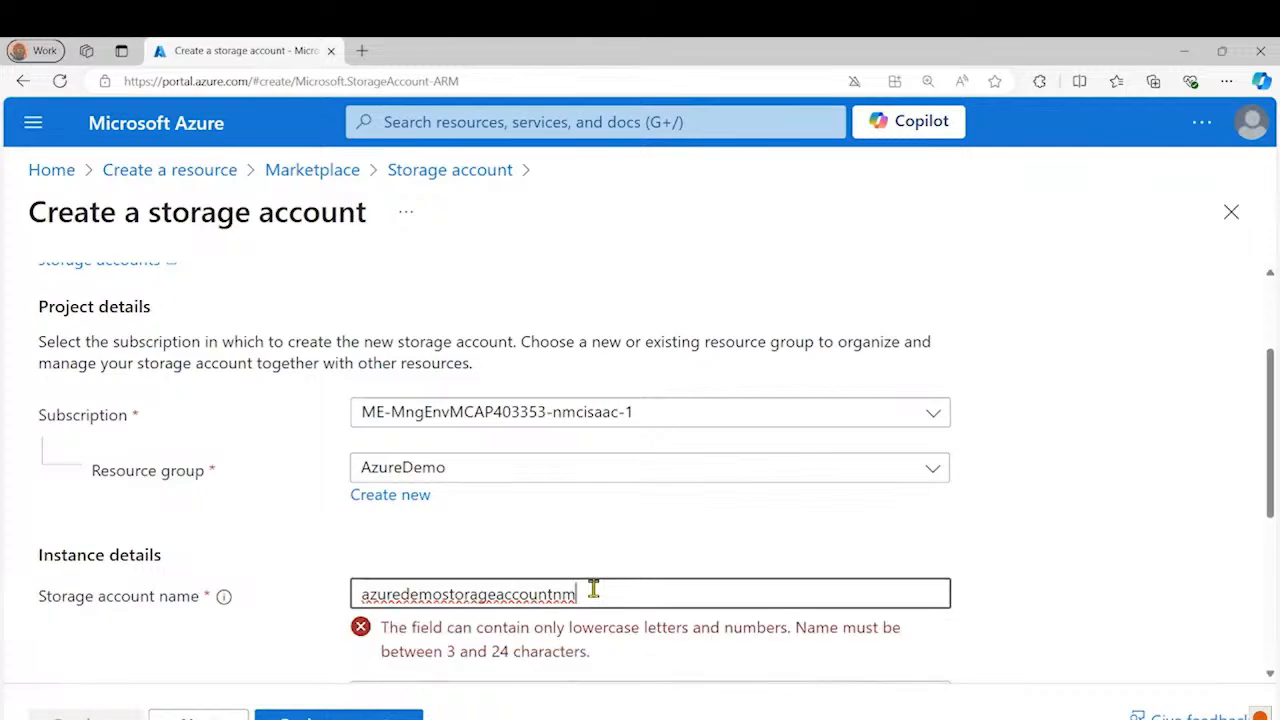
Replace the whole storage account name with azuredemostoragenm
key(shift+Left)
key(shift+Left)
key(shift+Left)
key(shift+Left)
key(shift+Left)
key(shift+Left)
key(shift+Left)
key(shift+Left)
key(shift+Left)
key(shift+Left)
key(shift+Left)
key(shift+Left)
key(shift+Left)
key(shift+Left)
key(shift+Left)
key(shift+Left)
key(shift+Left)
key(shift+Left)
key(shift+Left)
key(shift+Left)
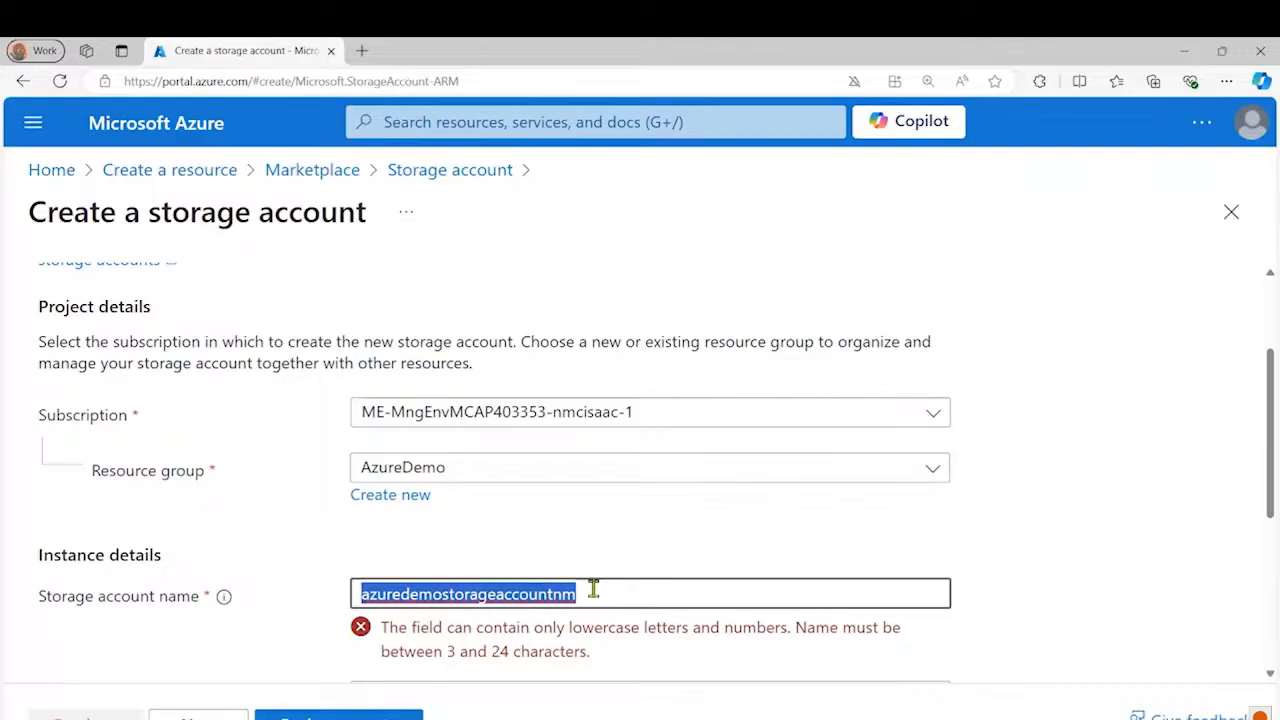
text(azuredemos)
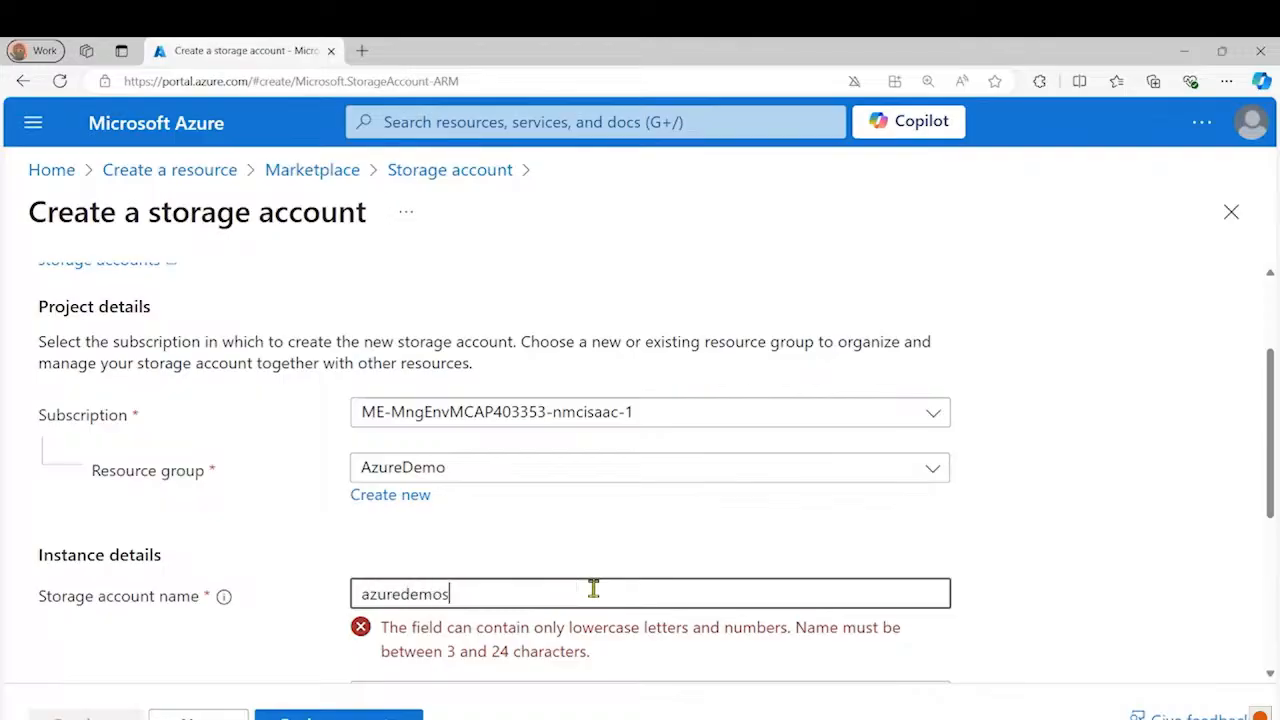
text(torag)
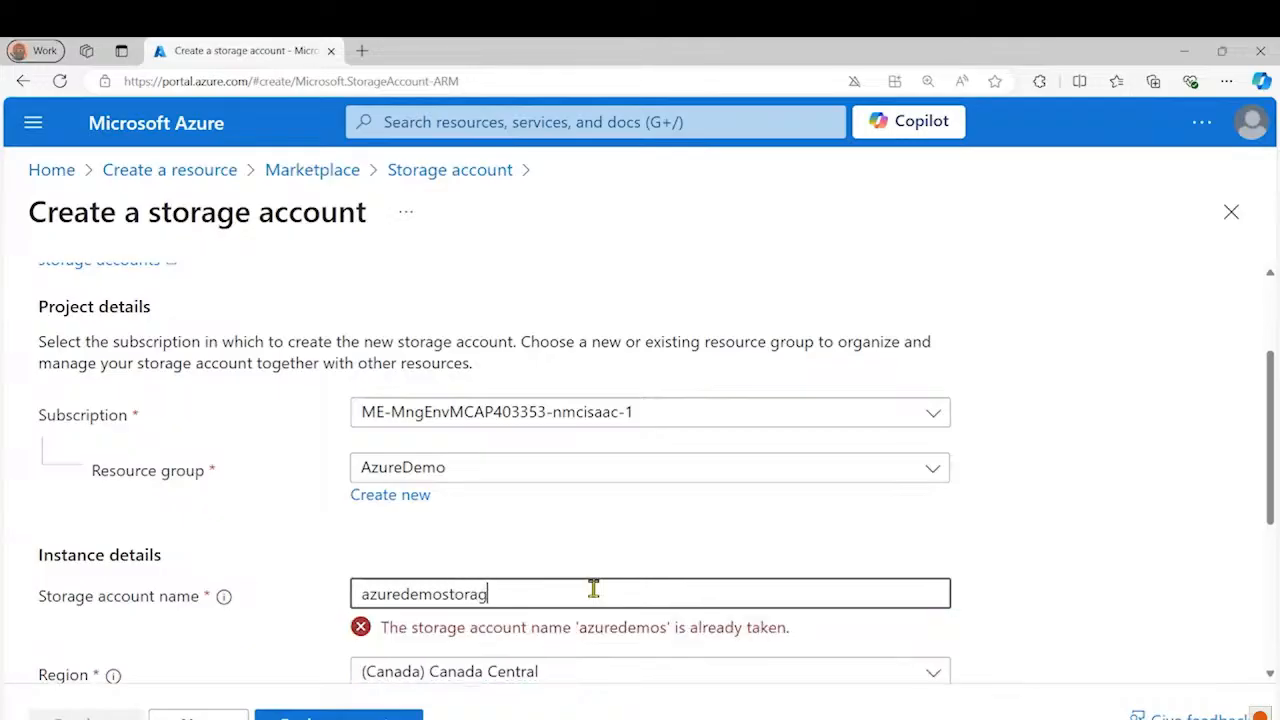
text(enm)
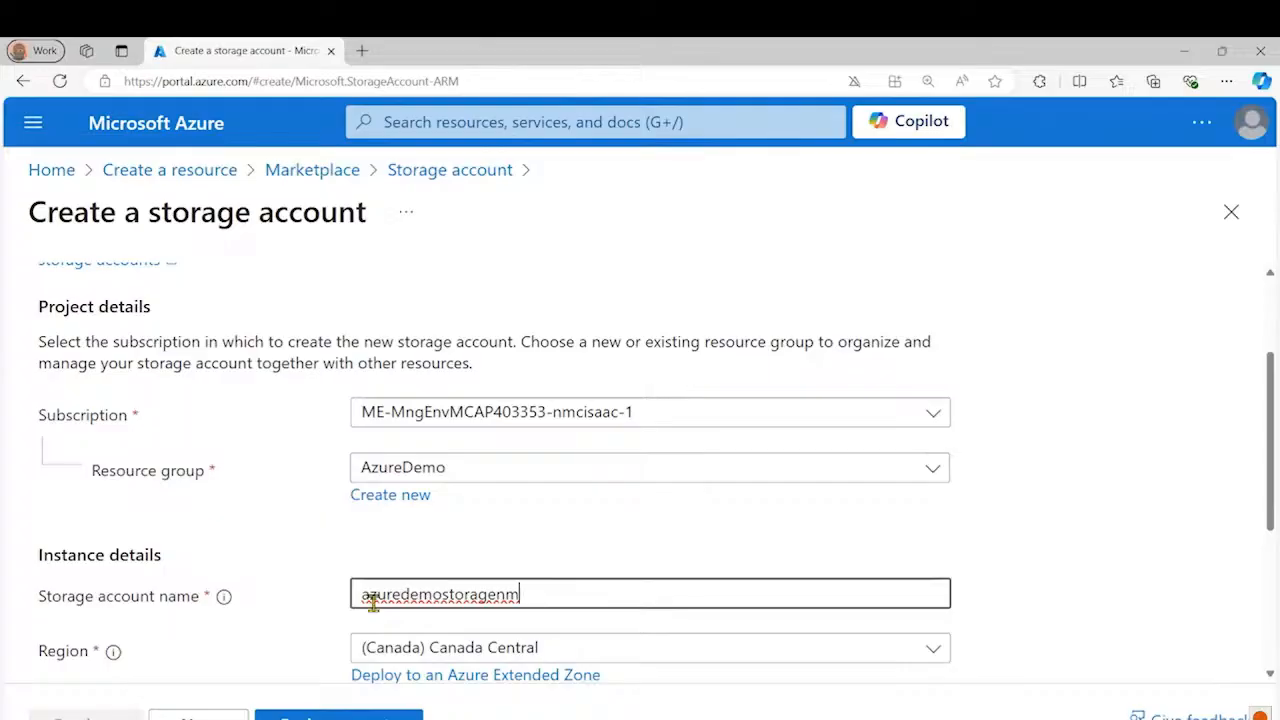
click(1073, 588)
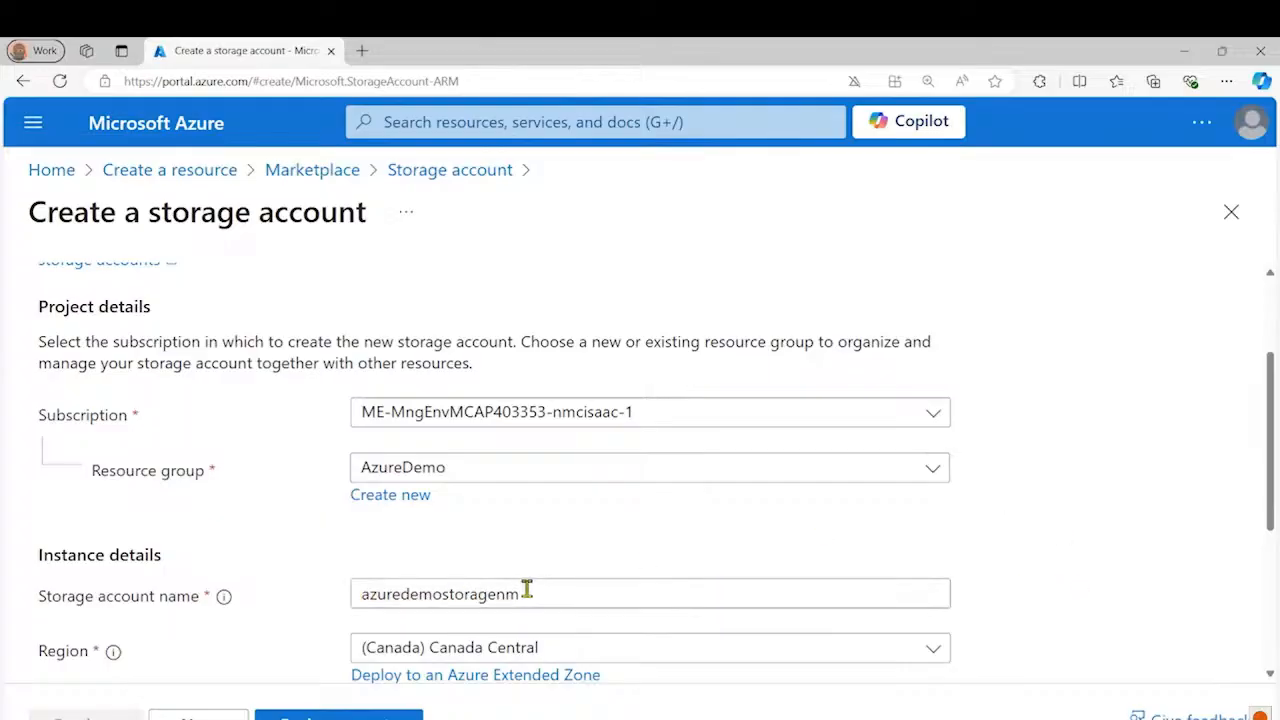
Set the storage account's redundancy to Locally-redundant storage (LRS)
drag(534, 594, 331, 597)
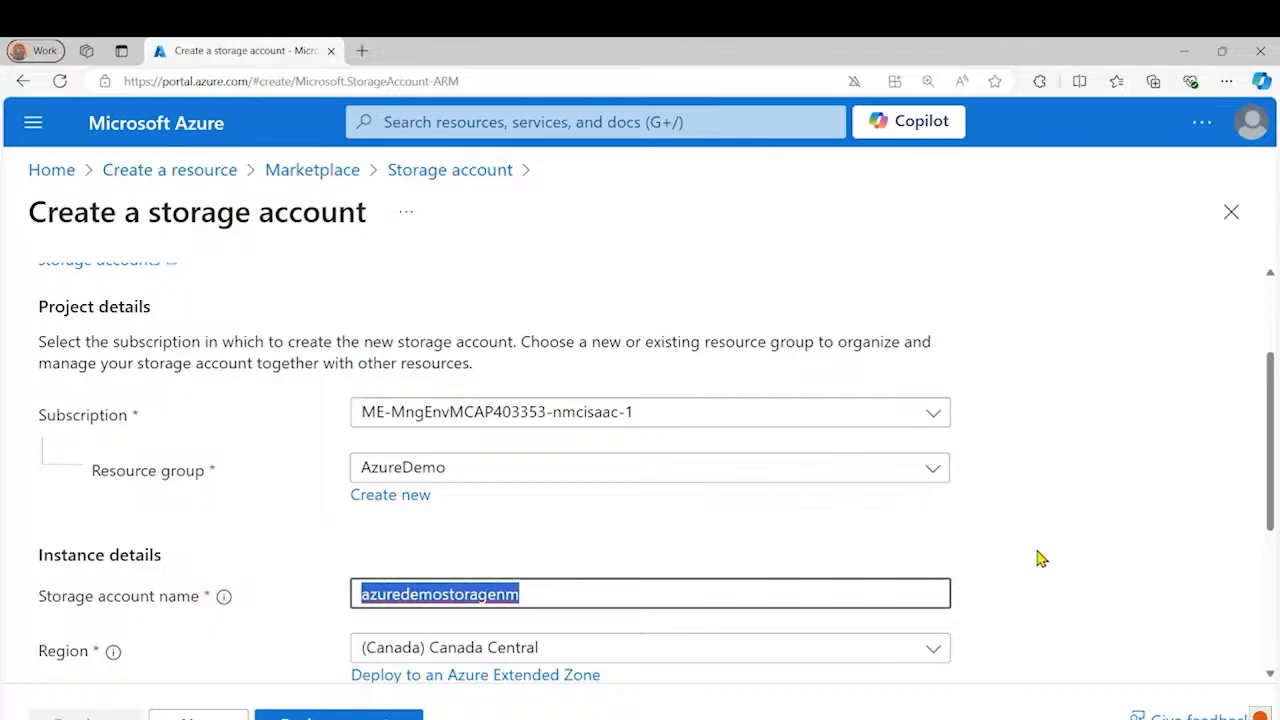
scroll(1046, 546, down, 3)
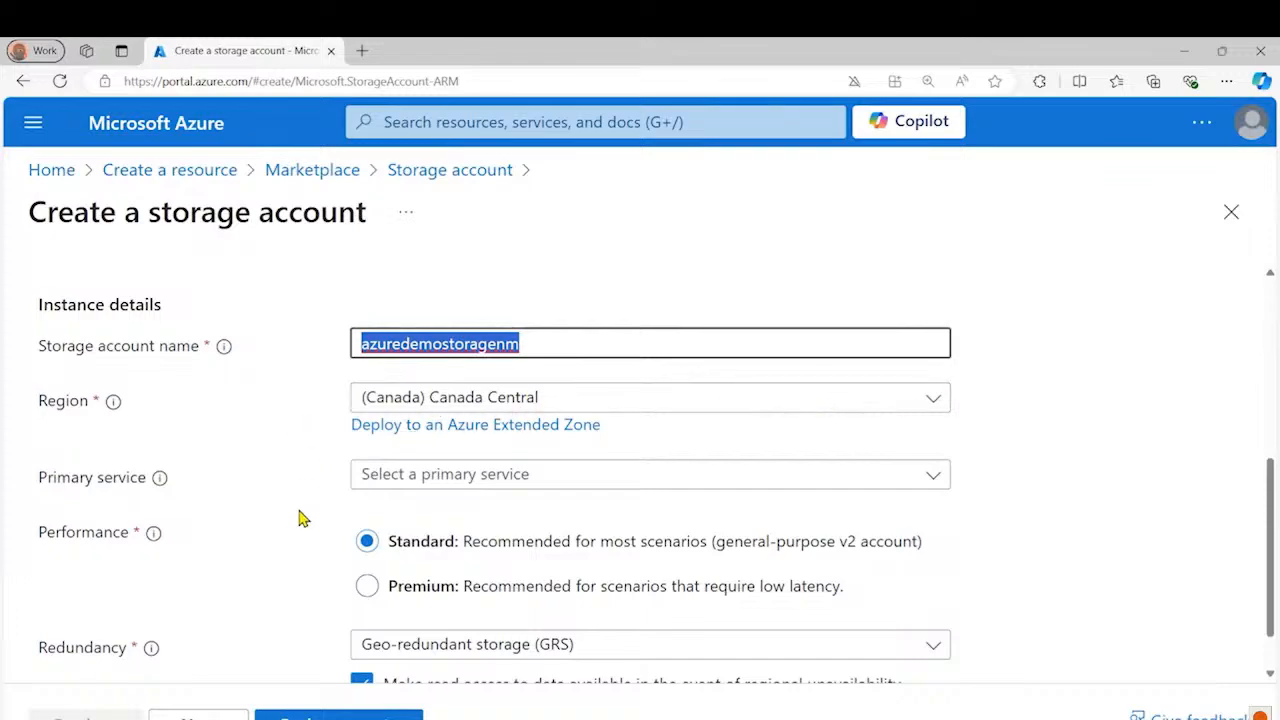
scroll(303, 518, down, 1)
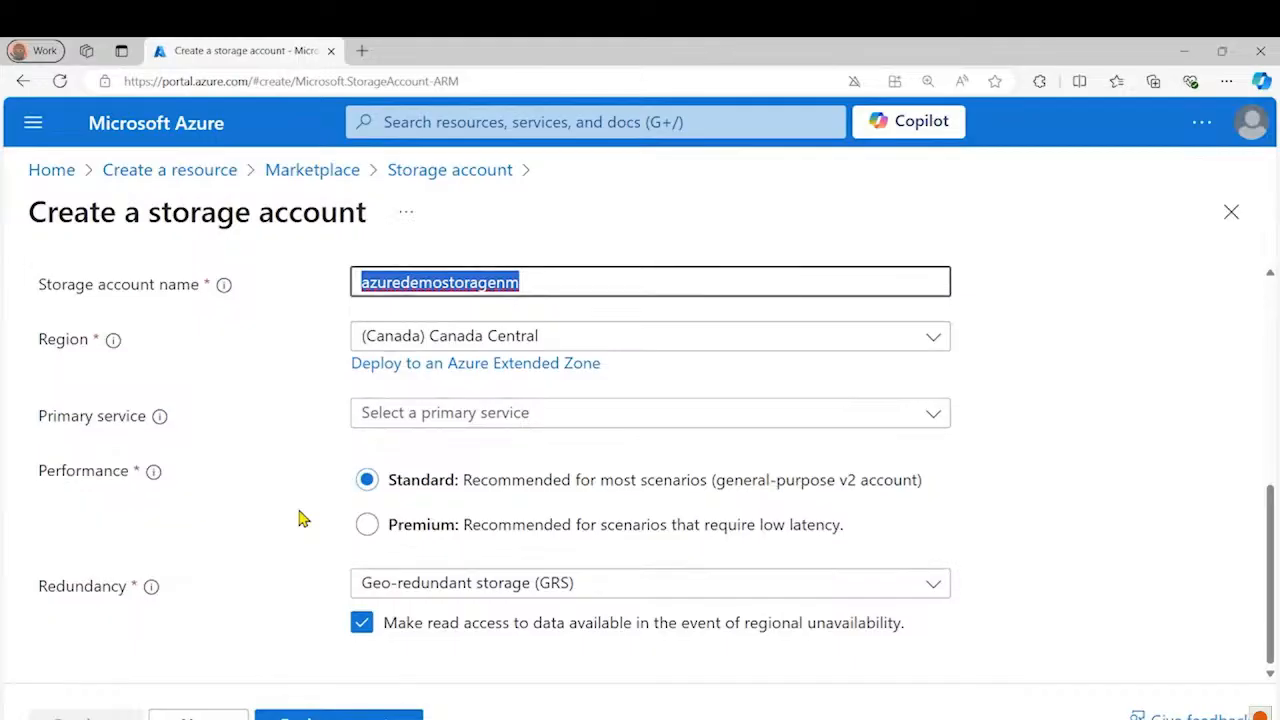
click(455, 590)
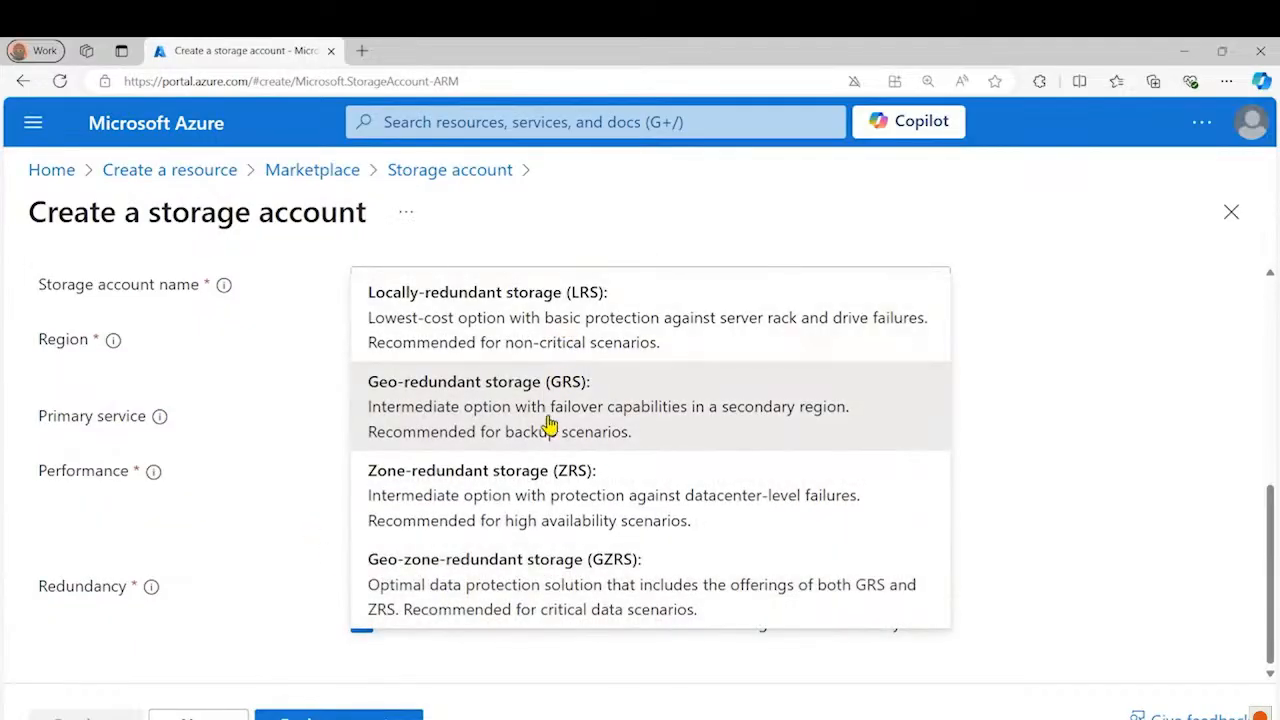
click(523, 318)
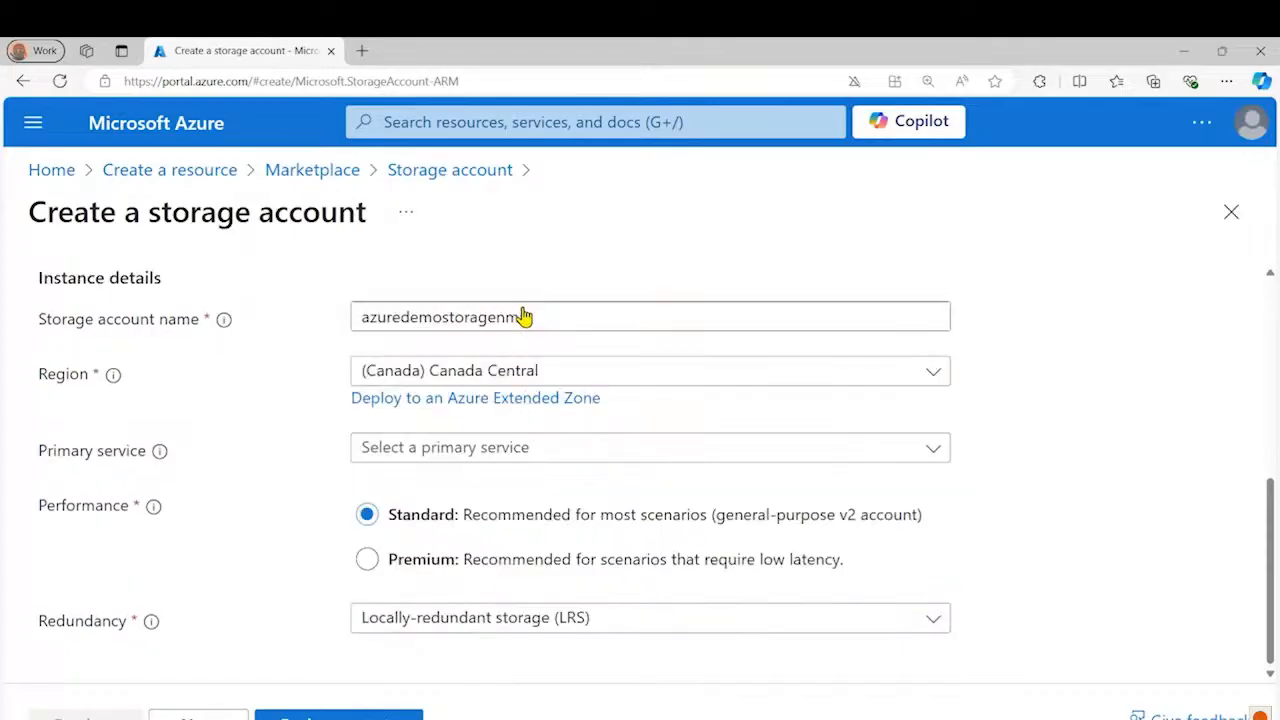
click(297, 571)
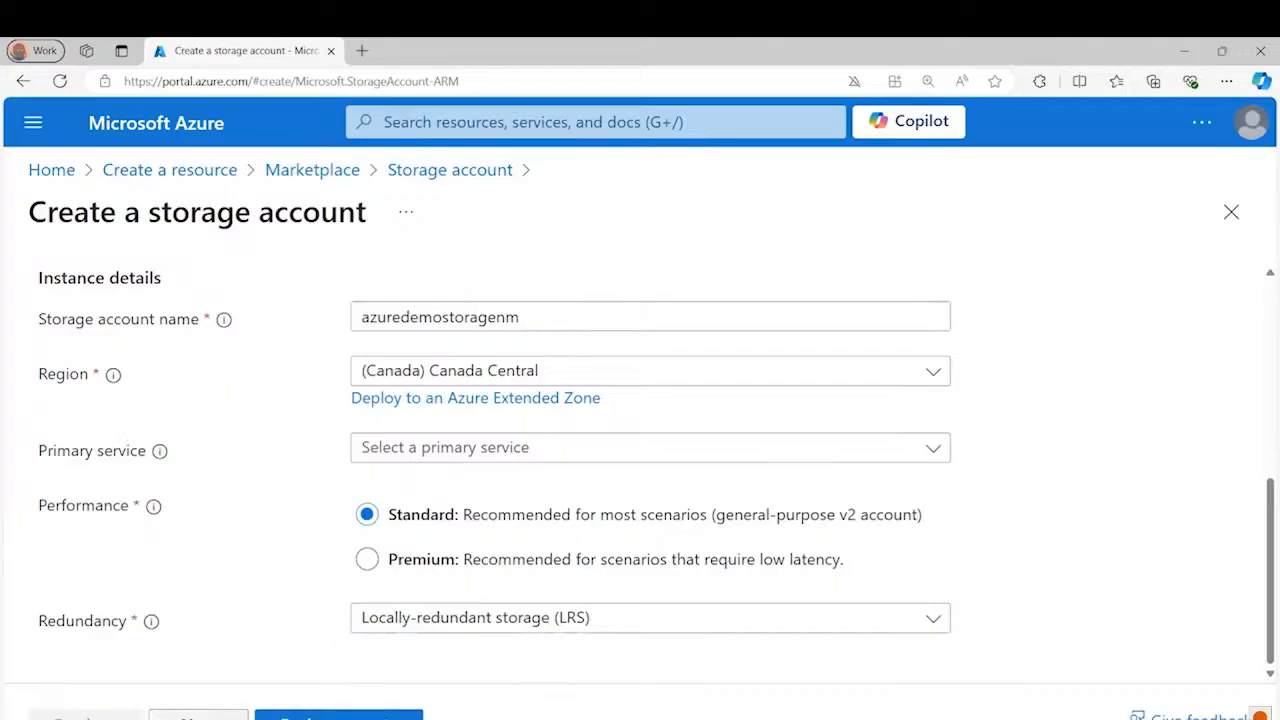
Continue to the advanced settings and allow enabling anonymous access on individual containers
click(198, 716)
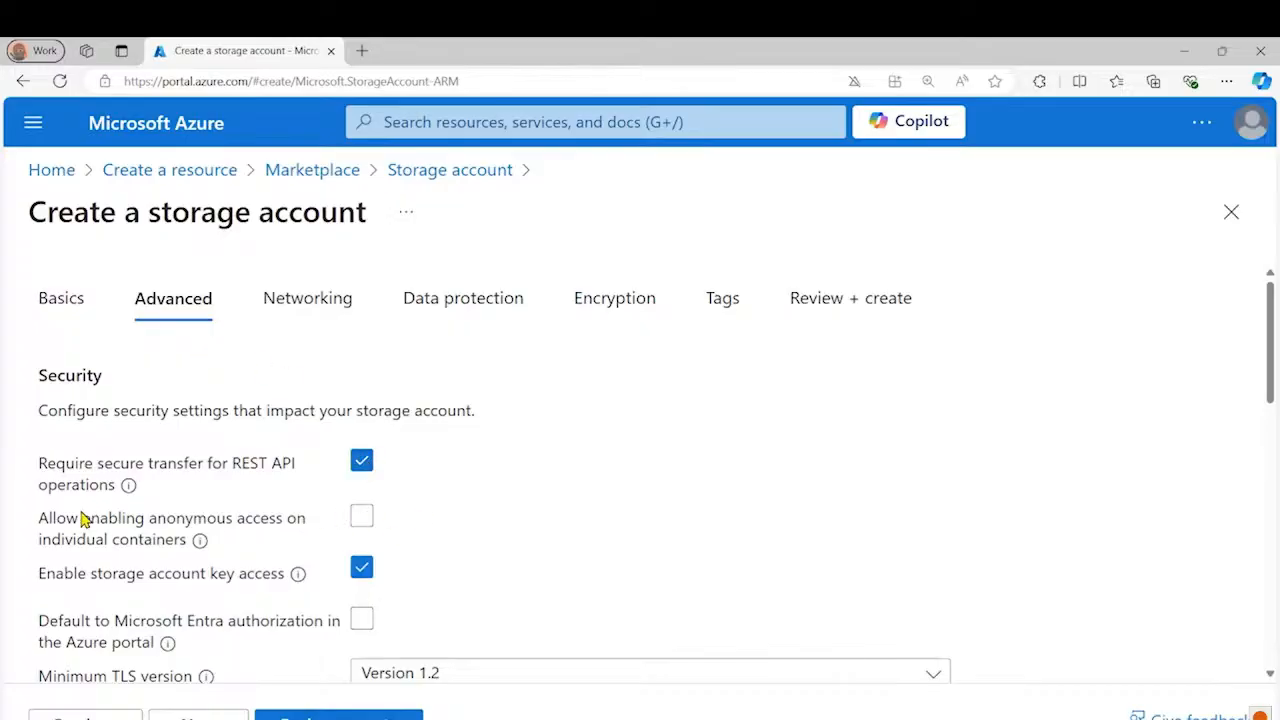
drag(40, 520, 184, 548)
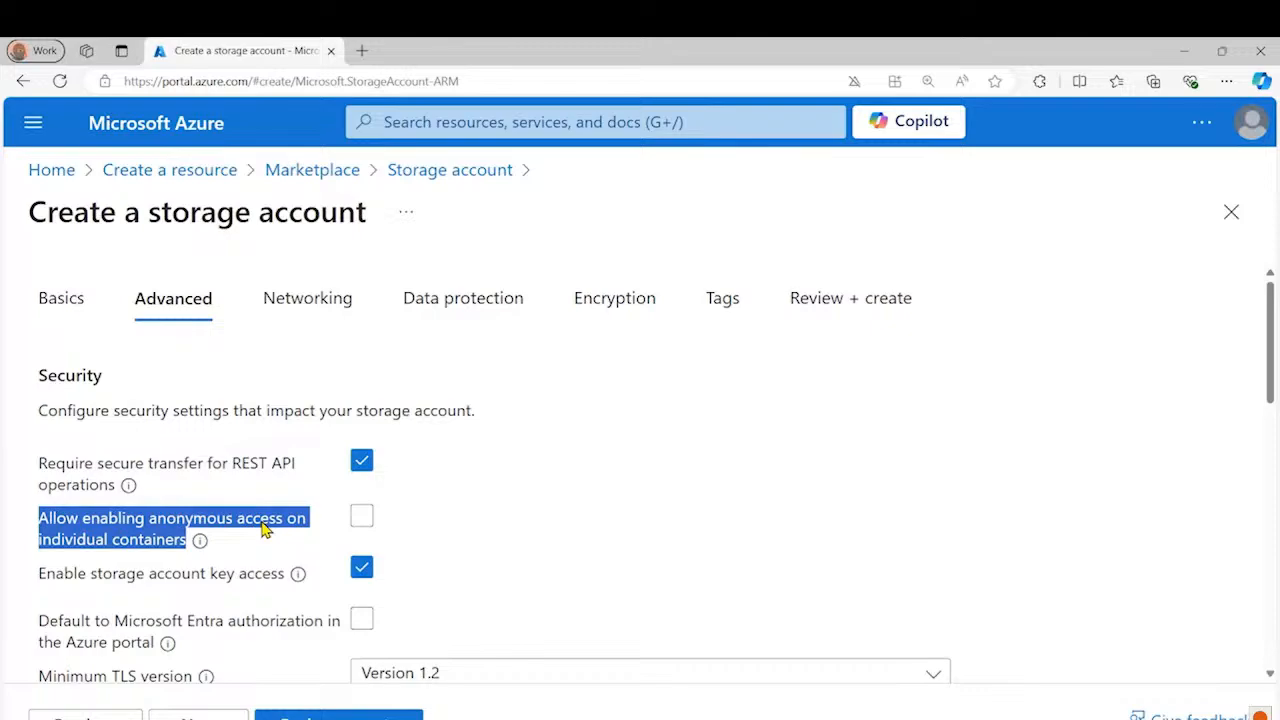
click(362, 518)
Review and create the storage account, and open the new resource once its deployment completes
click(310, 716)
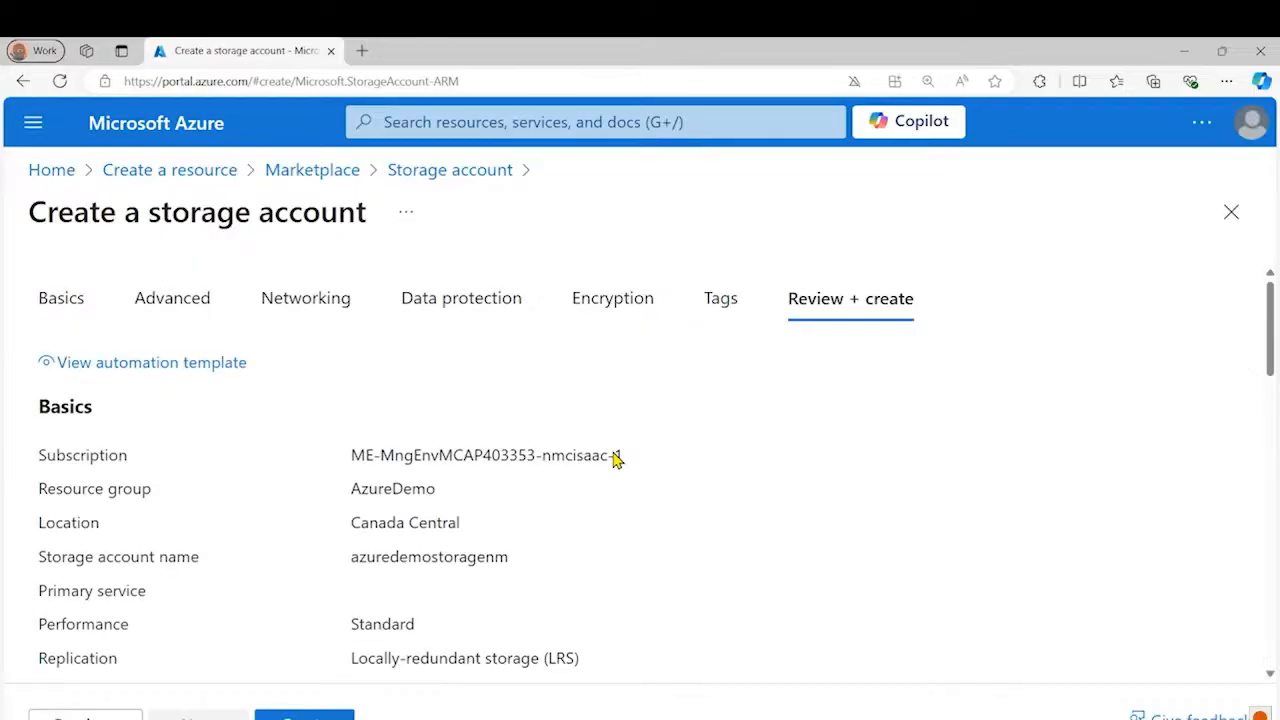
click(305, 716)
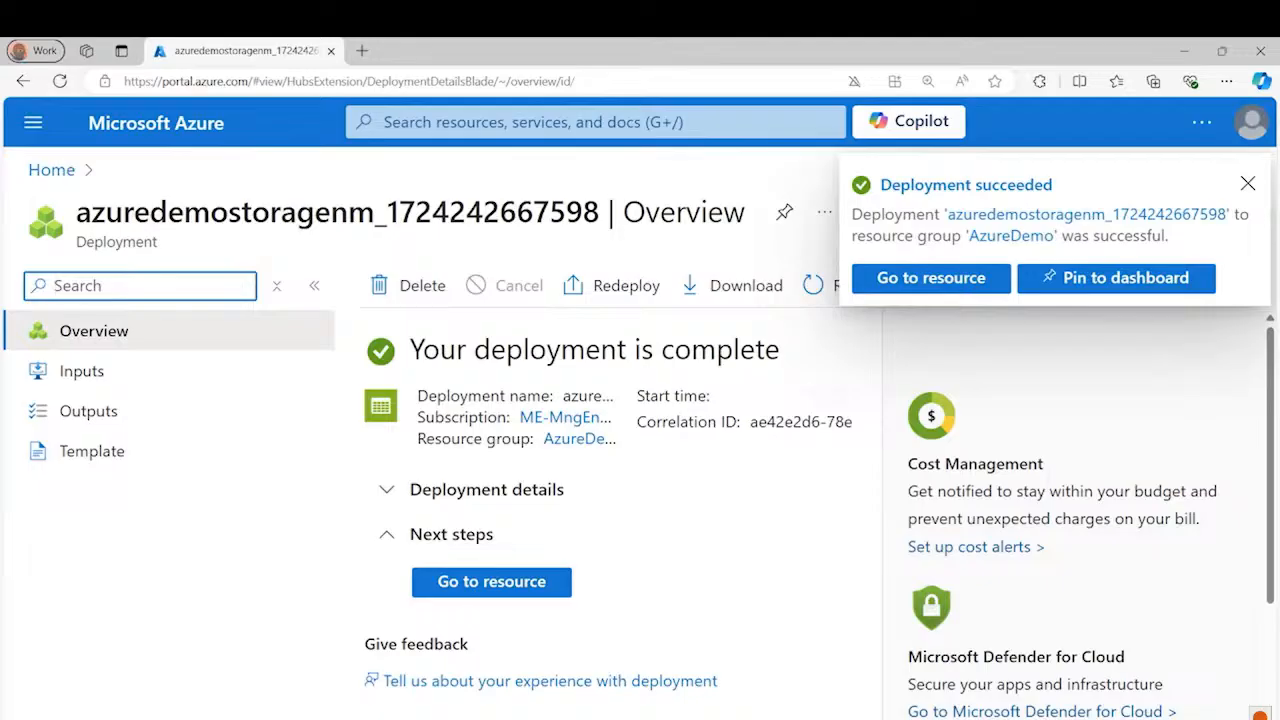
click(487, 586)
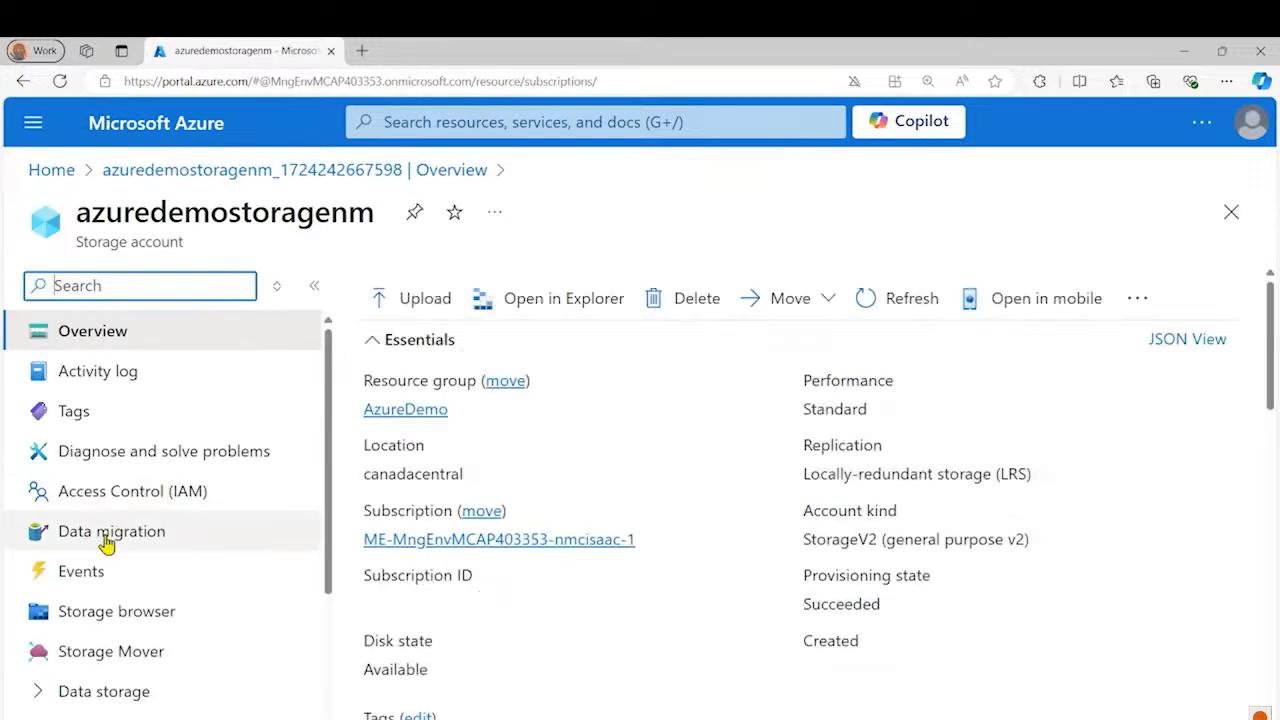
Expand the Data storage section of the storage account's navigation
scroll(107, 543, down, 1)
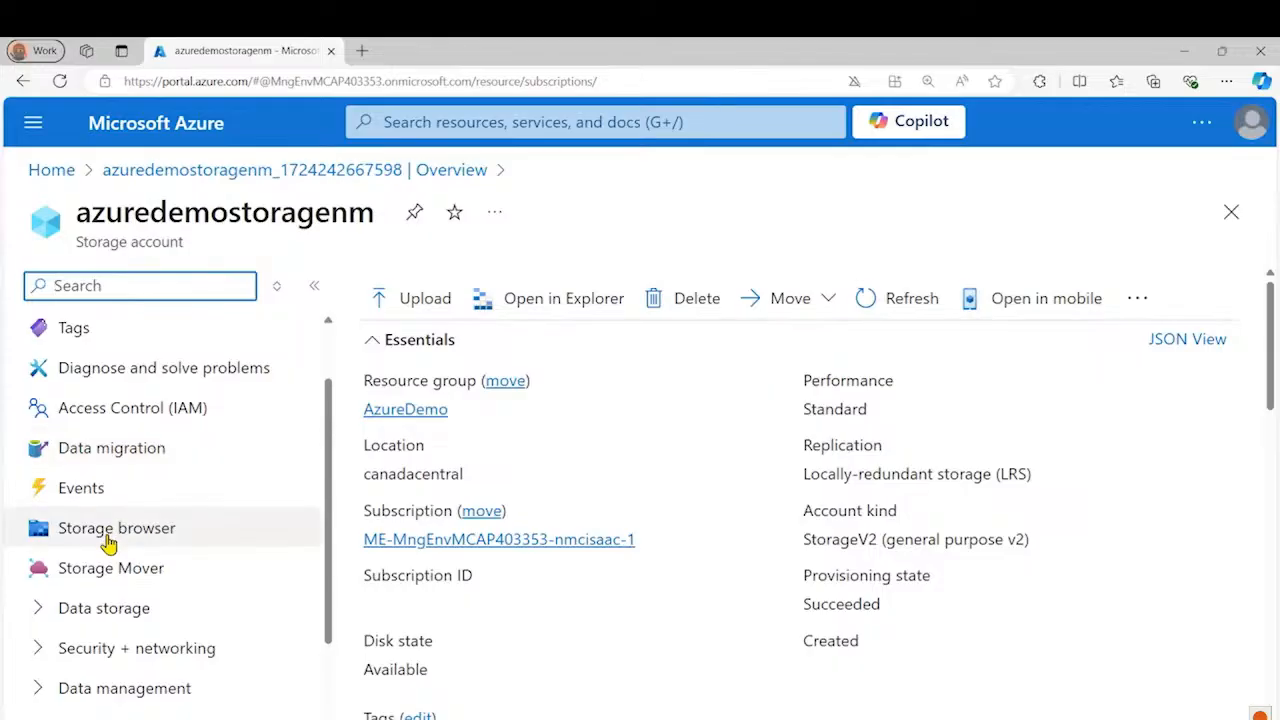
click(37, 612)
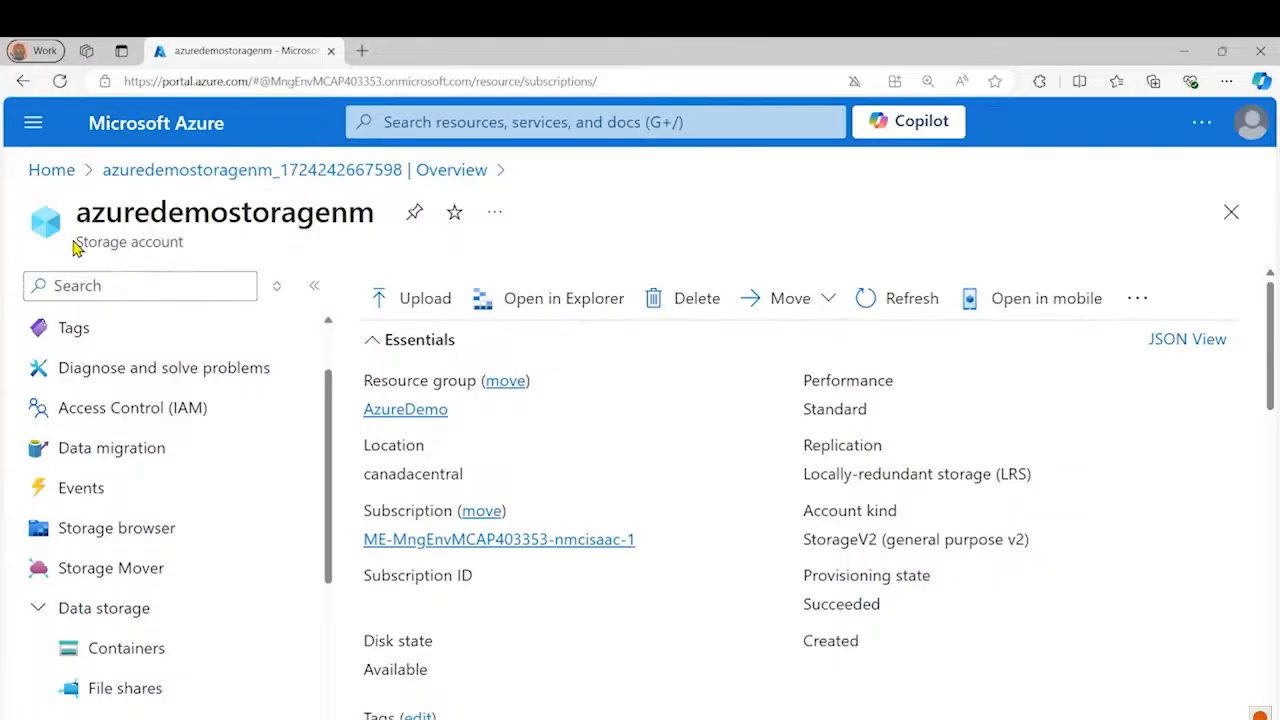
drag(80, 242, 194, 254)
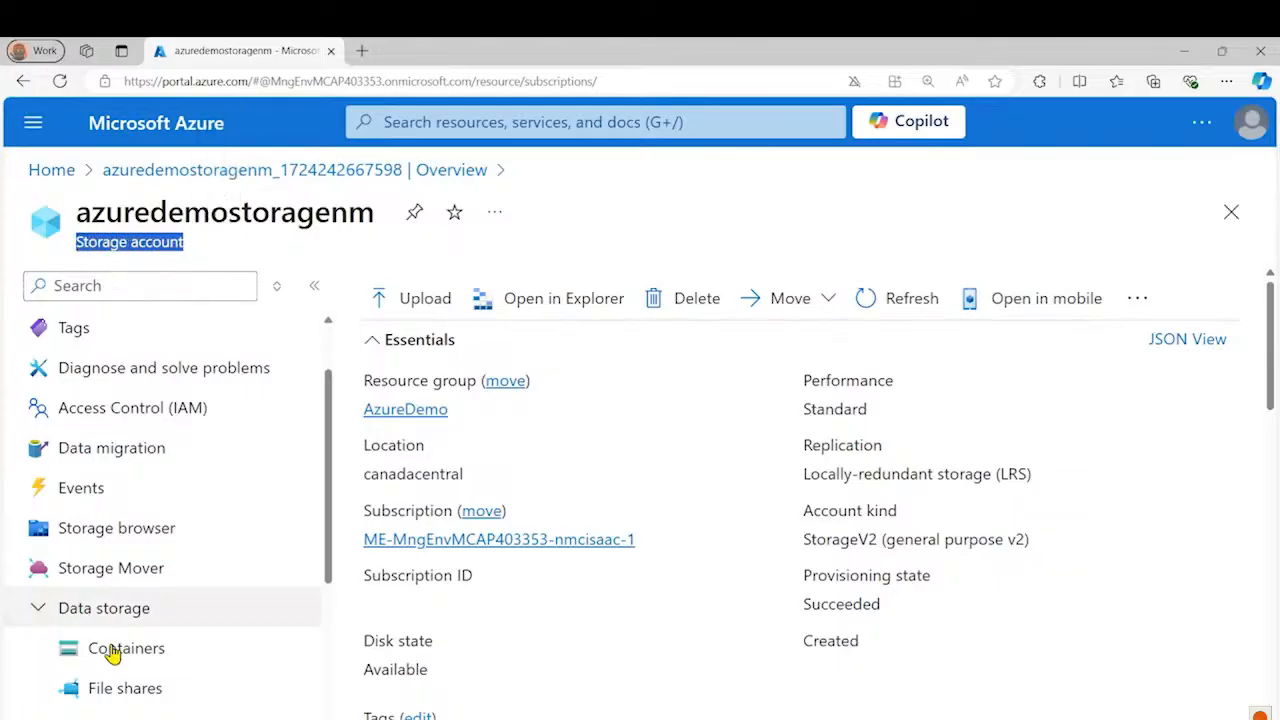
Start a new container in the storage account and name it azuredemo
scroll(130, 635, down, 3)
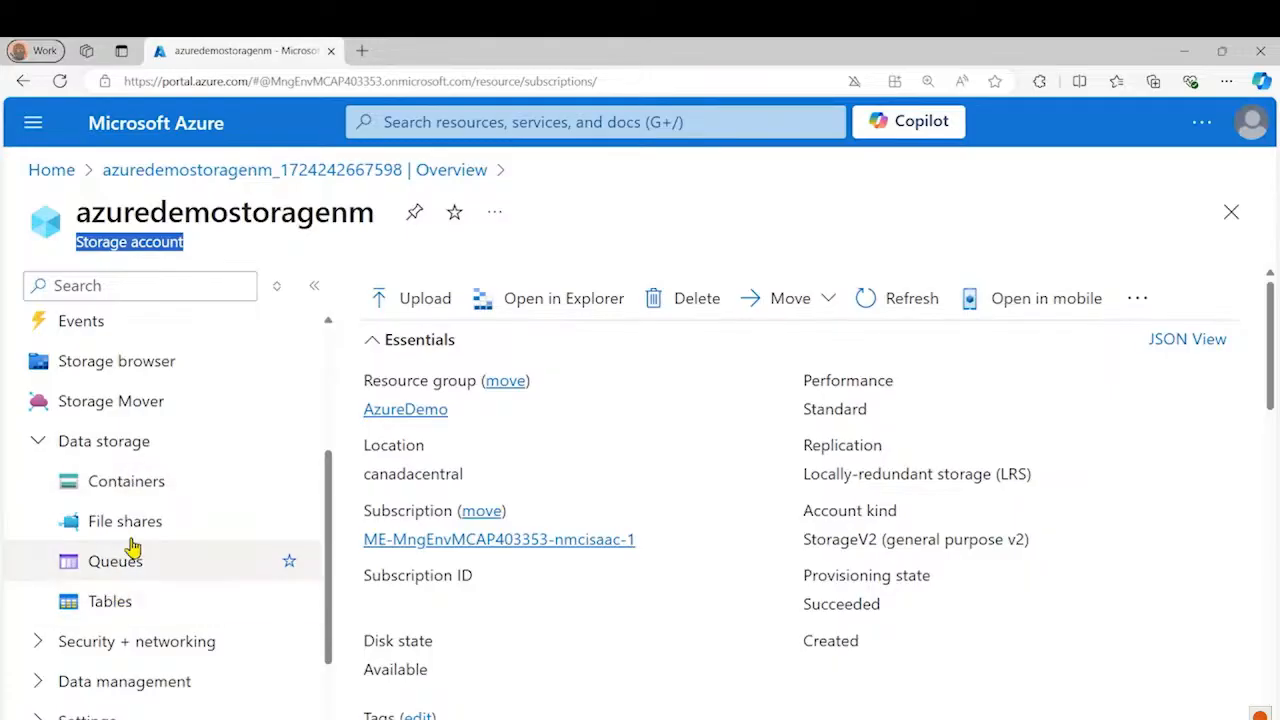
click(120, 488)
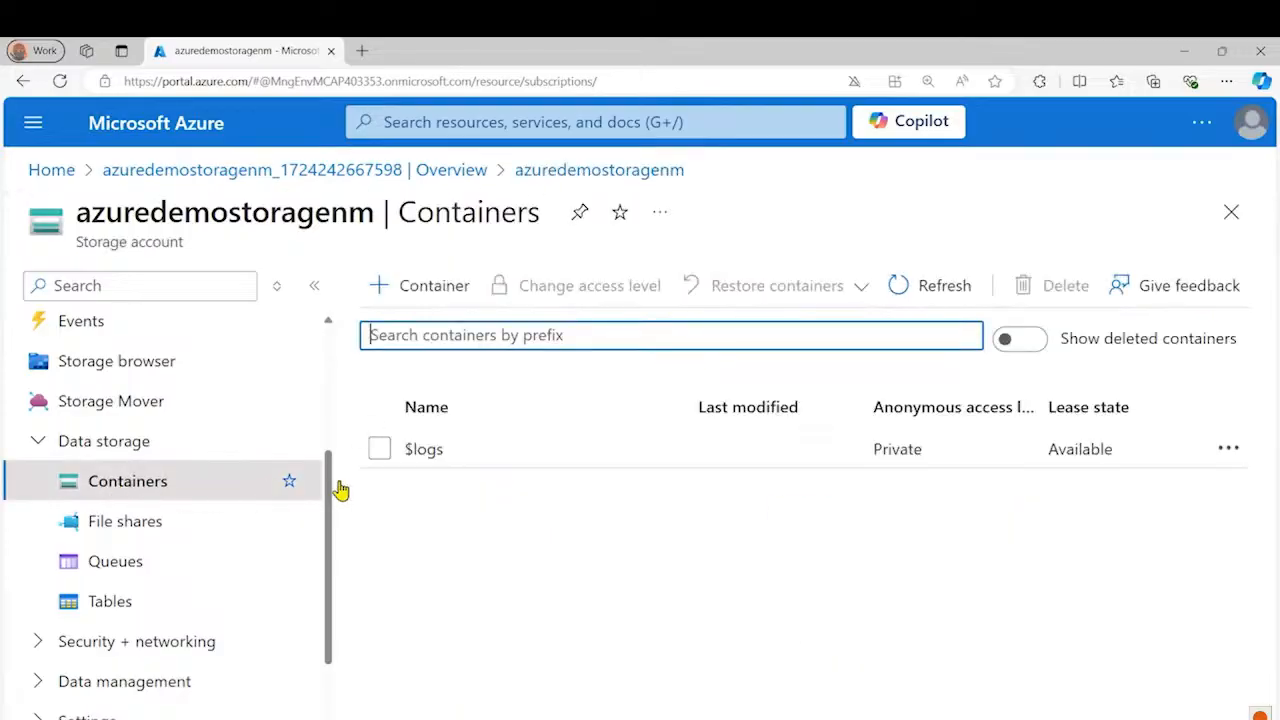
click(562, 558)
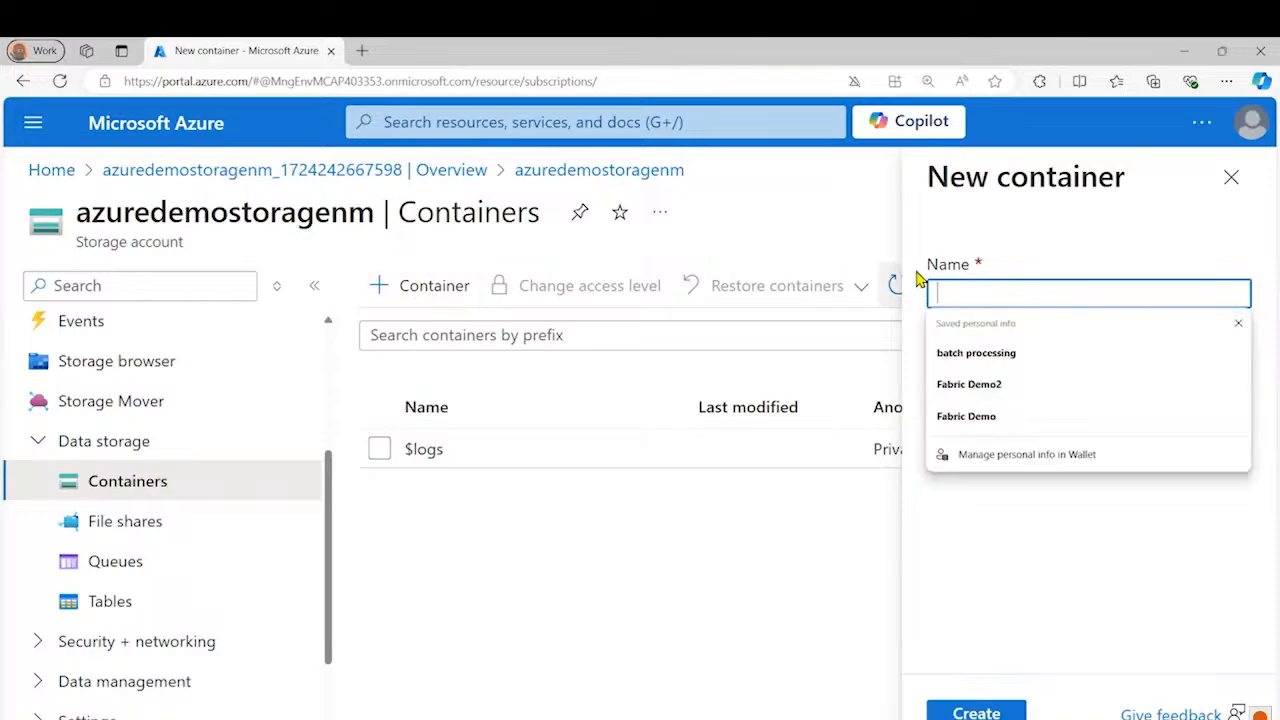
click(1238, 323)
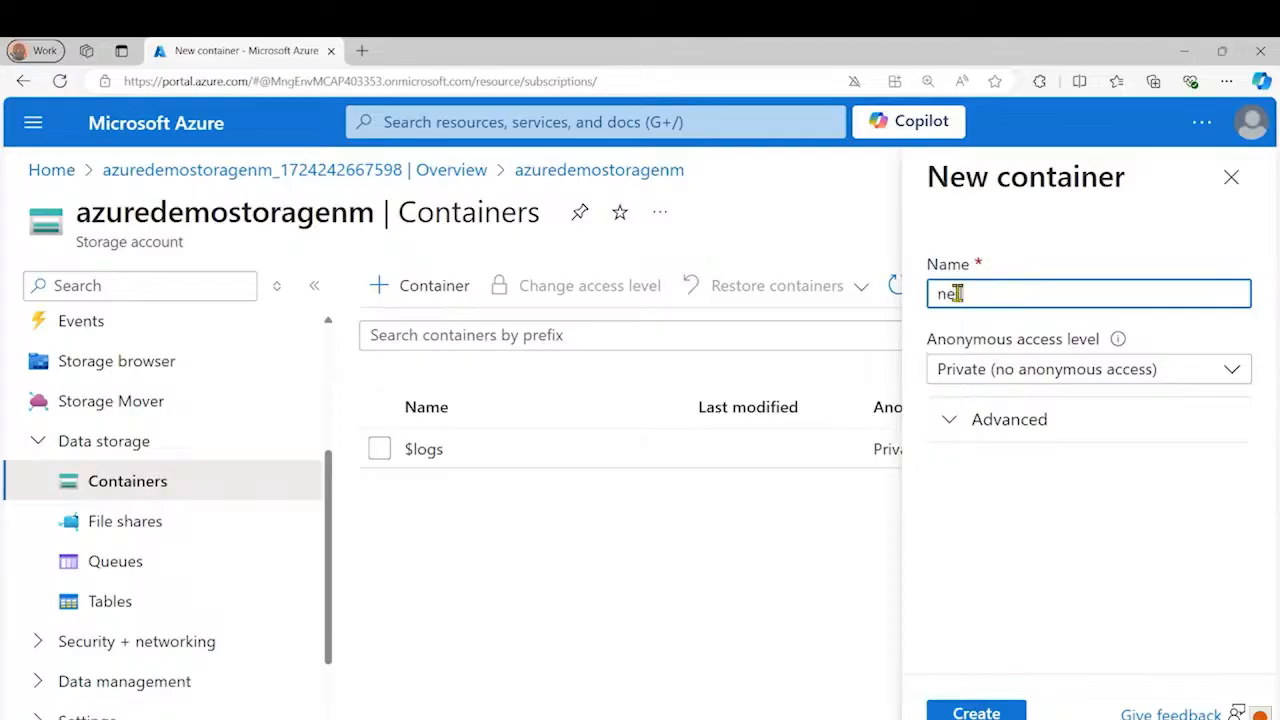
key(BackSpace)
key(BackSpace)
key(BackSpace)
text(azuredemo)
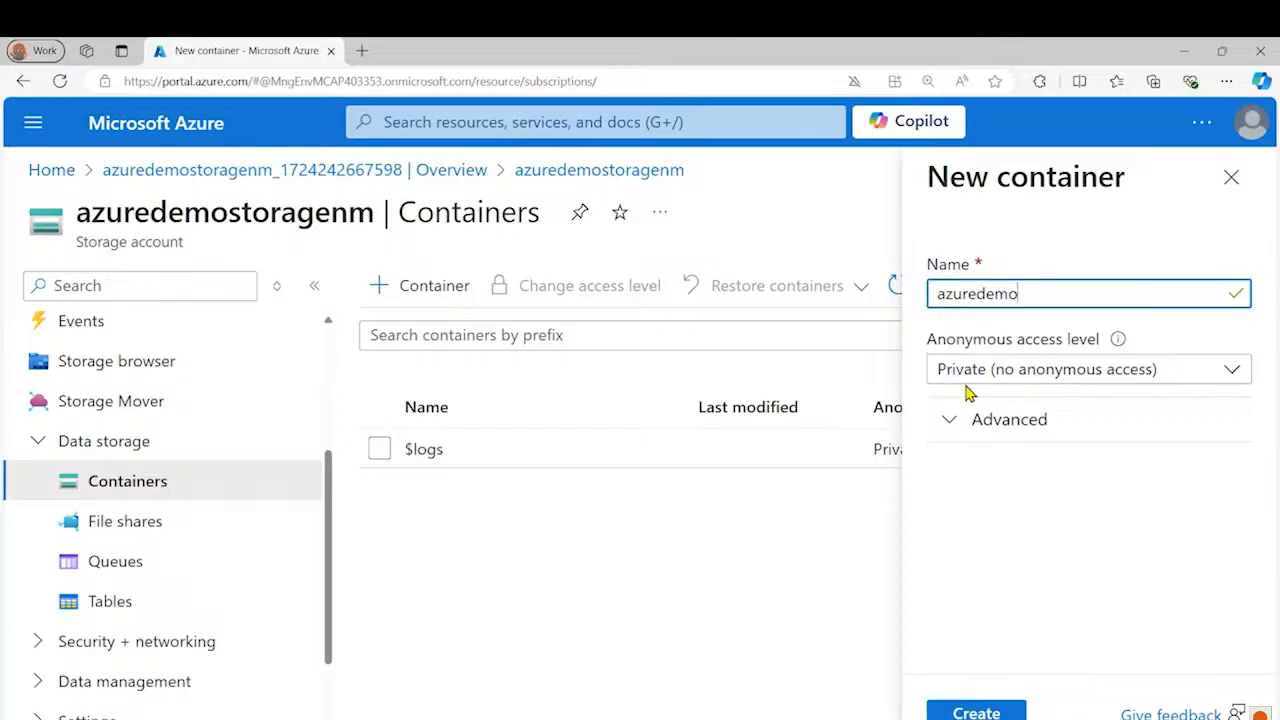
Set the container's anonymous access level to Private (no anonymous access) and create the container
click(1061, 381)
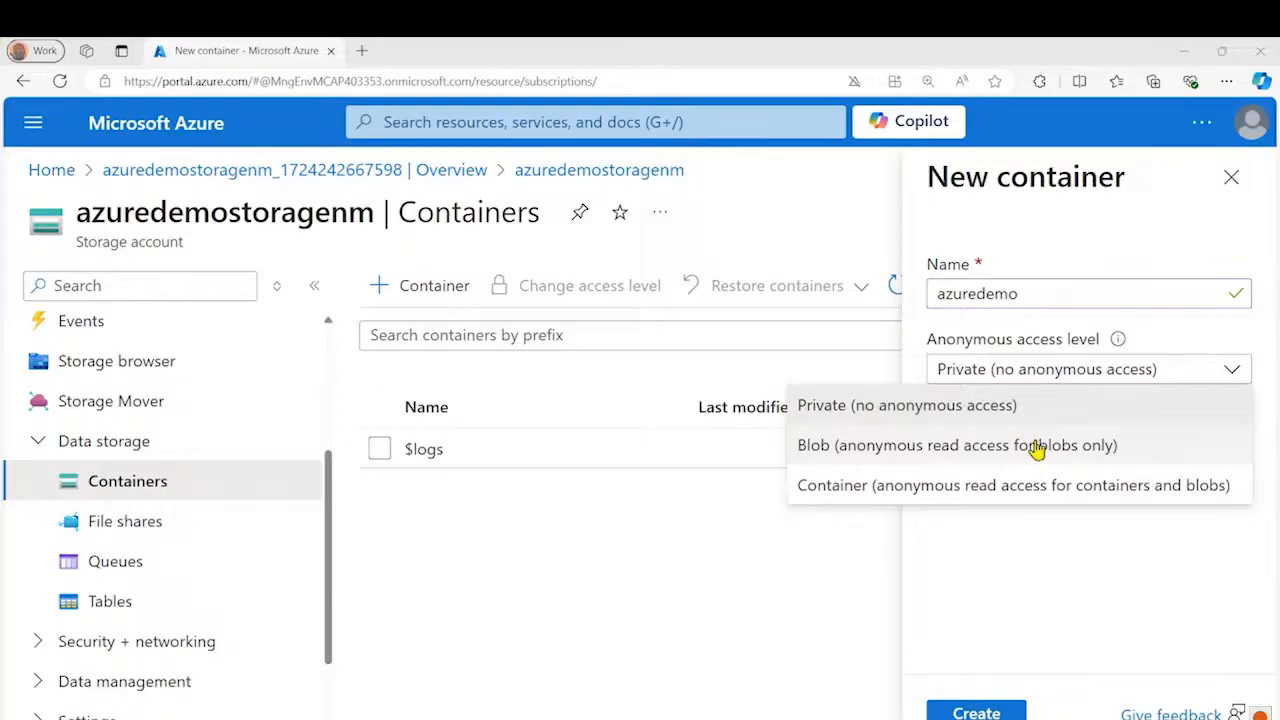
click(975, 410)
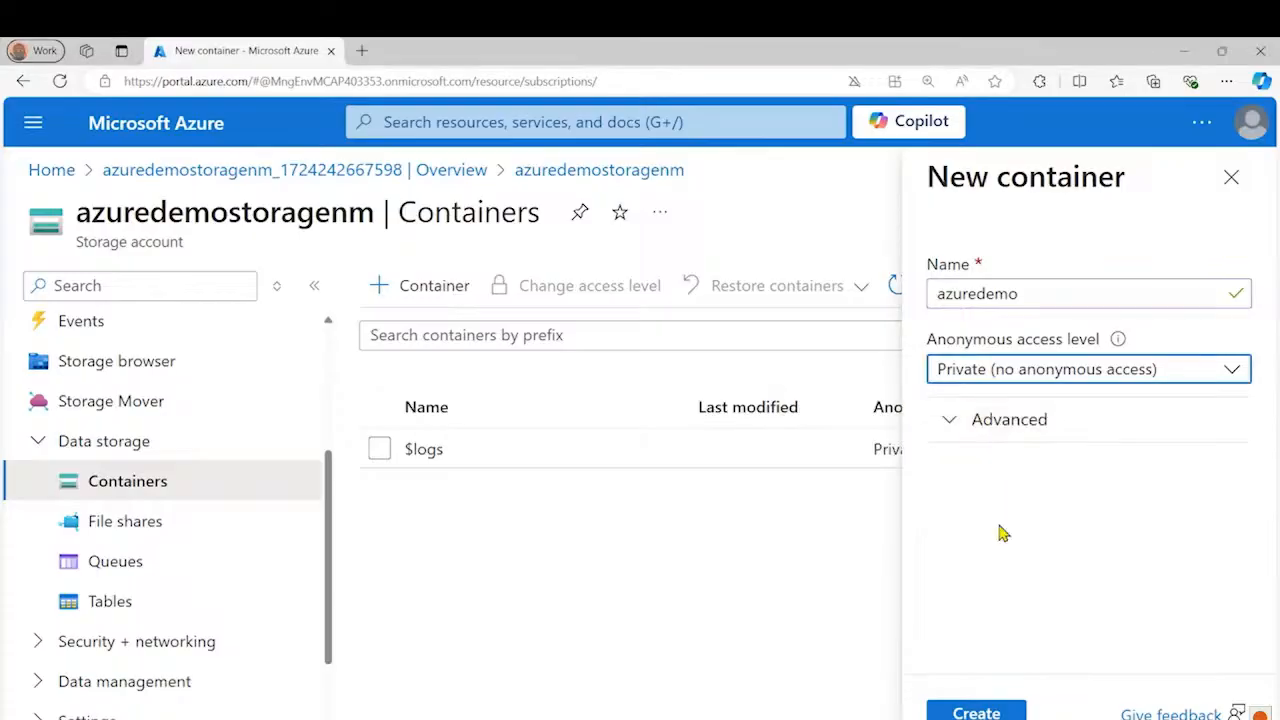
click(976, 713)
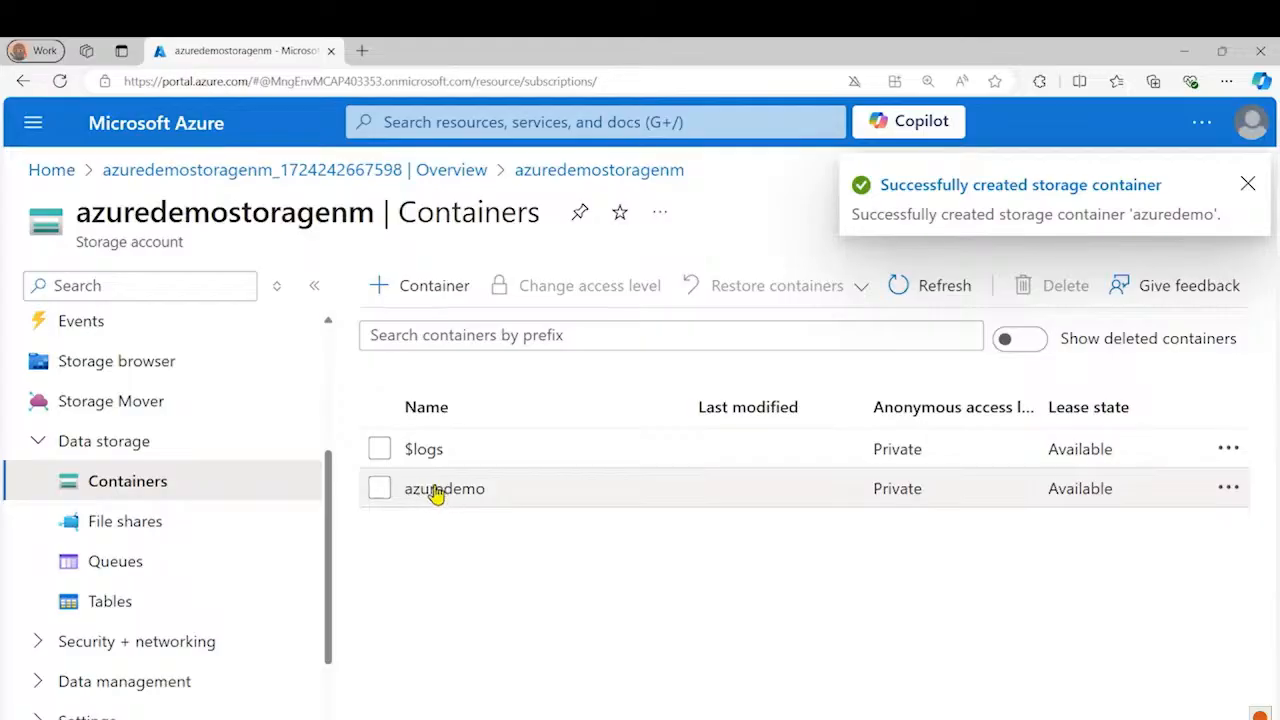
Open the azuredemo container and upload the file HappyCloud.jpg to it
click(440, 490)
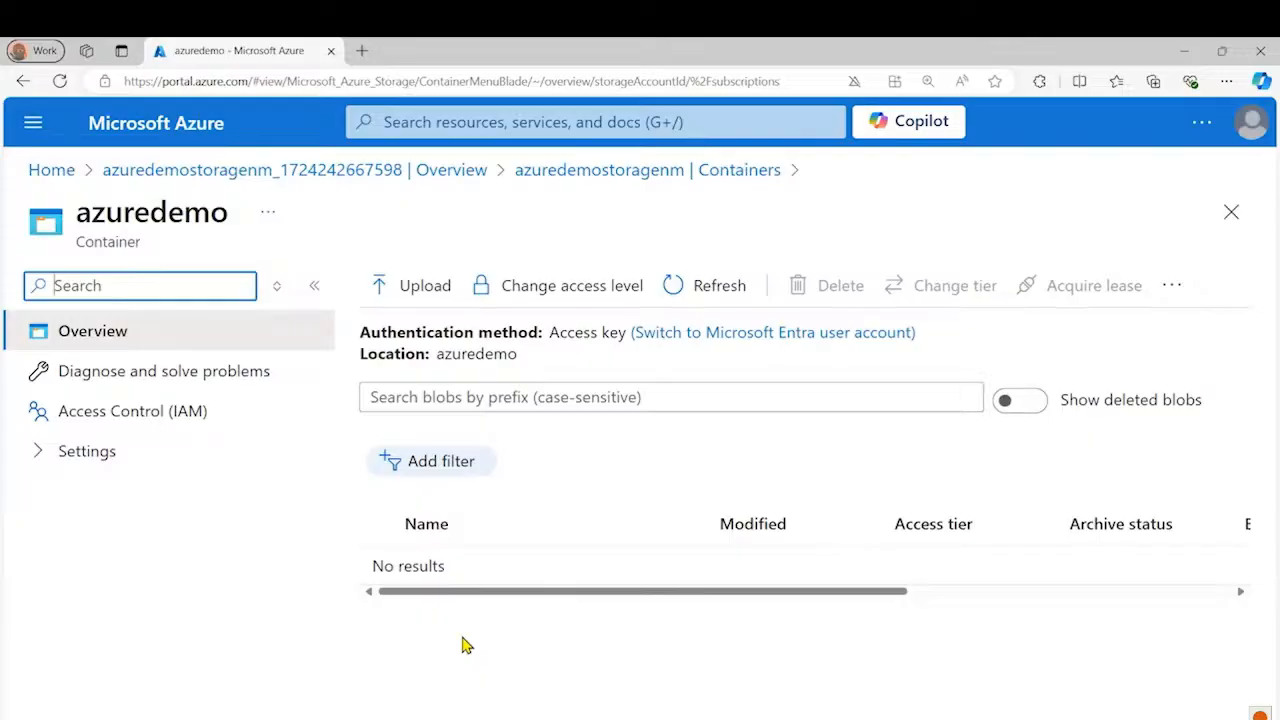
click(433, 290)
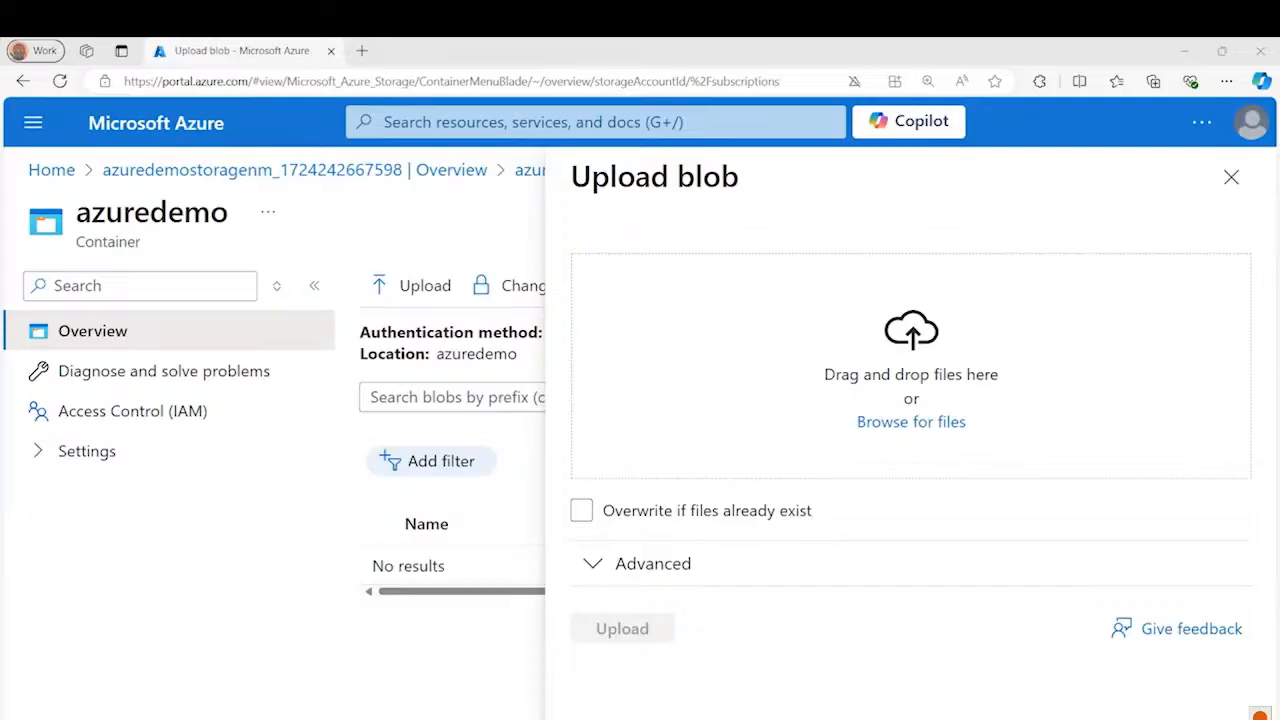
drag(1270, 600, 1015, 317)
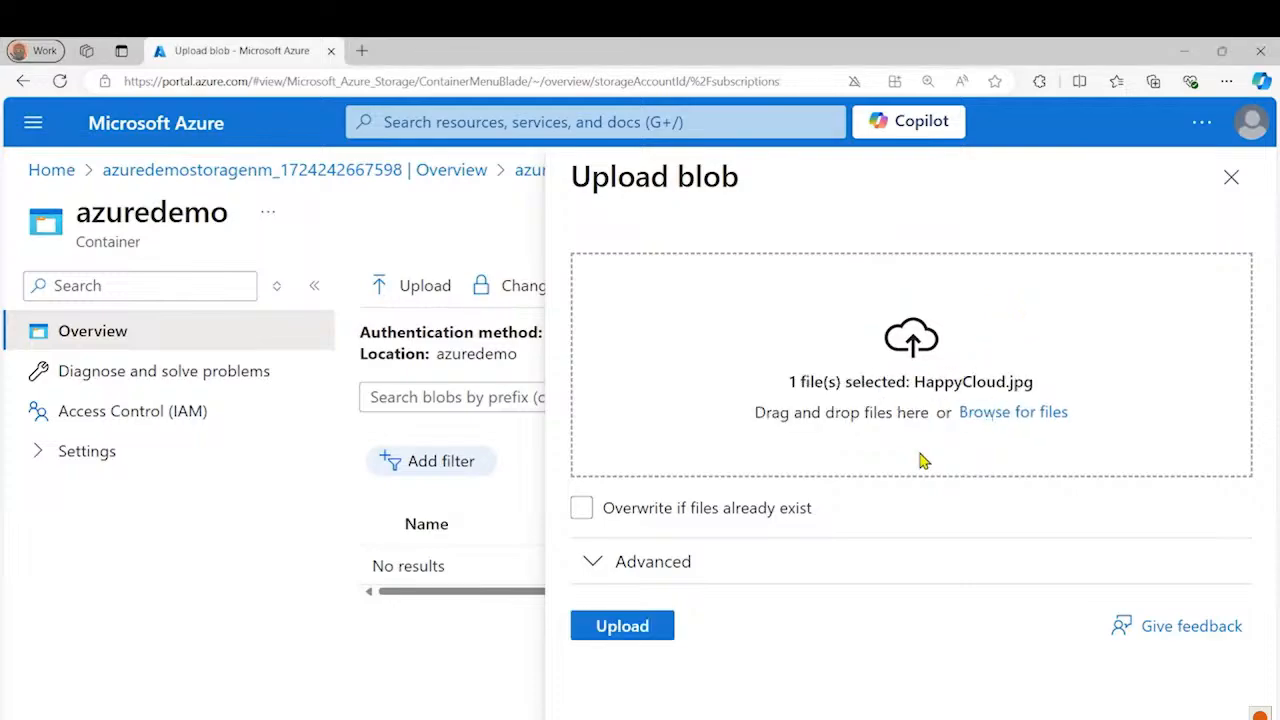
click(620, 626)
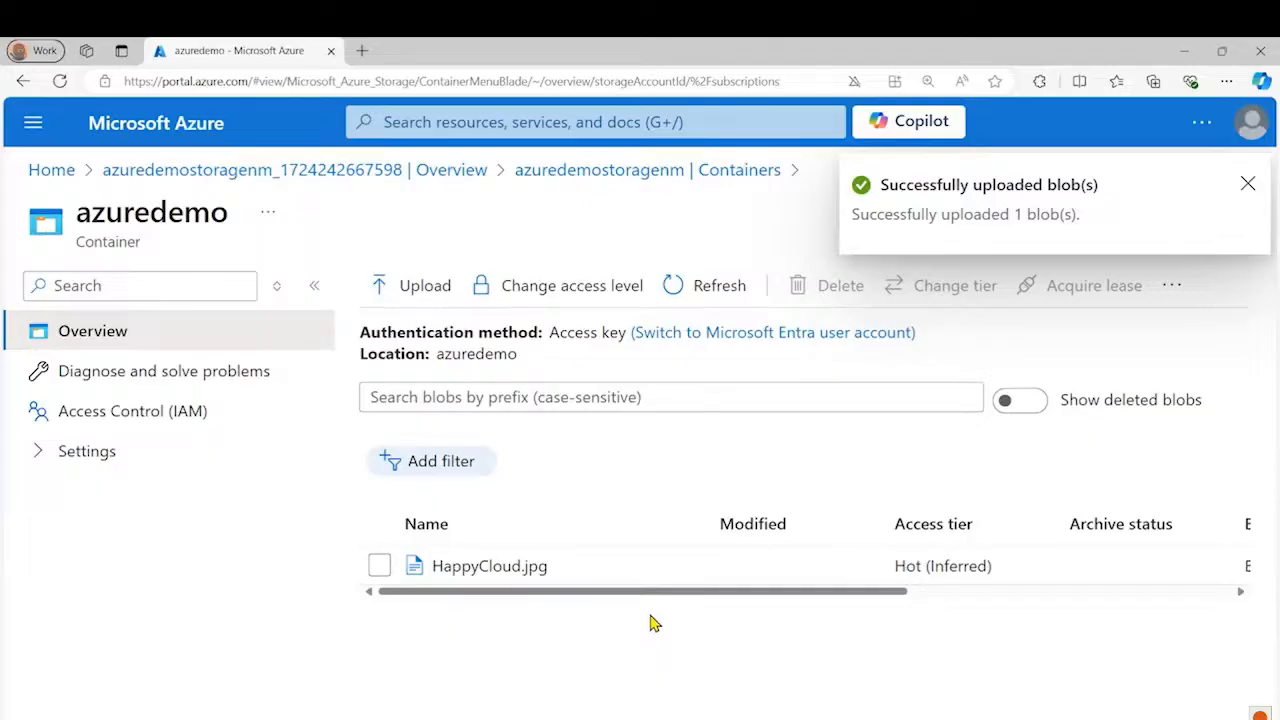
click(1248, 184)
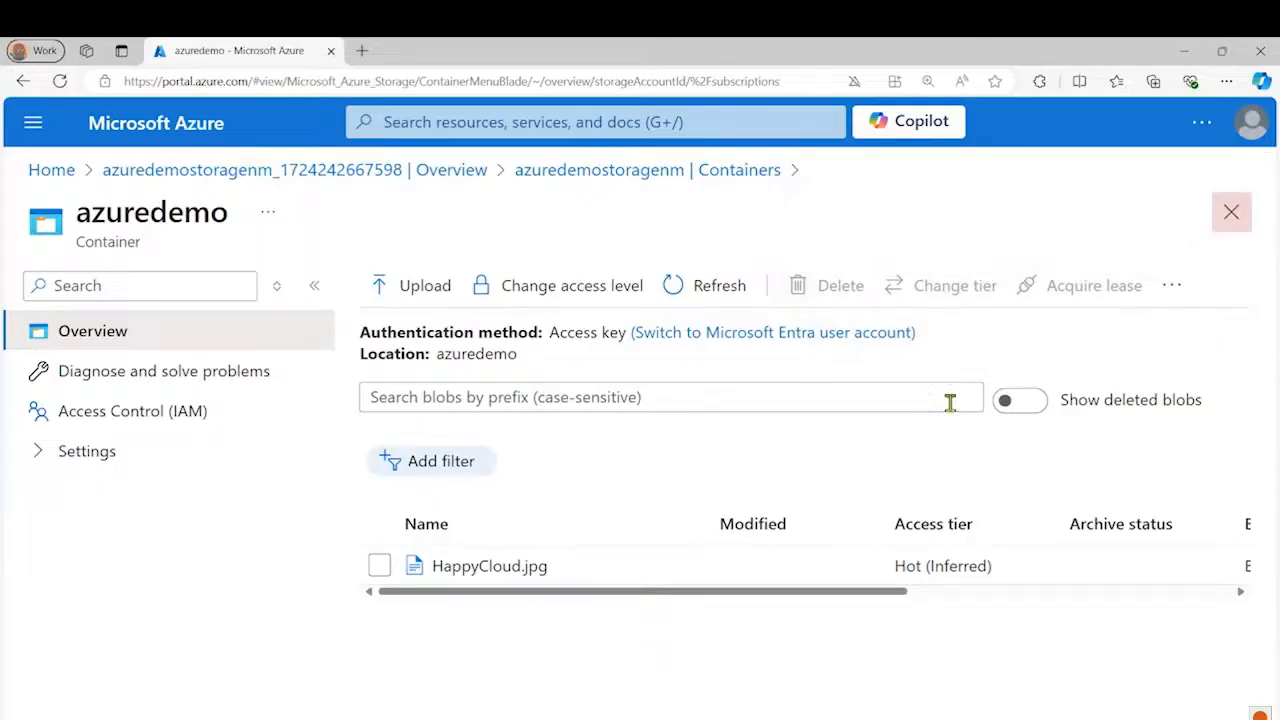
Copy the URL of the HappyCloud.jpg blob, open it in a new browser tab and examine the response
click(489, 567)
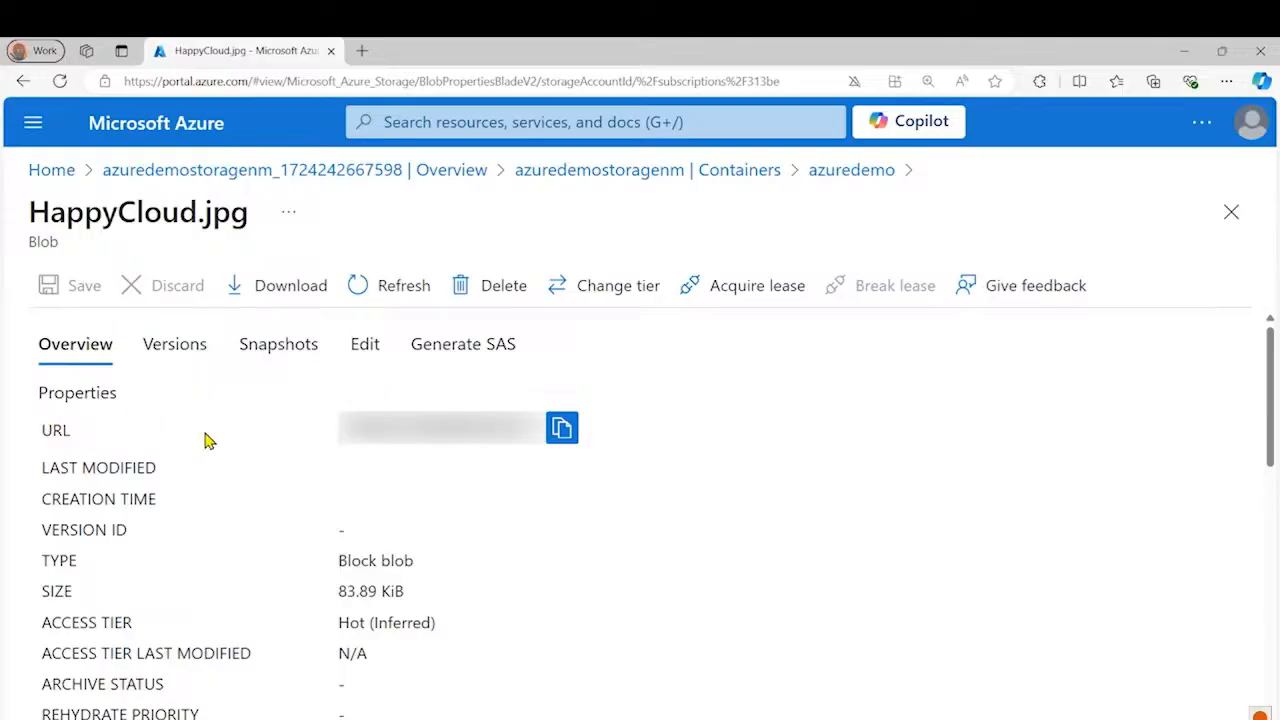
click(561, 429)
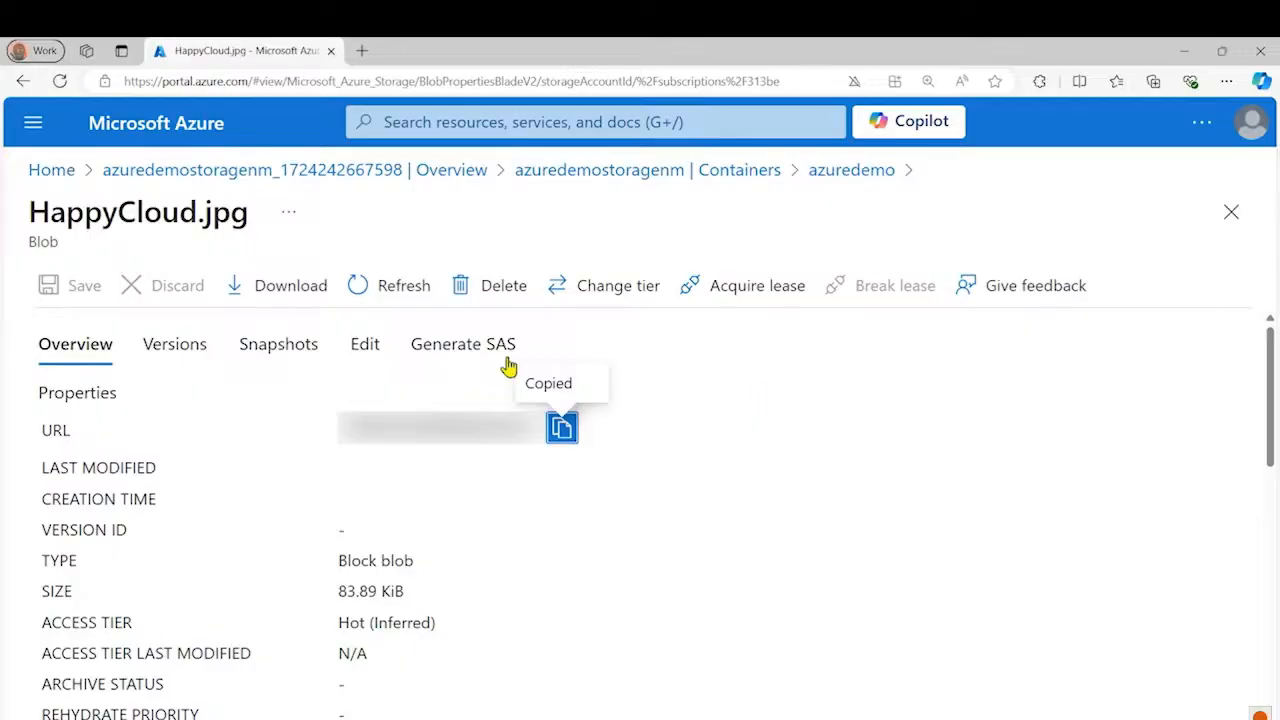
click(363, 51)
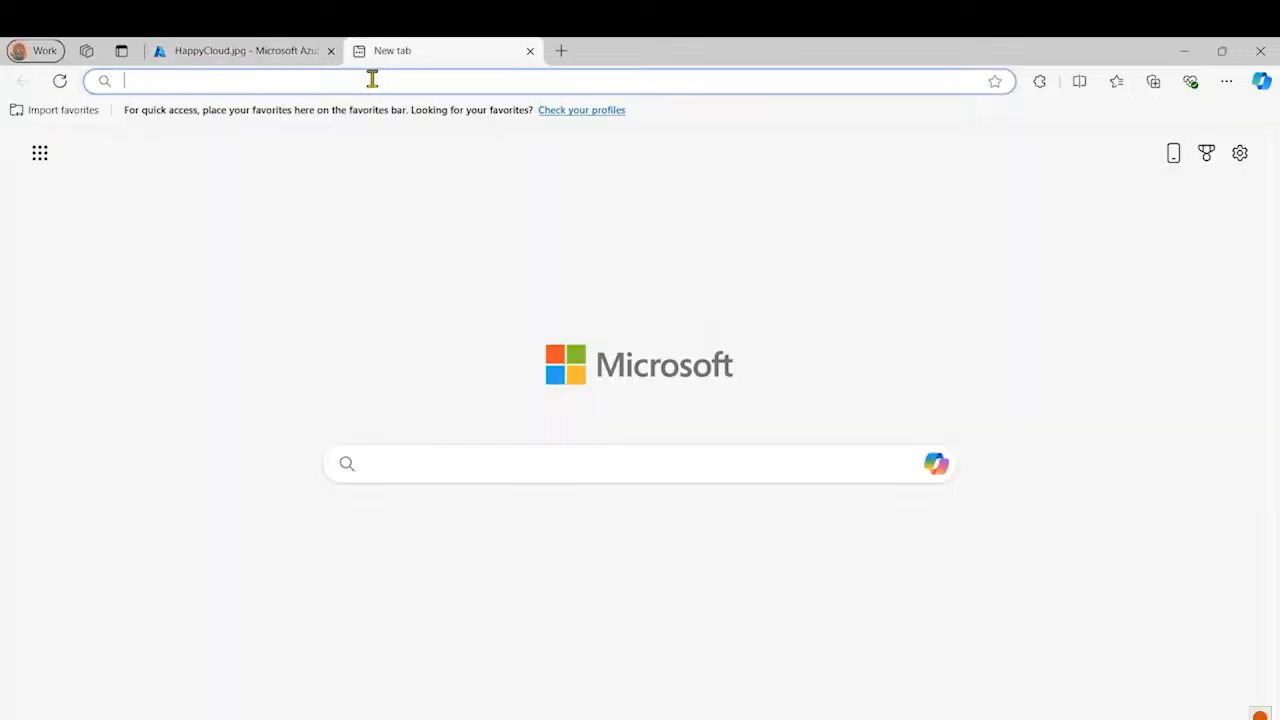
key(ctrl+v)
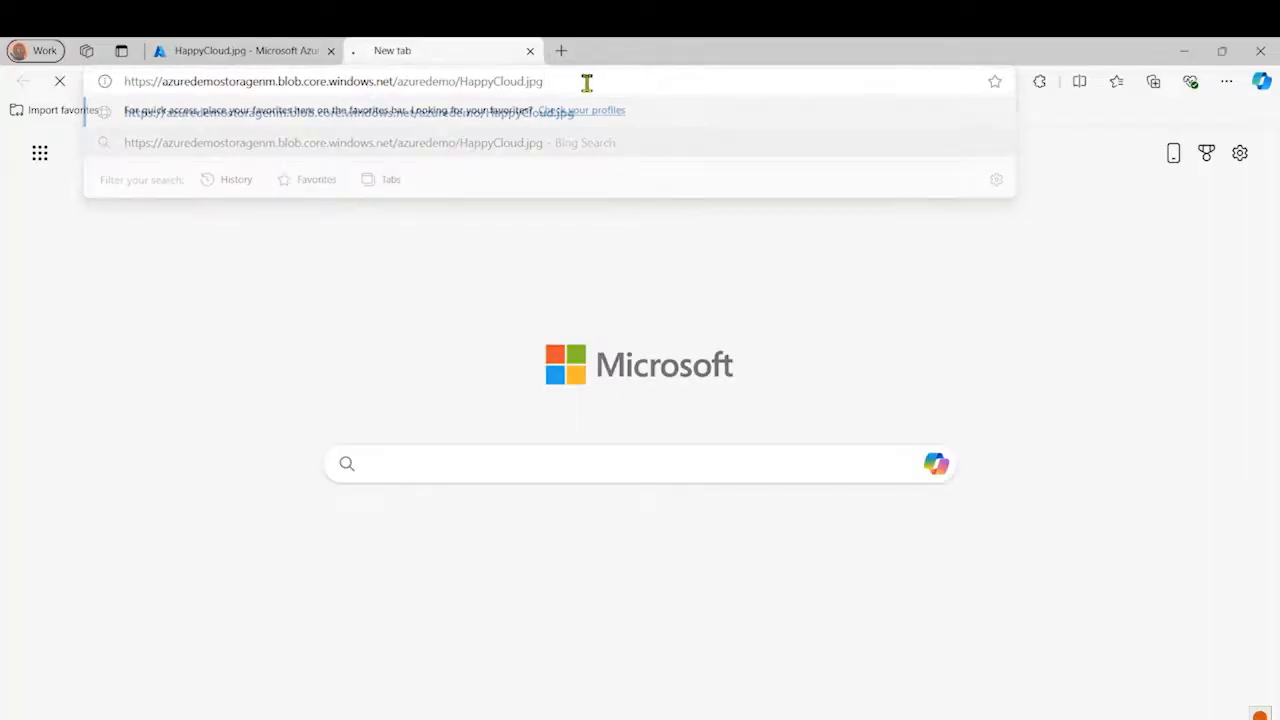
key(Return)
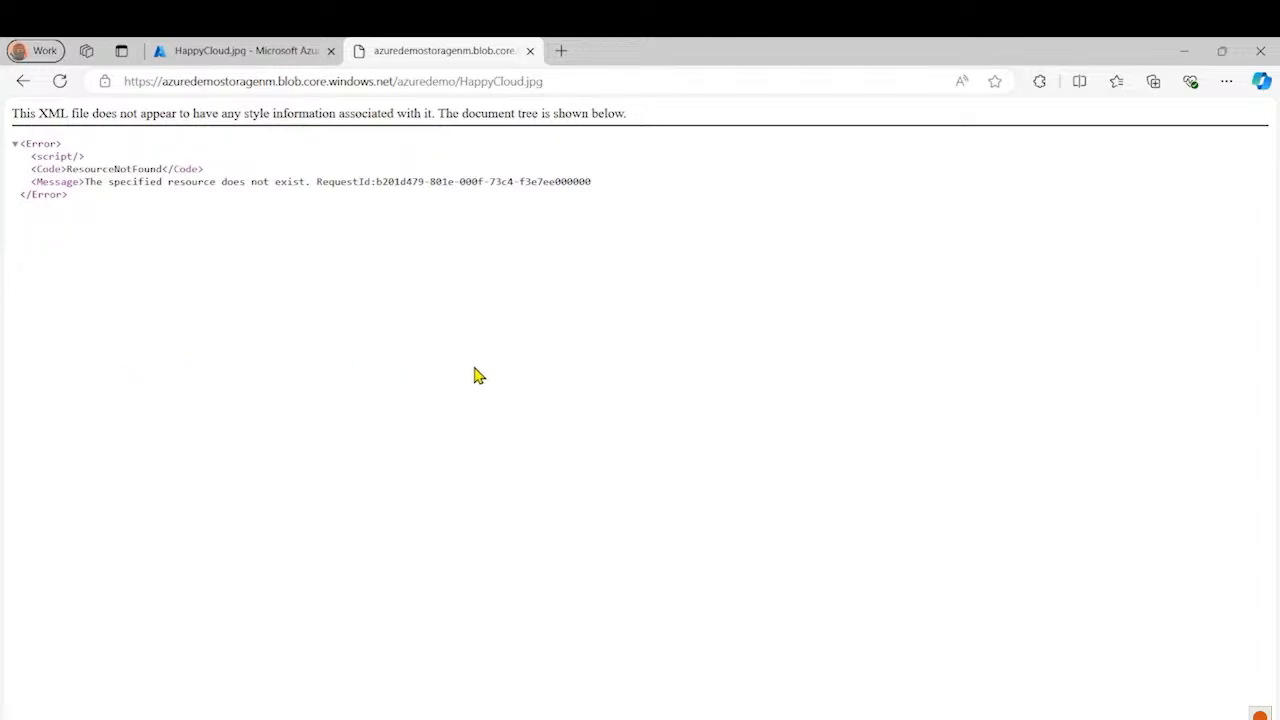
scroll(480, 320, up, 4)
scroll(480, 320, up, 1)
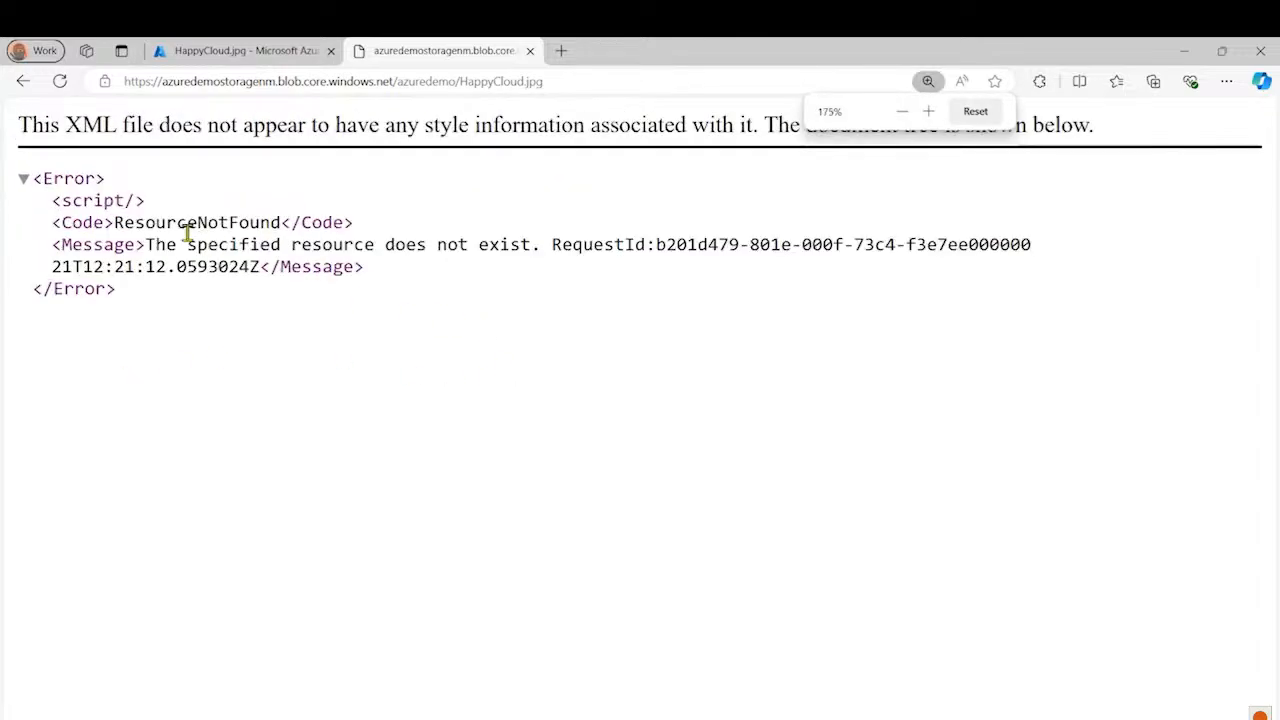
drag(264, 244, 540, 244)
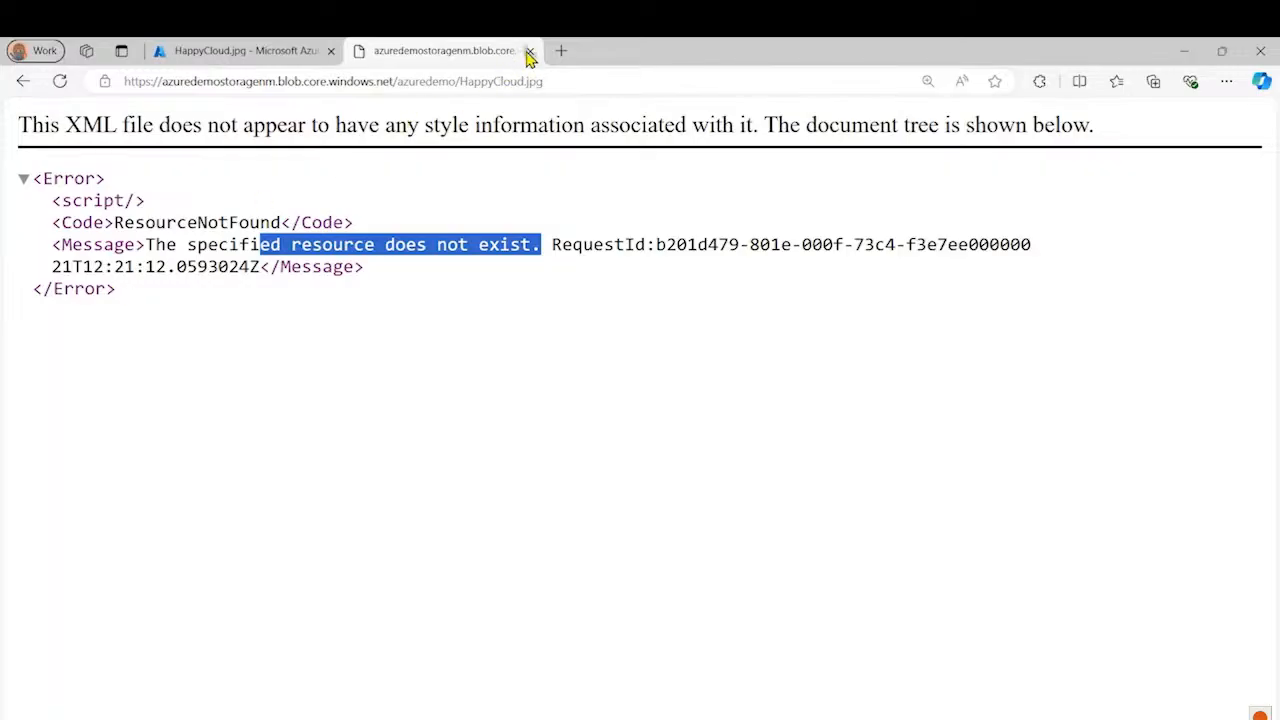
Return to the azuredemo container and change its anonymous access level to Blob (anonymous read access for blobs only)
click(248, 53)
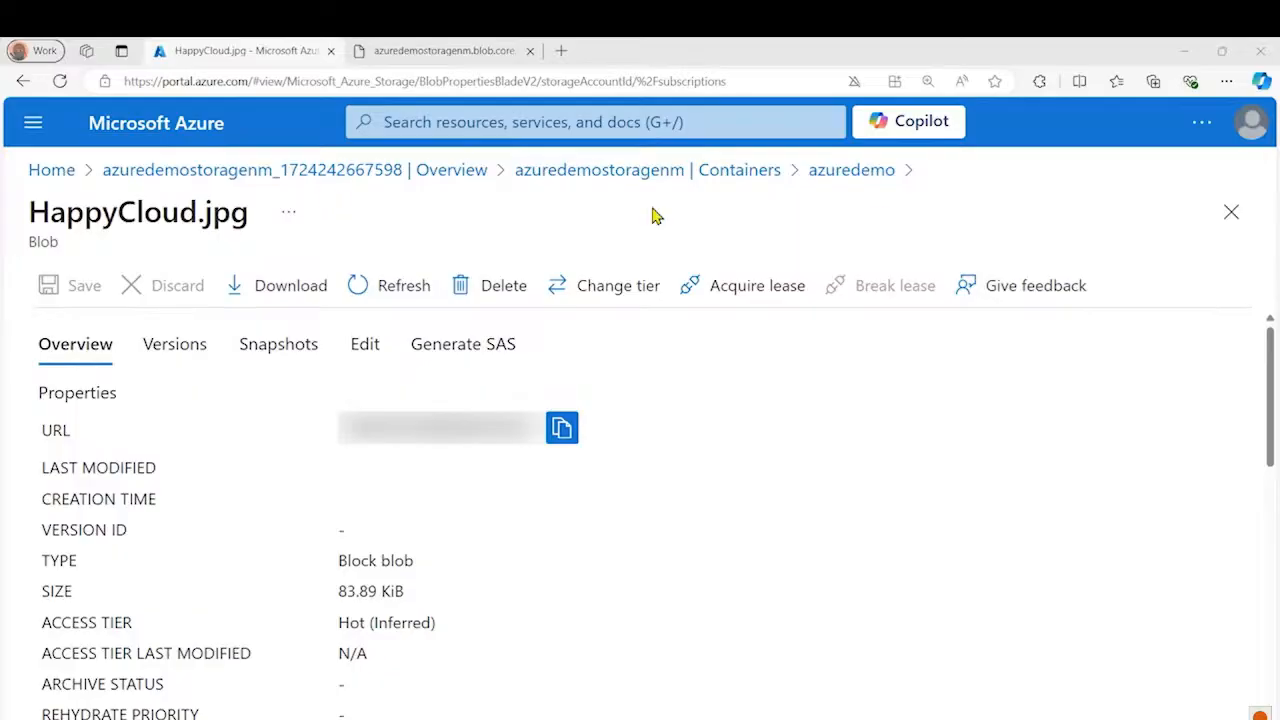
click(846, 172)
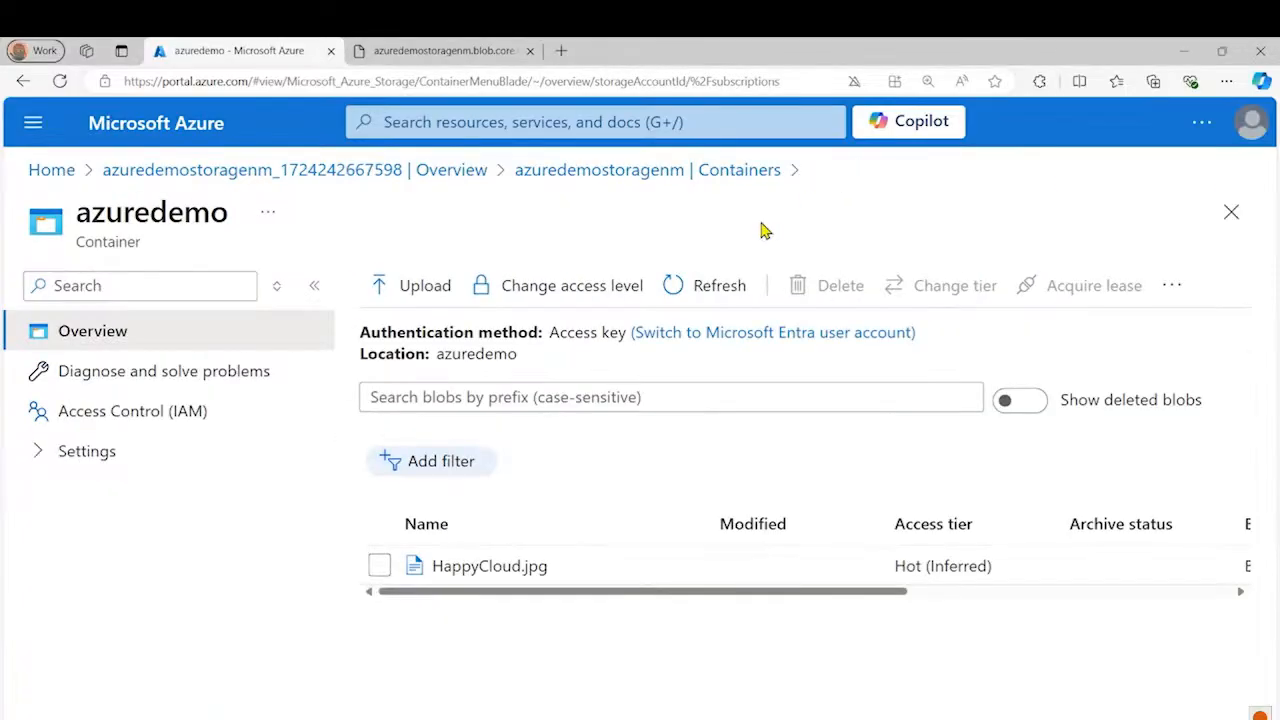
double_click(108, 241)
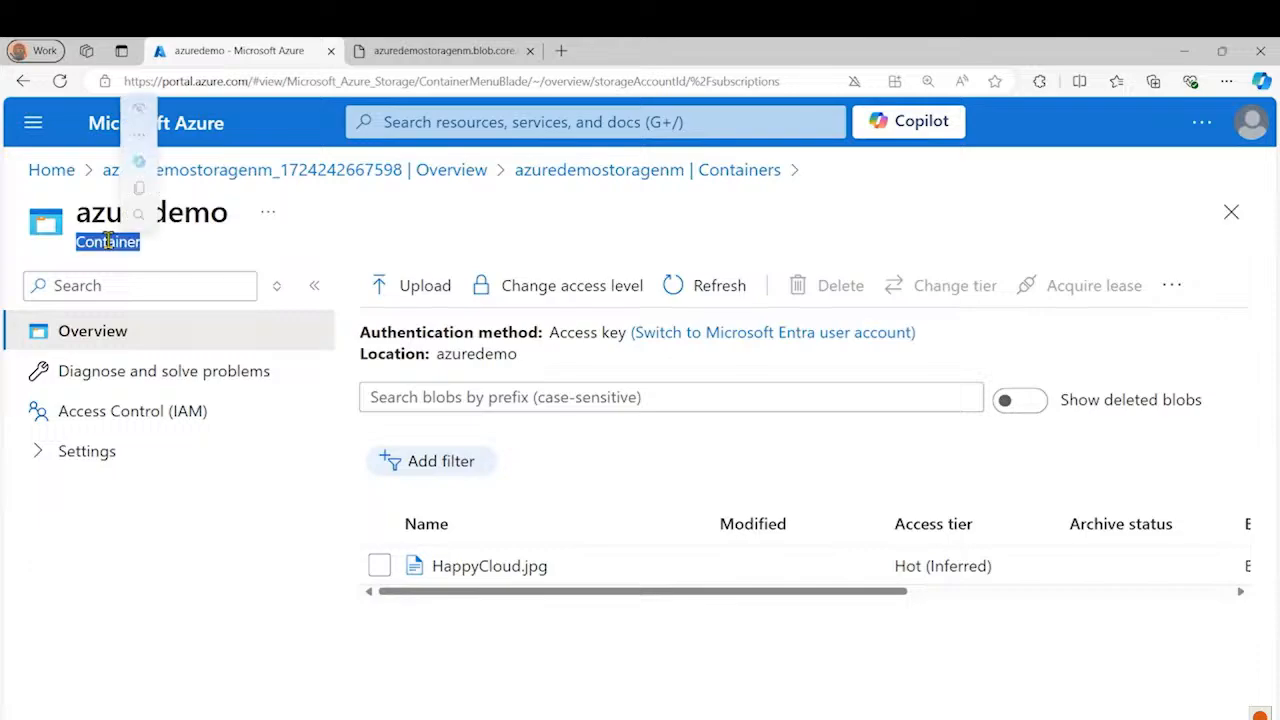
click(565, 292)
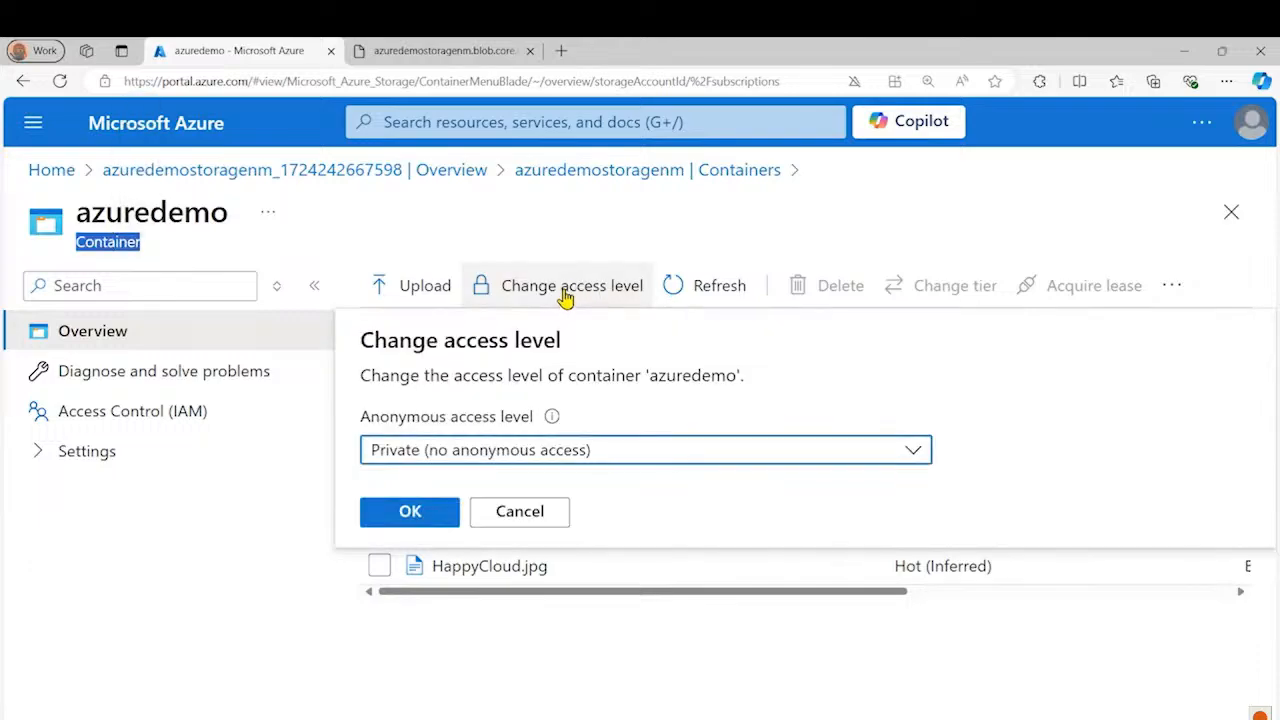
click(648, 455)
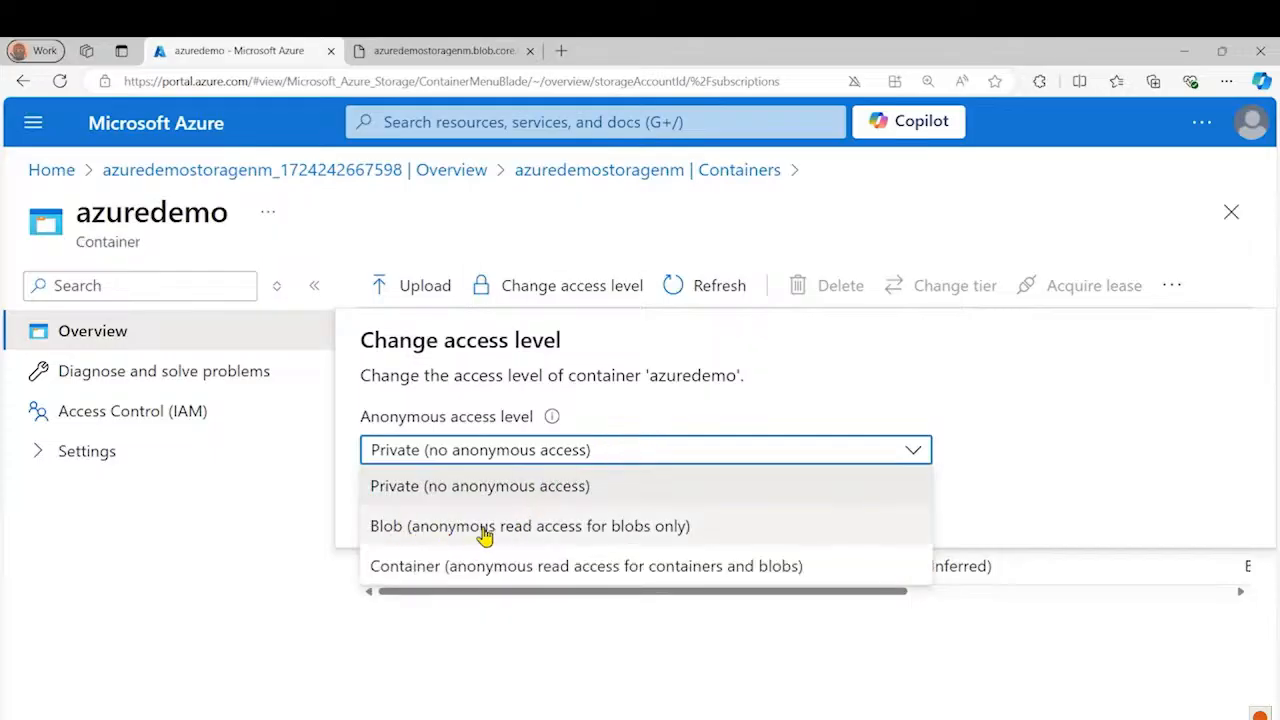
click(643, 527)
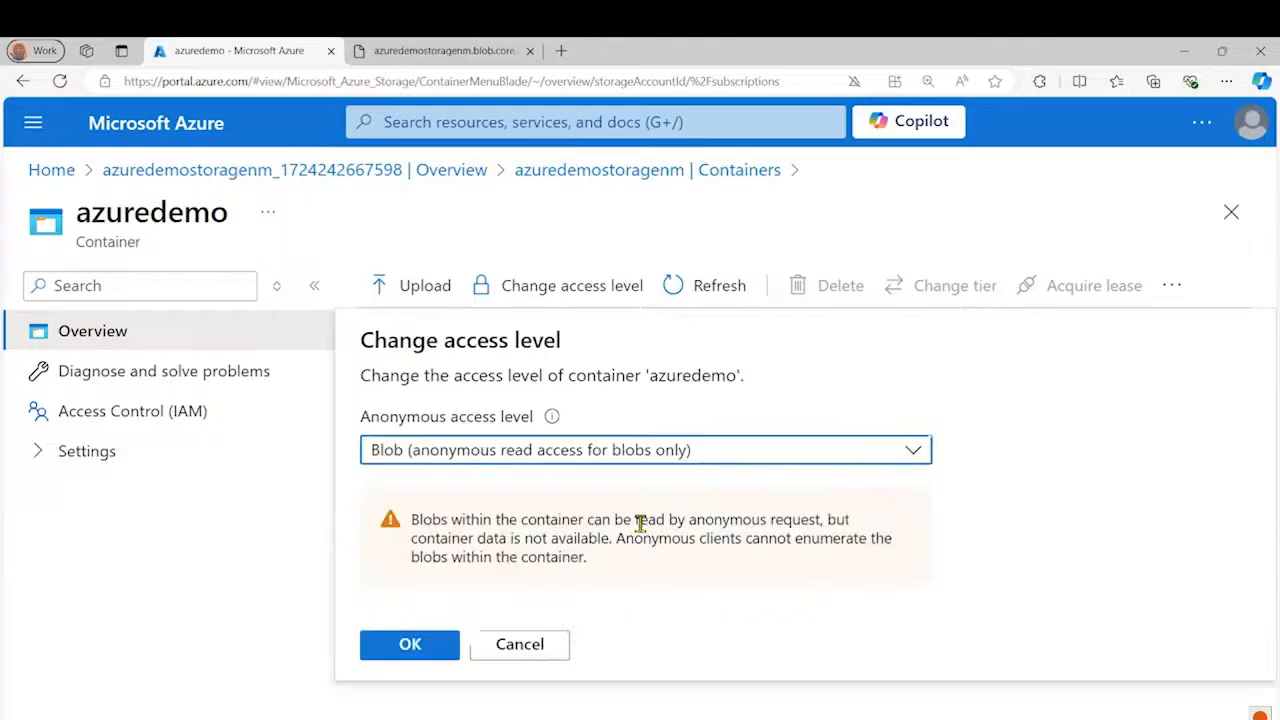
click(420, 643)
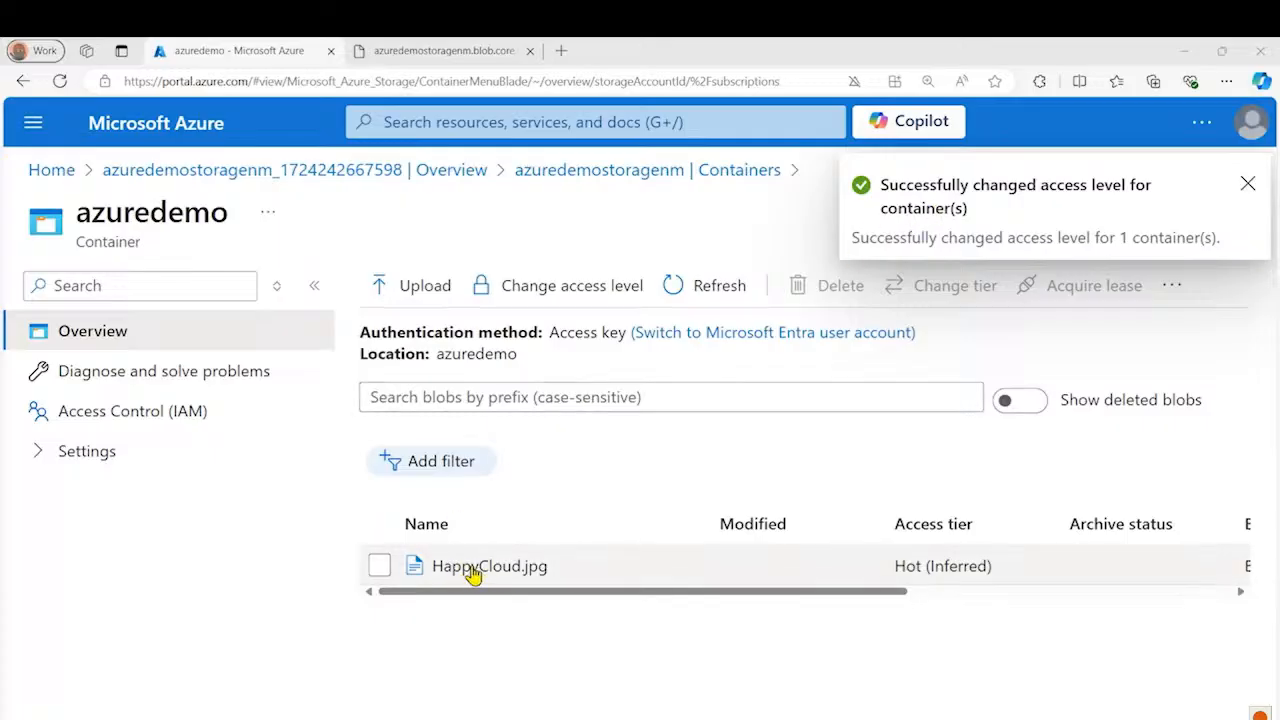
Reload the HappyCloud.jpg URL in its browser tab to check the whole image, and return to the azuredemo container
click(455, 58)
click(575, 81)
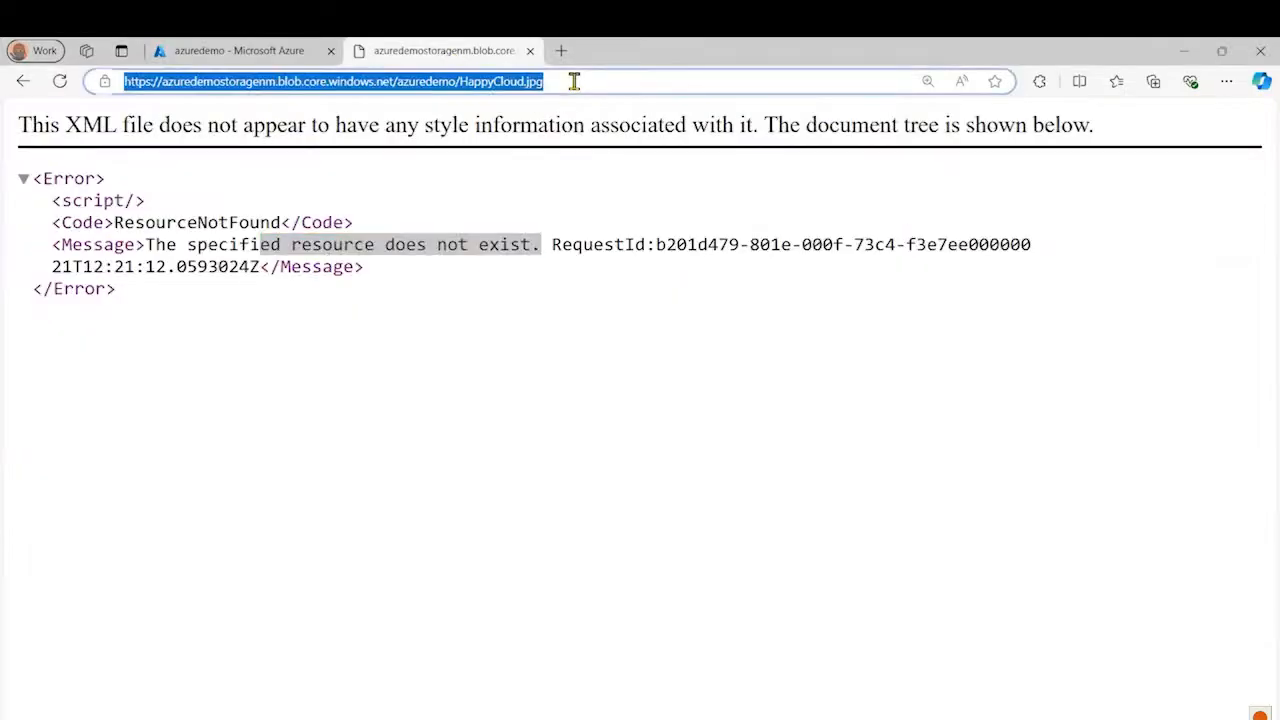
key(Return)
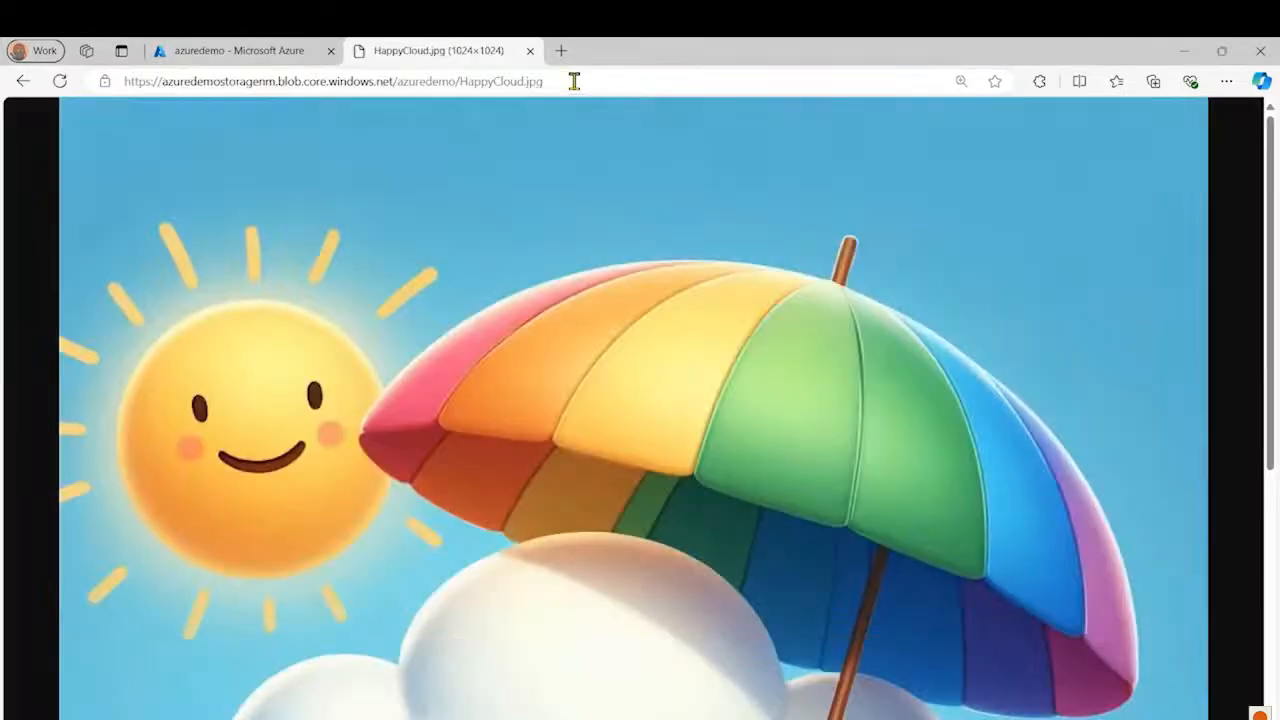
ctrl+scroll(815, 440, down, 3)
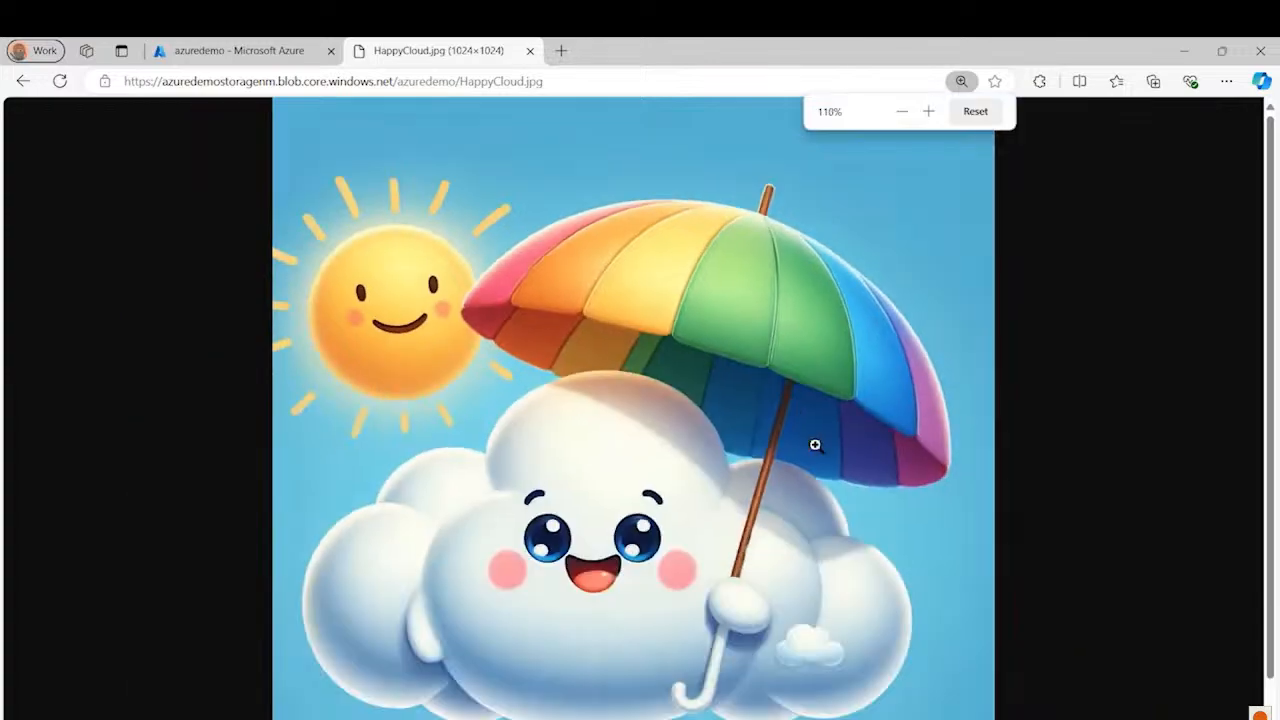
ctrl+scroll(815, 444, down, 1)
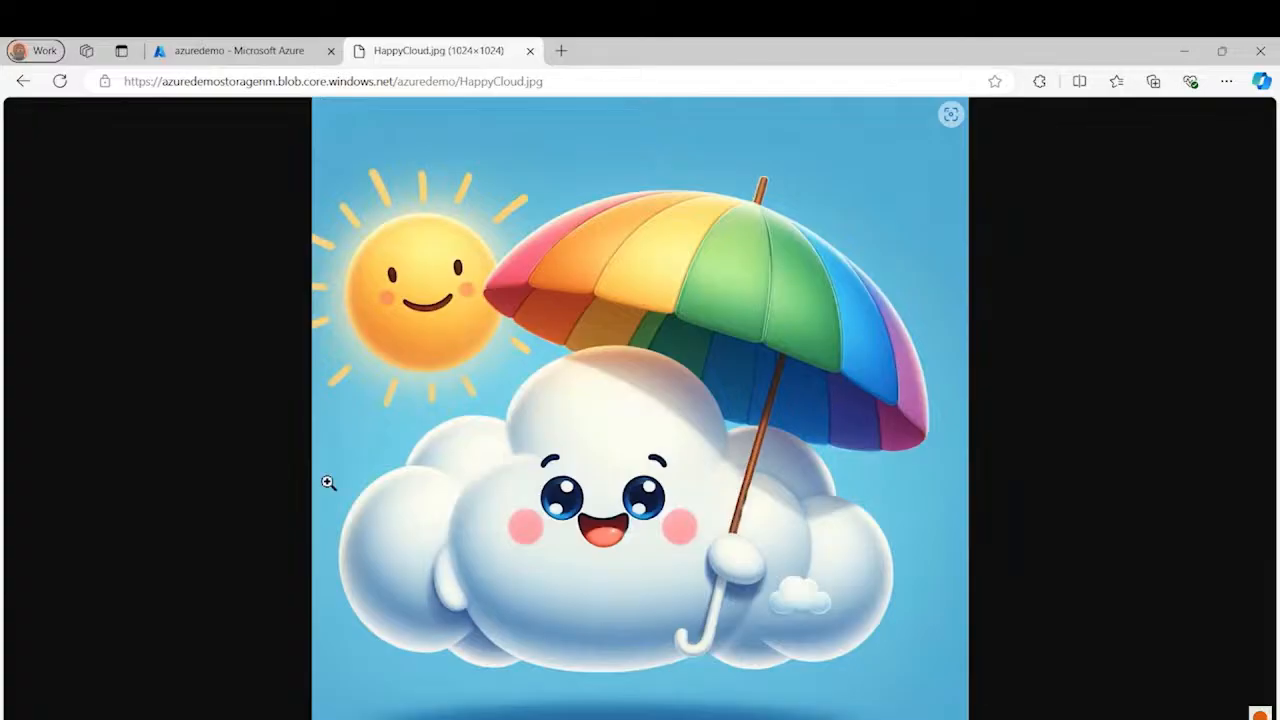
click(236, 55)
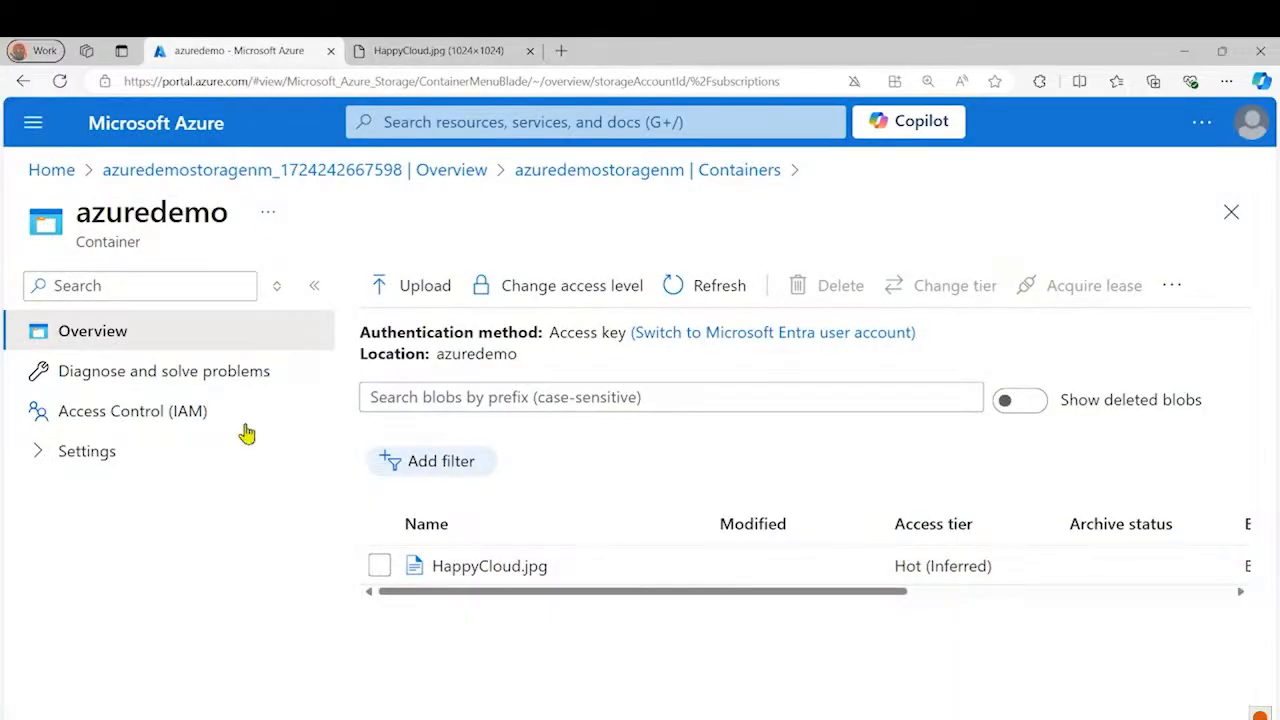
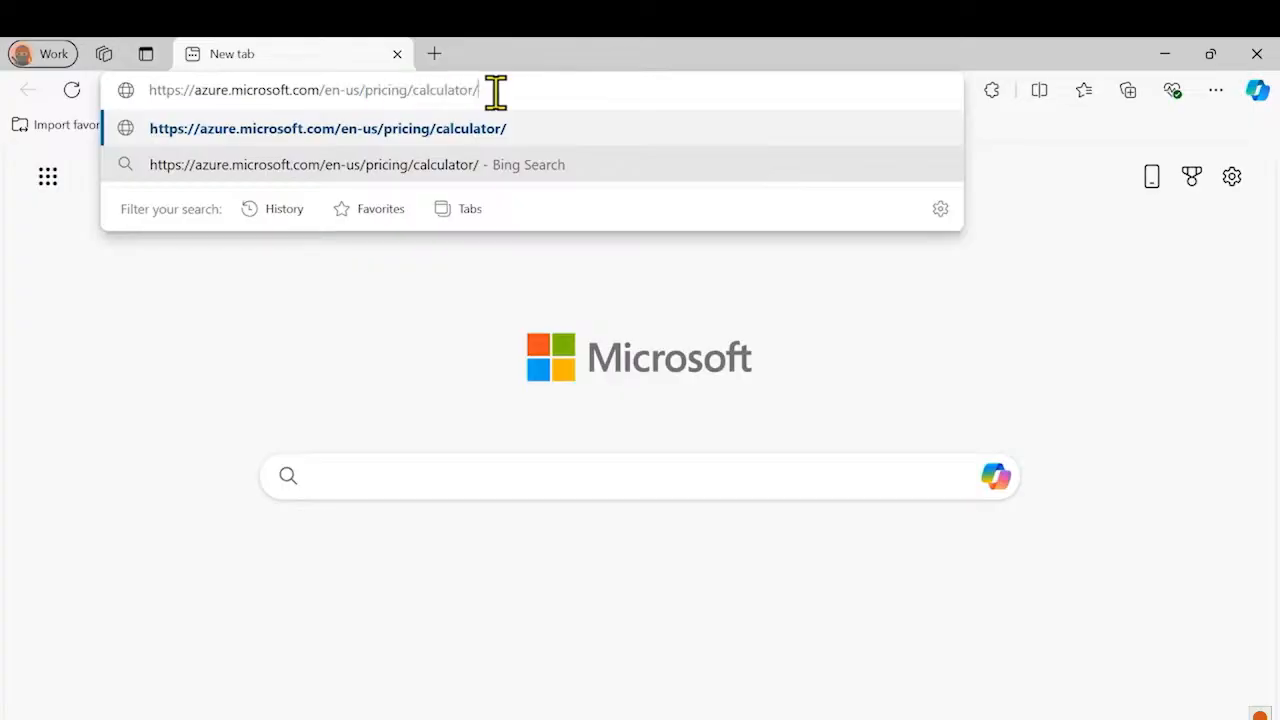
key(Return)
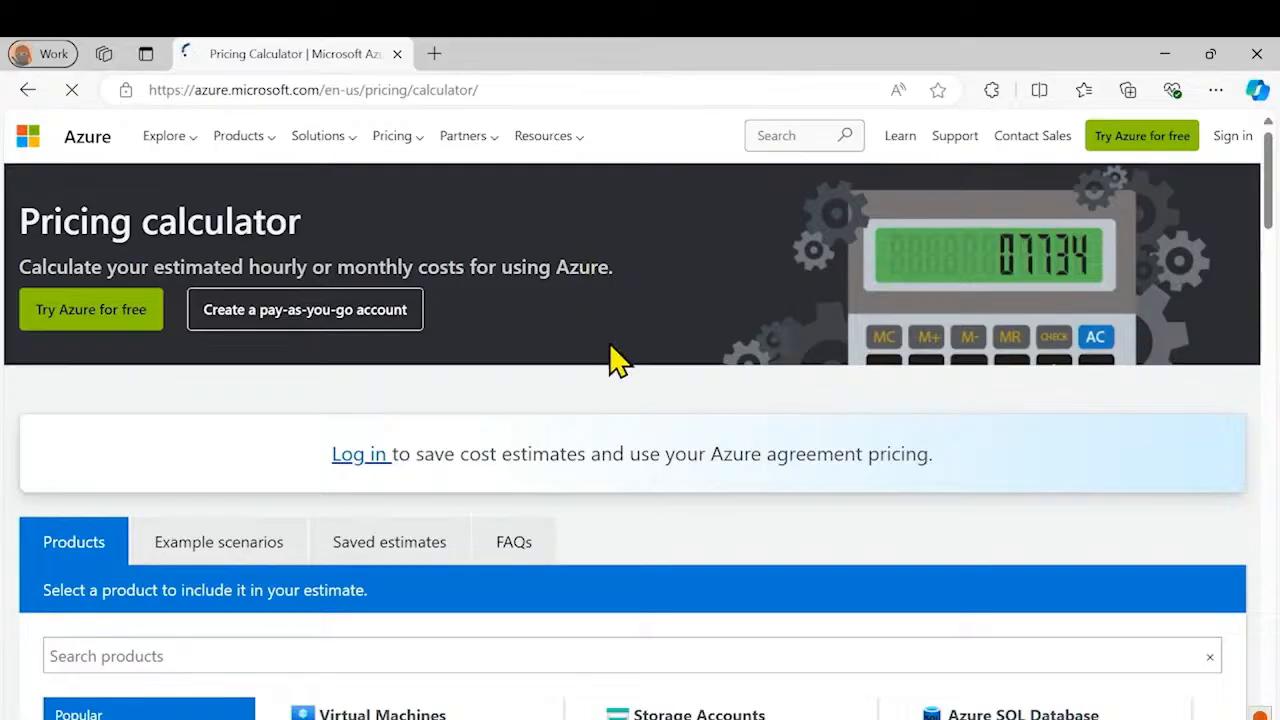
scroll(610, 394, down, 3)
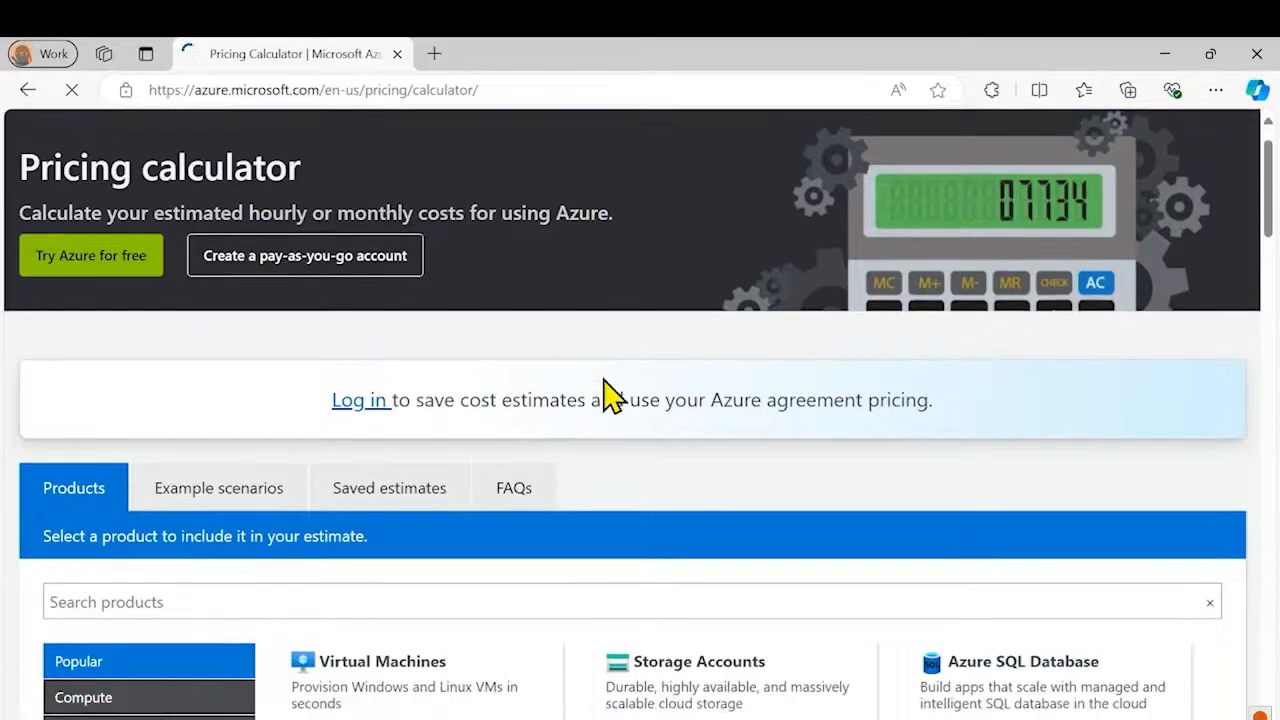
Add Virtual Machines and Storage Accounts from the popular products to the cost estimate
scroll(612, 395, down, 1)
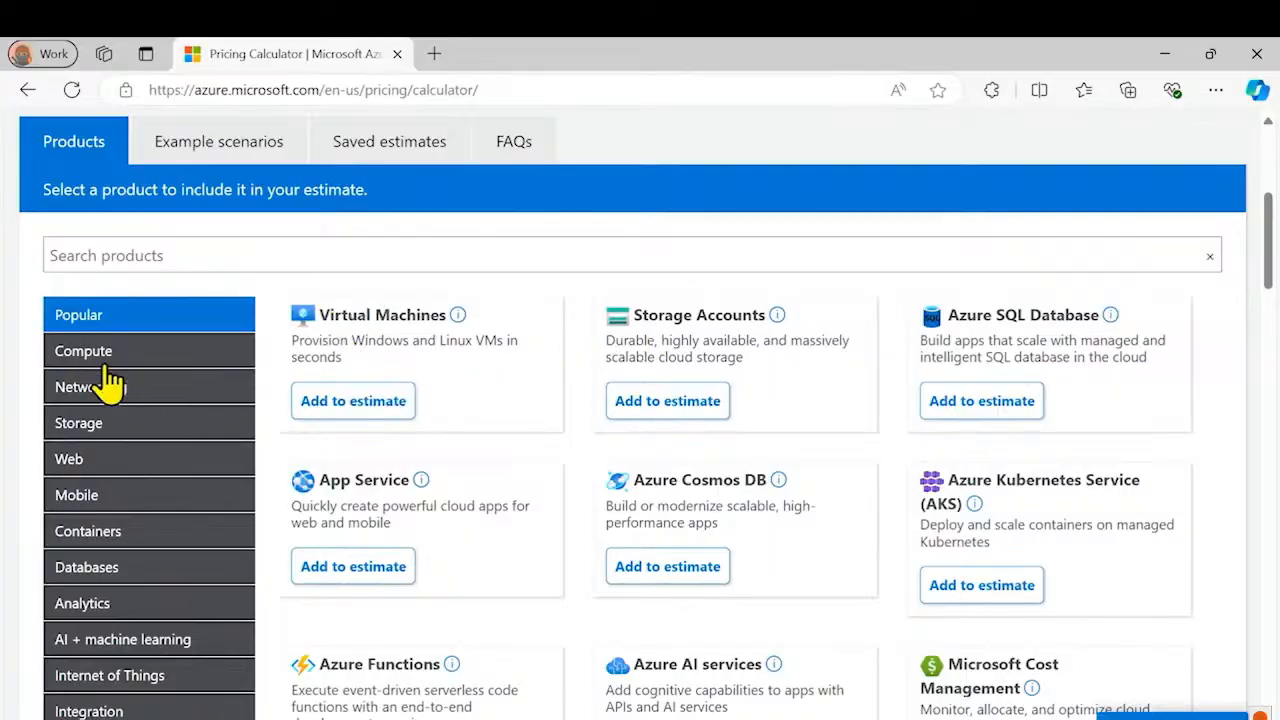
scroll(137, 440, down, 1)
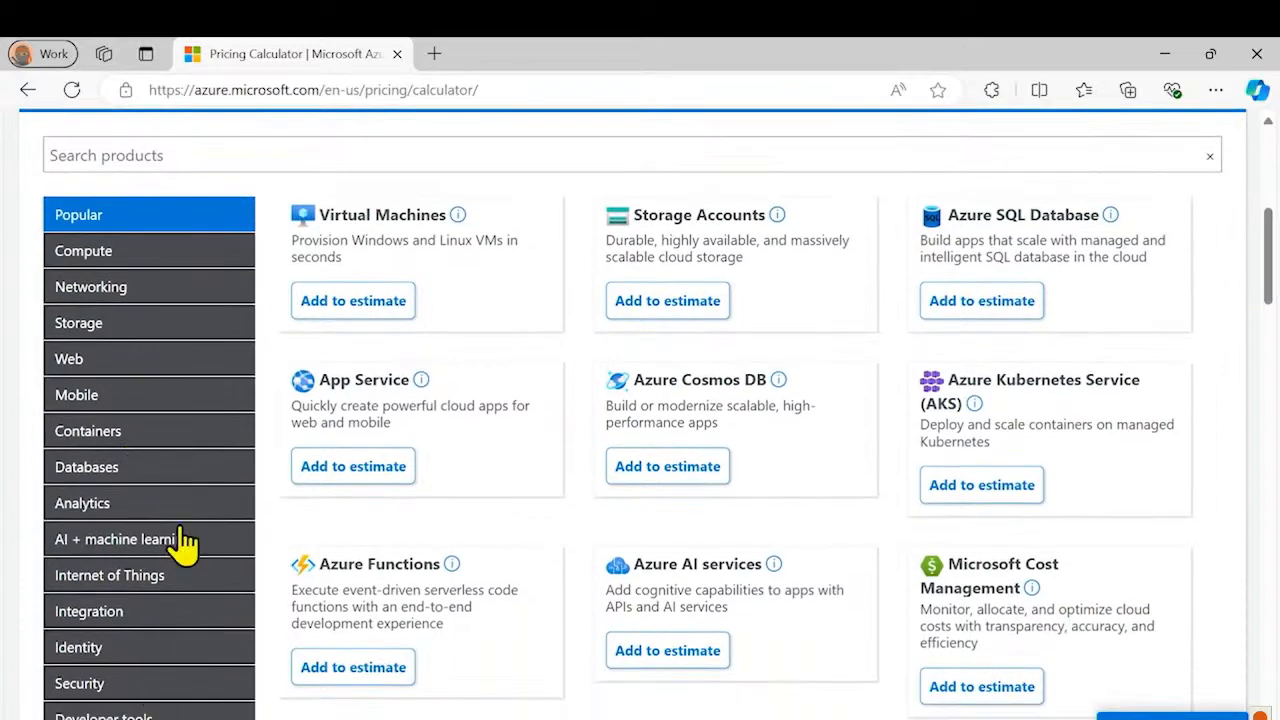
scroll(457, 370, up, 1)
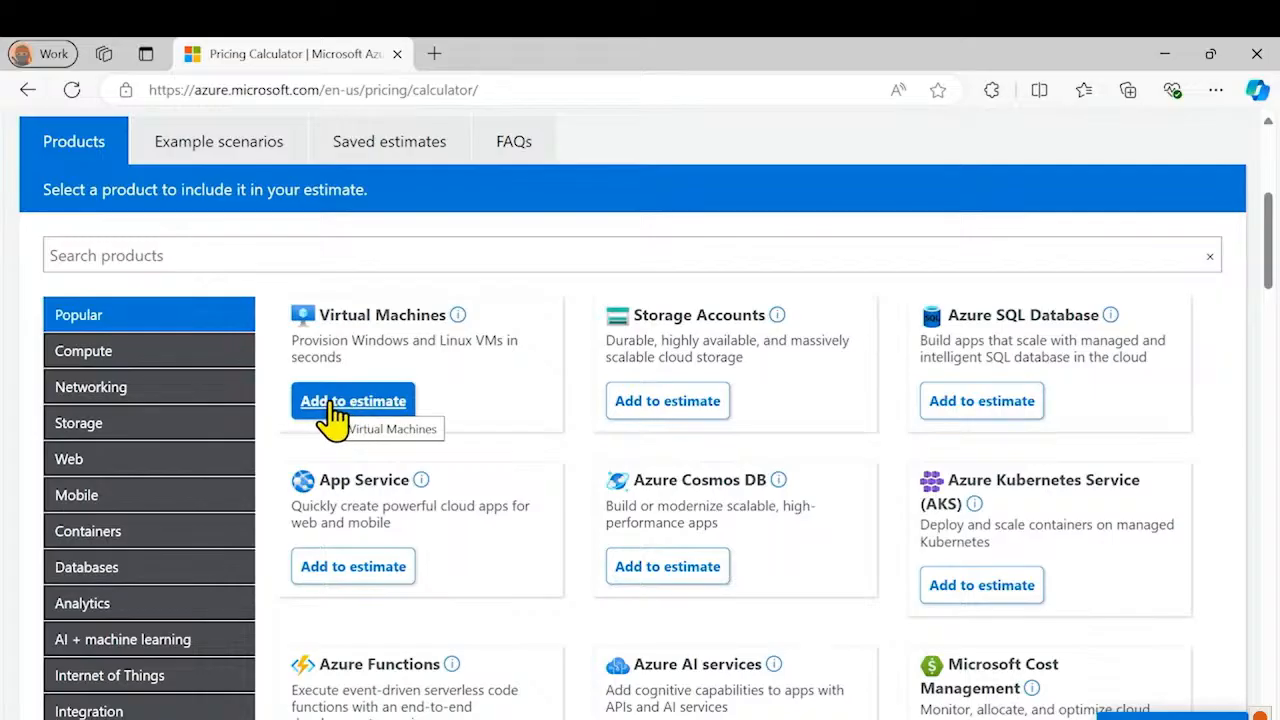
click(349, 410)
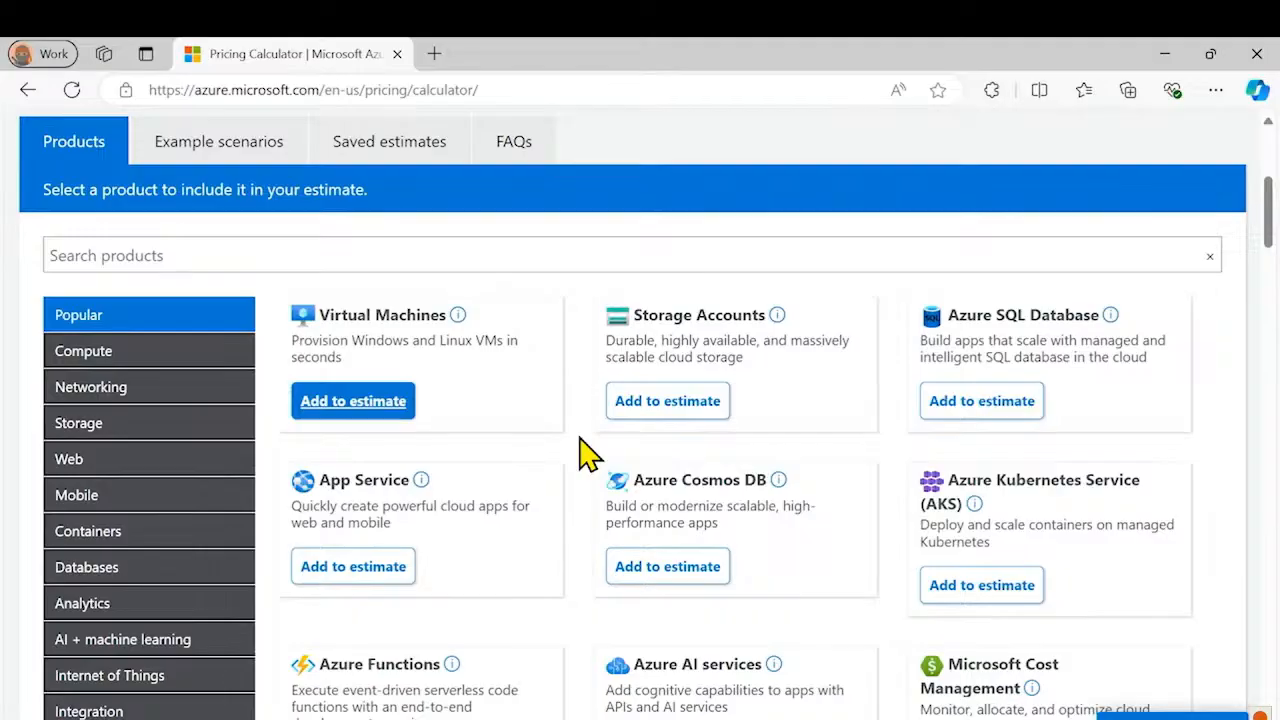
click(657, 405)
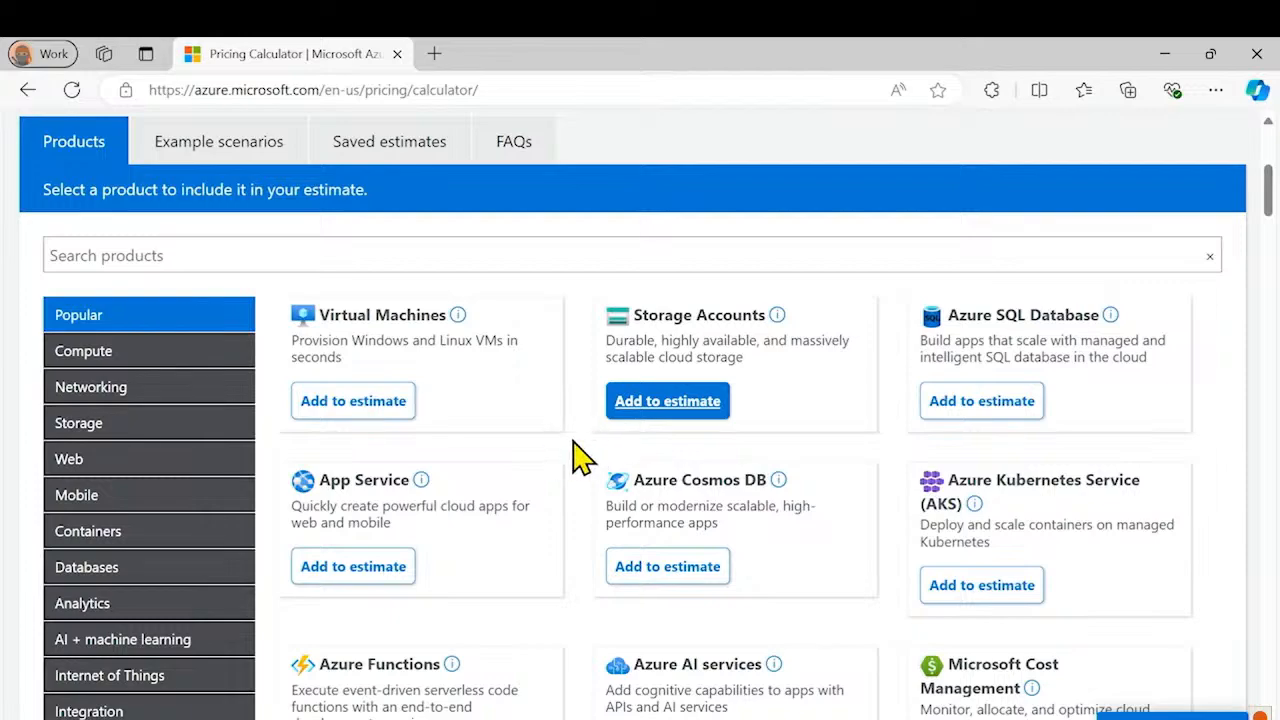
Go to the Virtual Machines section of the estimate and dismiss the chat help offer
scroll(580, 458, down, 7)
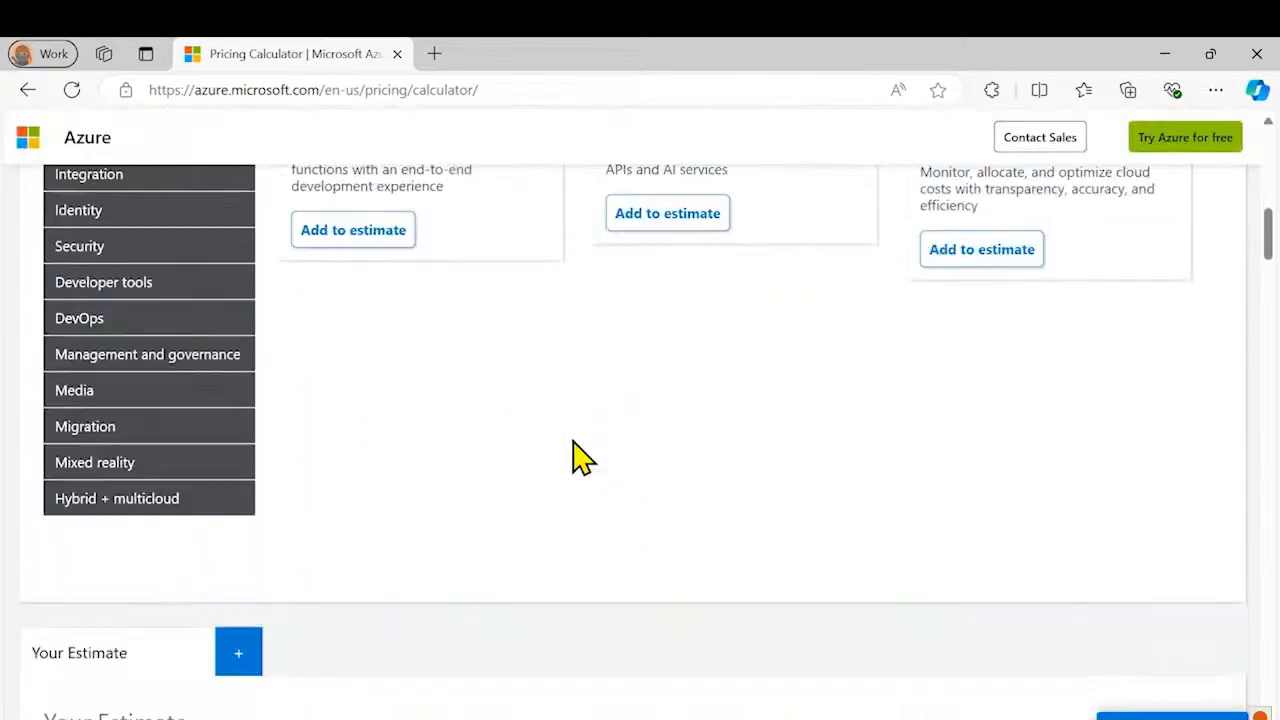
scroll(580, 458, down, 2)
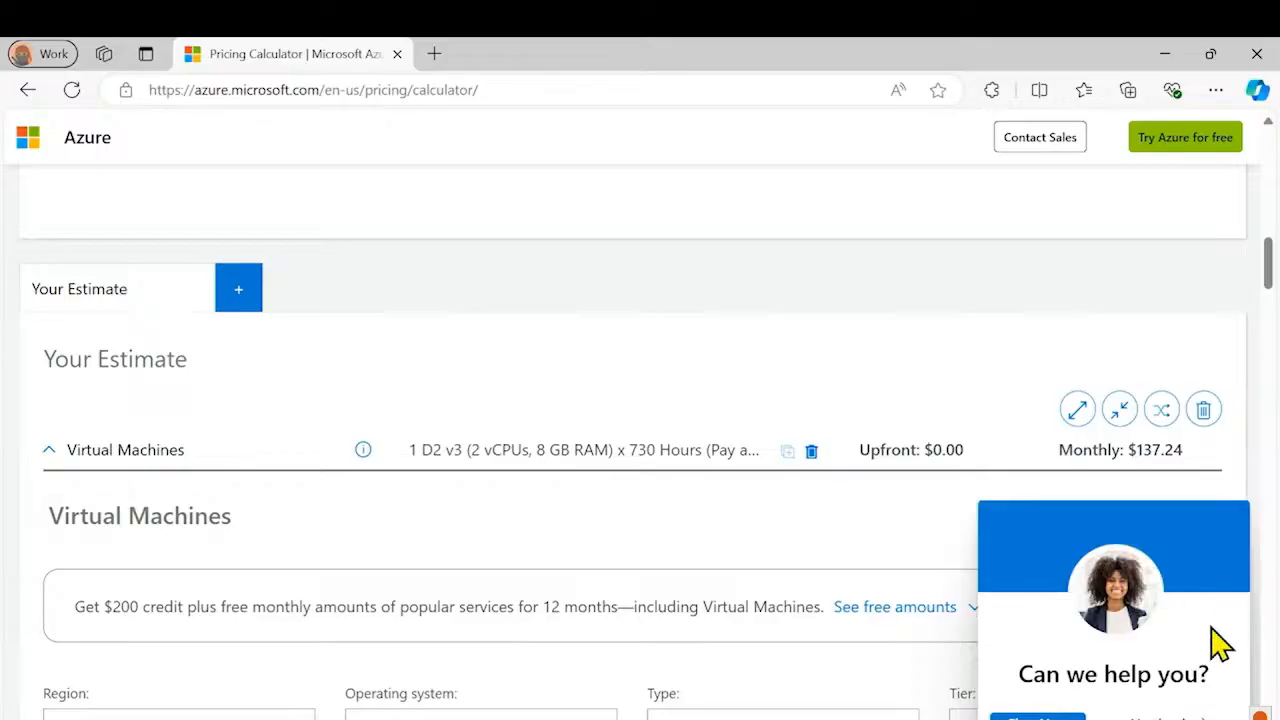
click(1168, 718)
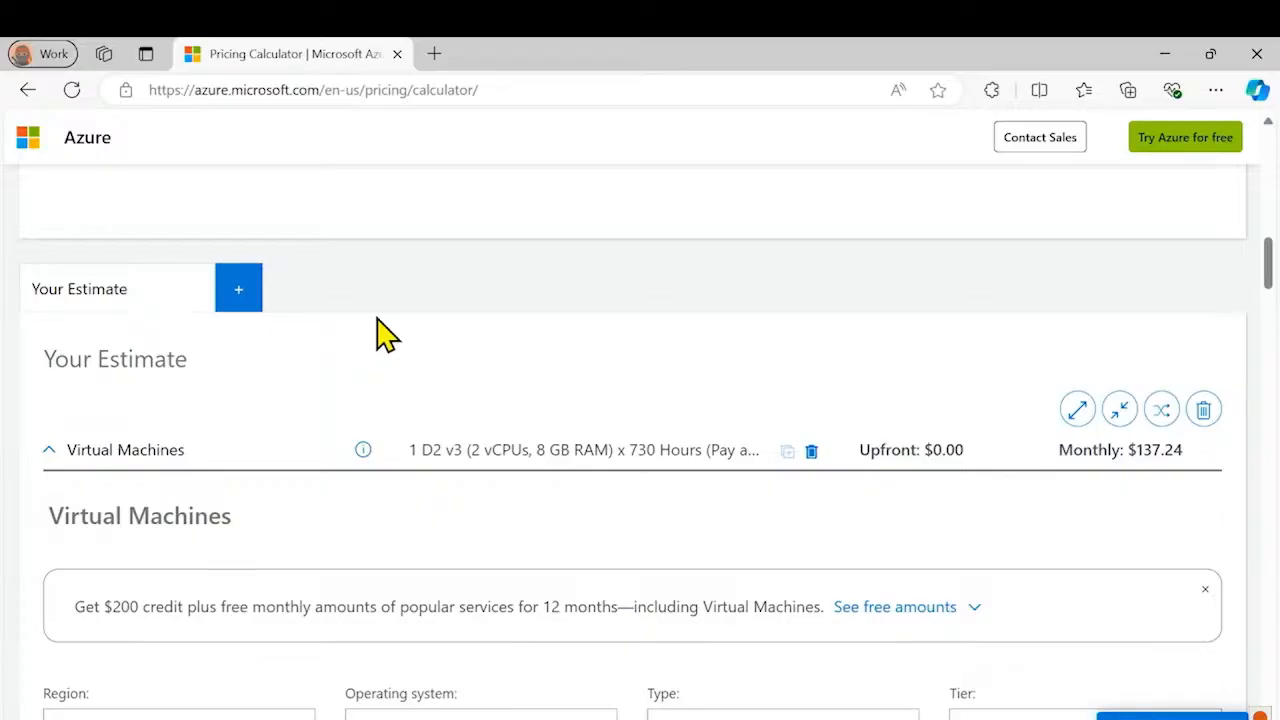
scroll(386, 334, down, 2)
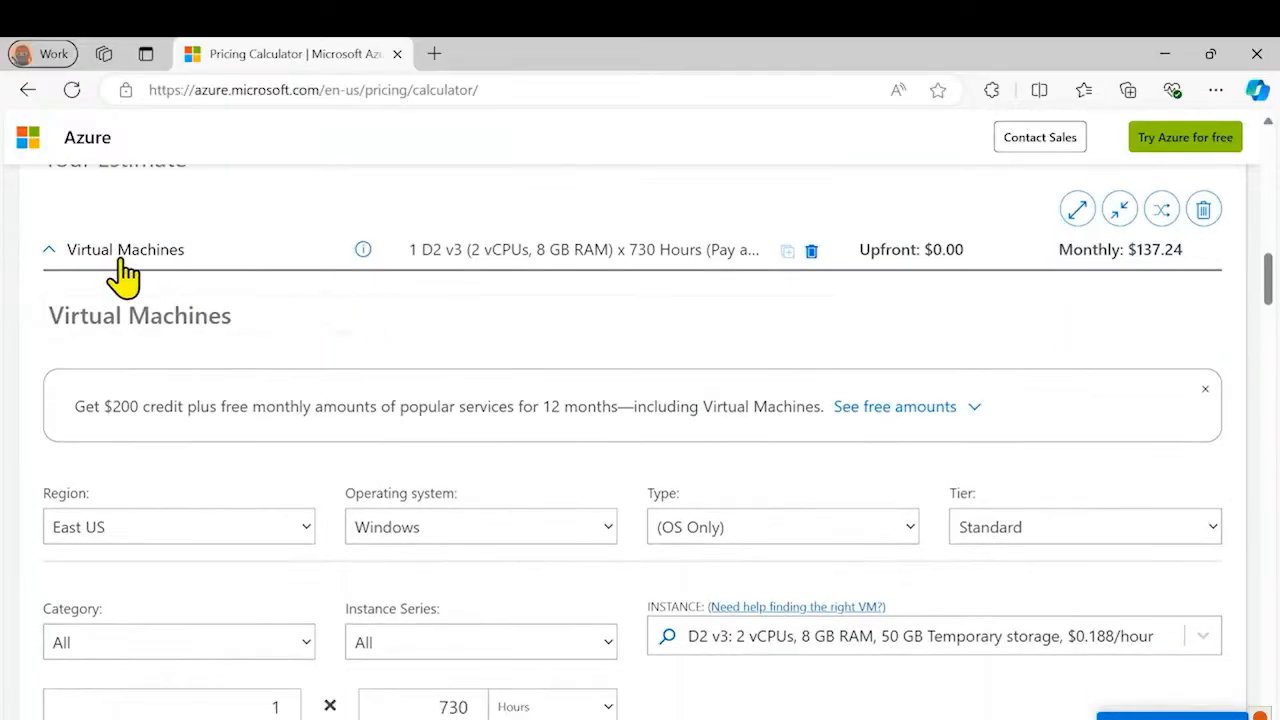
scroll(349, 312, down, 1)
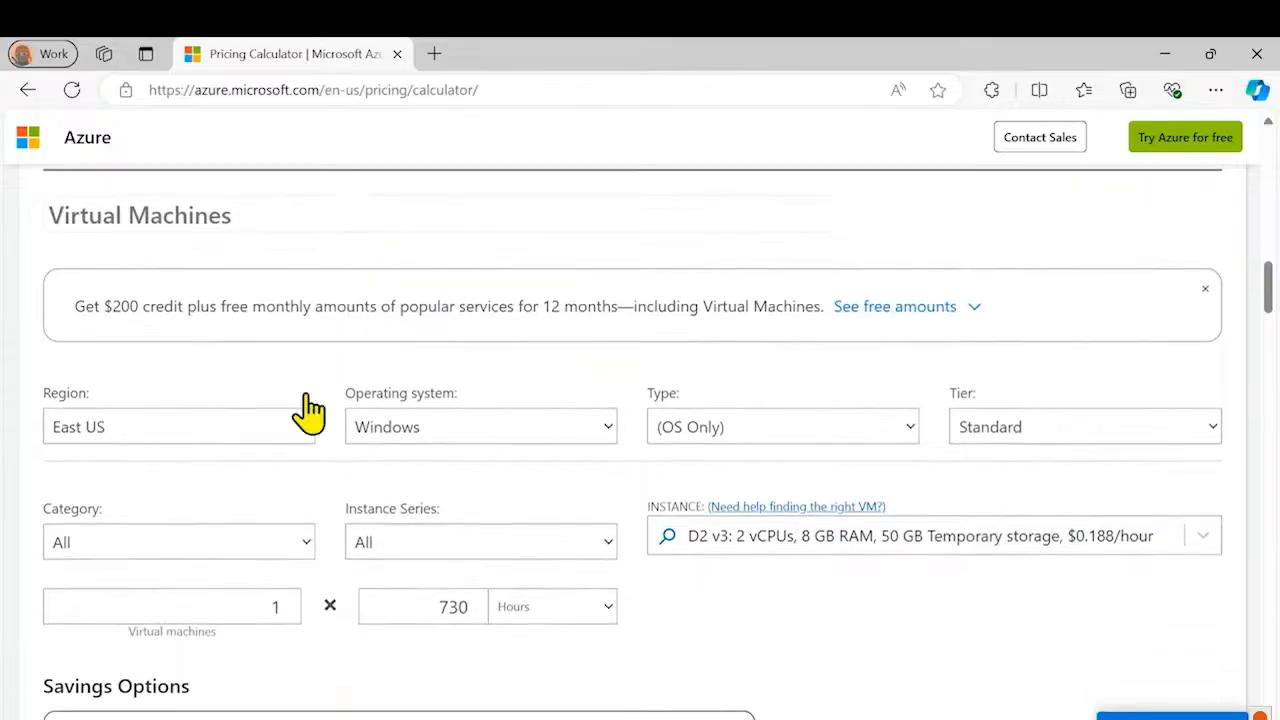
Examine the region, operating system and tier choices for the virtual machine without changing them
click(145, 440)
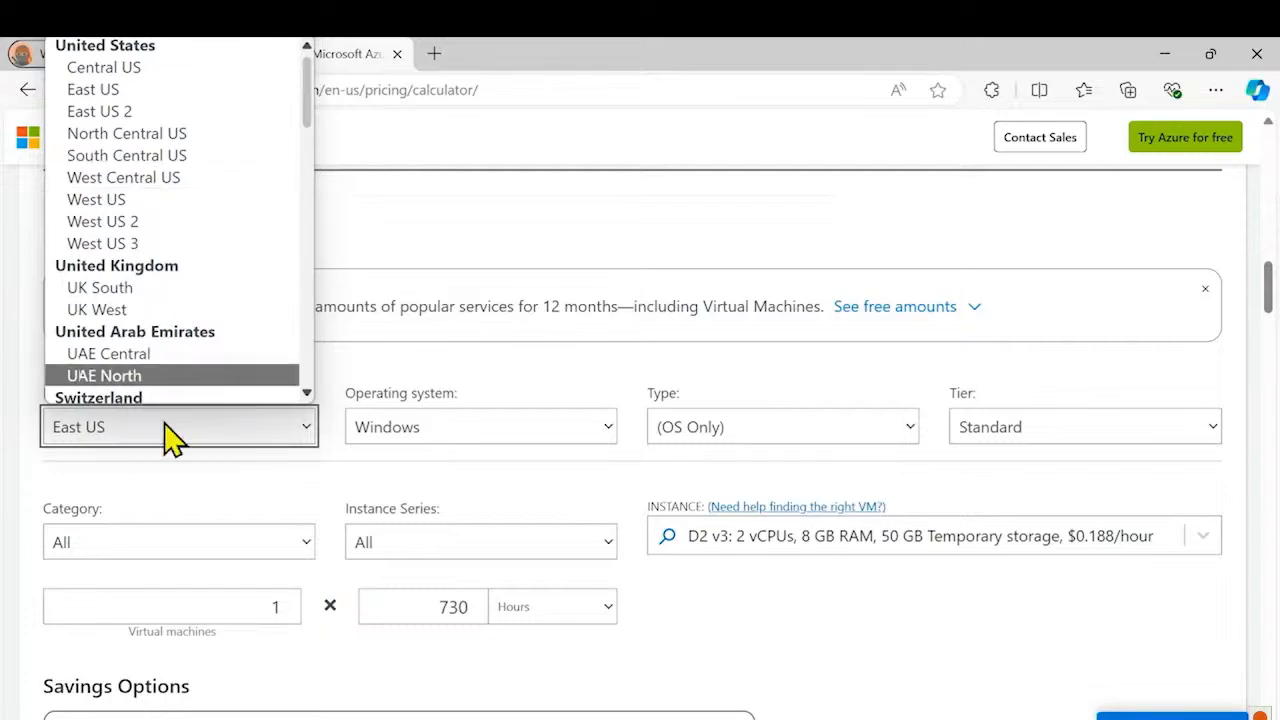
click(329, 490)
click(486, 440)
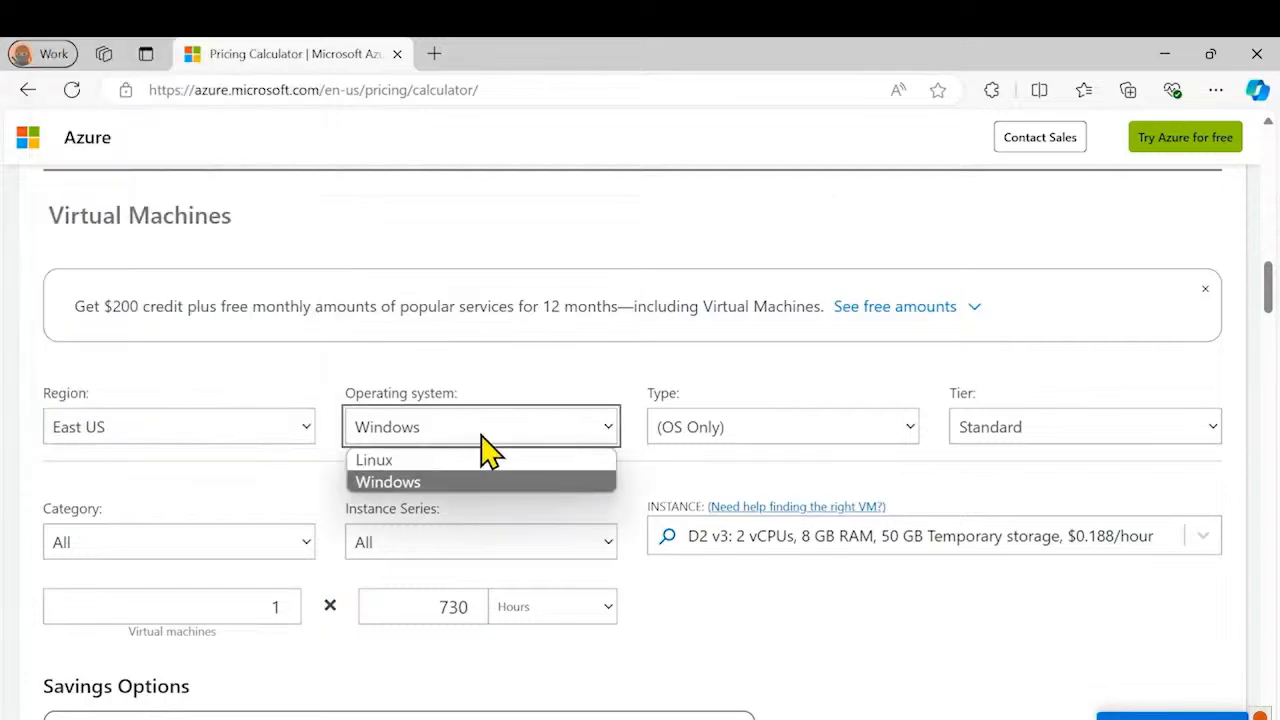
click(737, 405)
click(1015, 440)
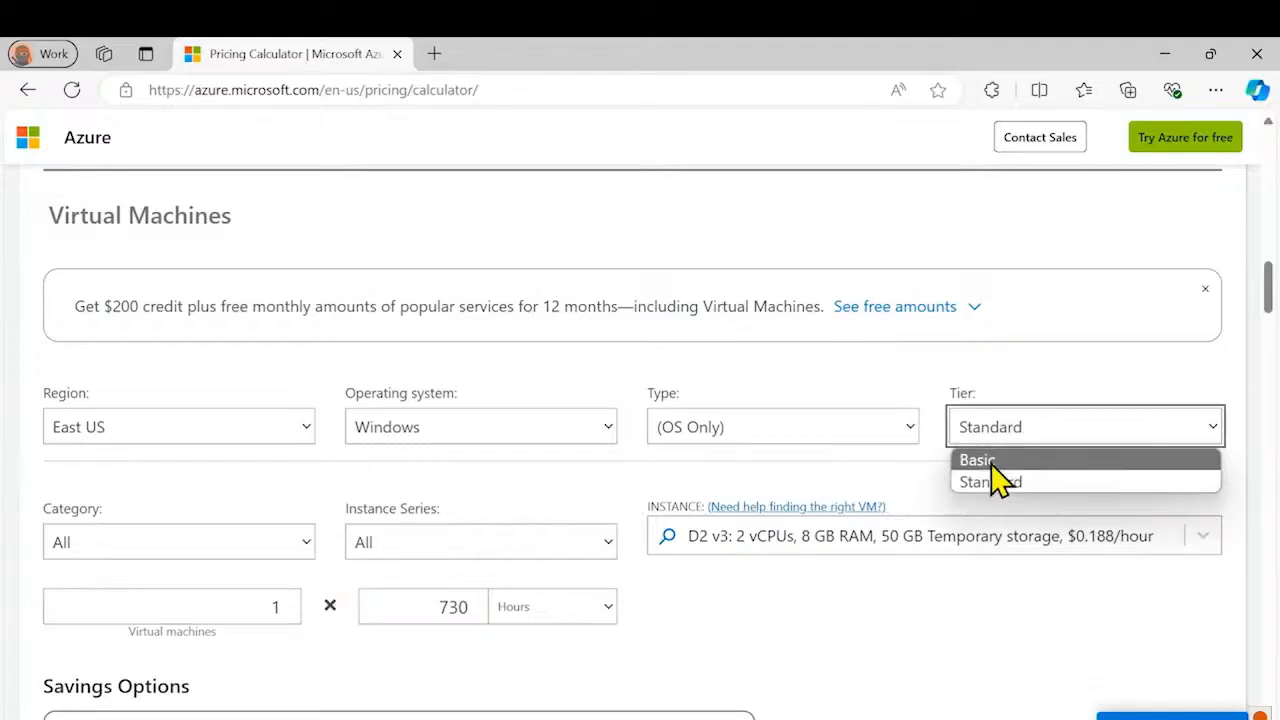
click(720, 372)
Browse the available virtual machine instances with their hourly prices and check the machine quantity, keeping the current selection
click(737, 551)
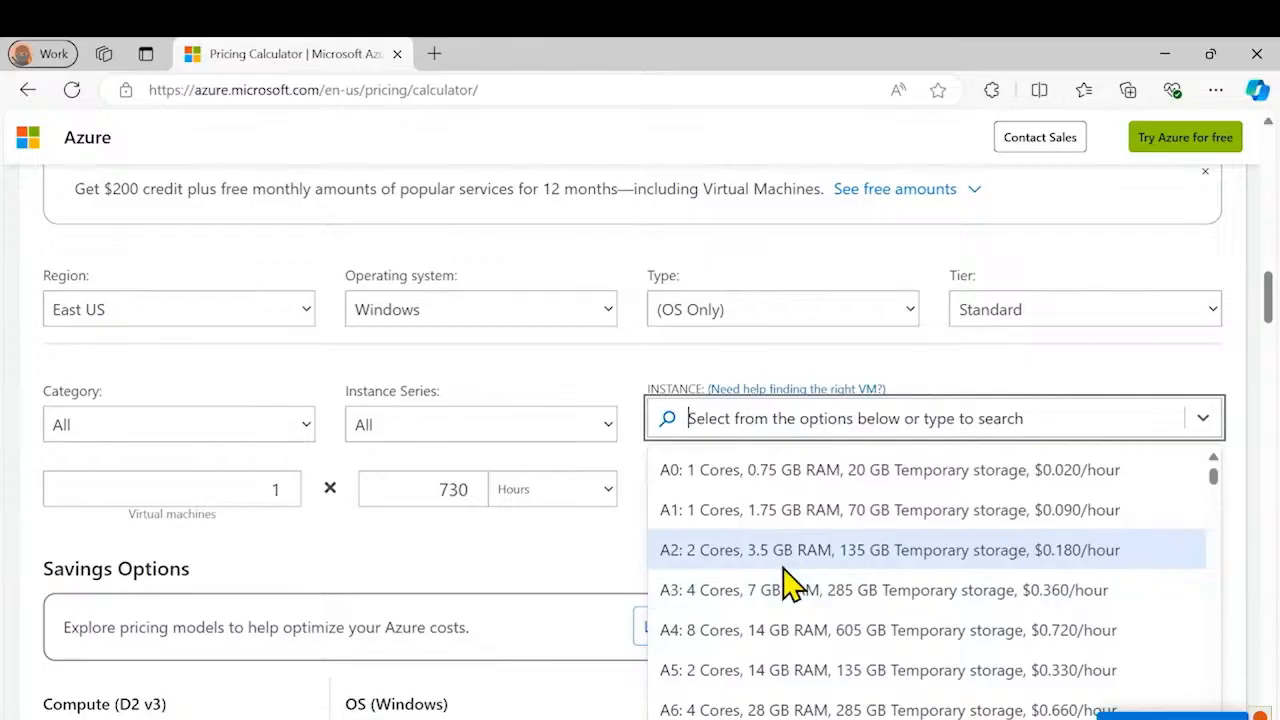
scroll(789, 580, down, 5)
scroll(789, 572, down, 8)
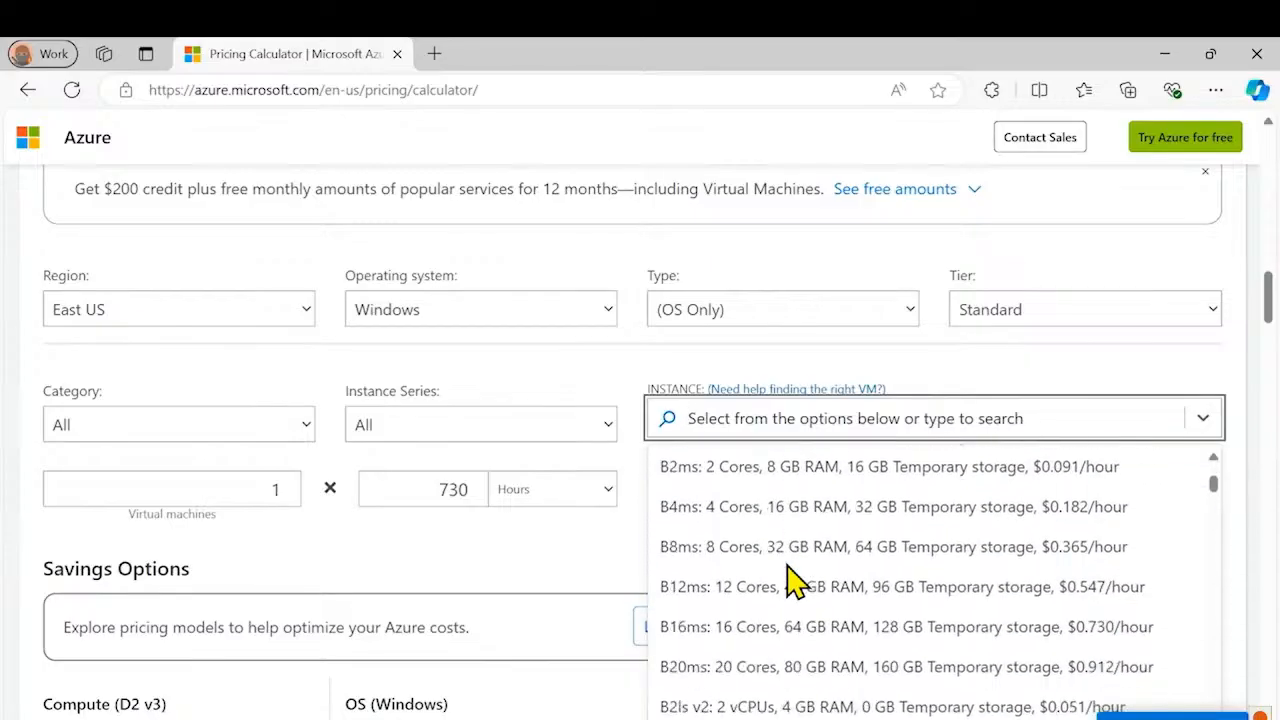
scroll(838, 505, down, 20)
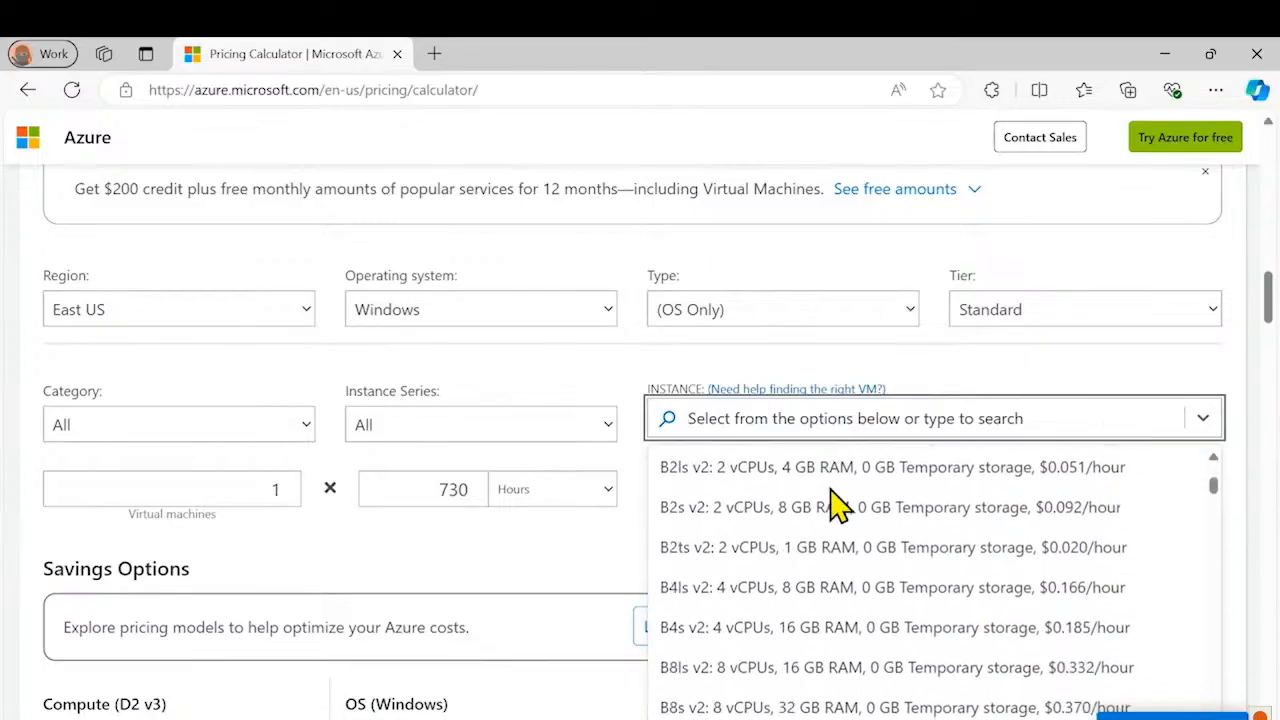
click(600, 543)
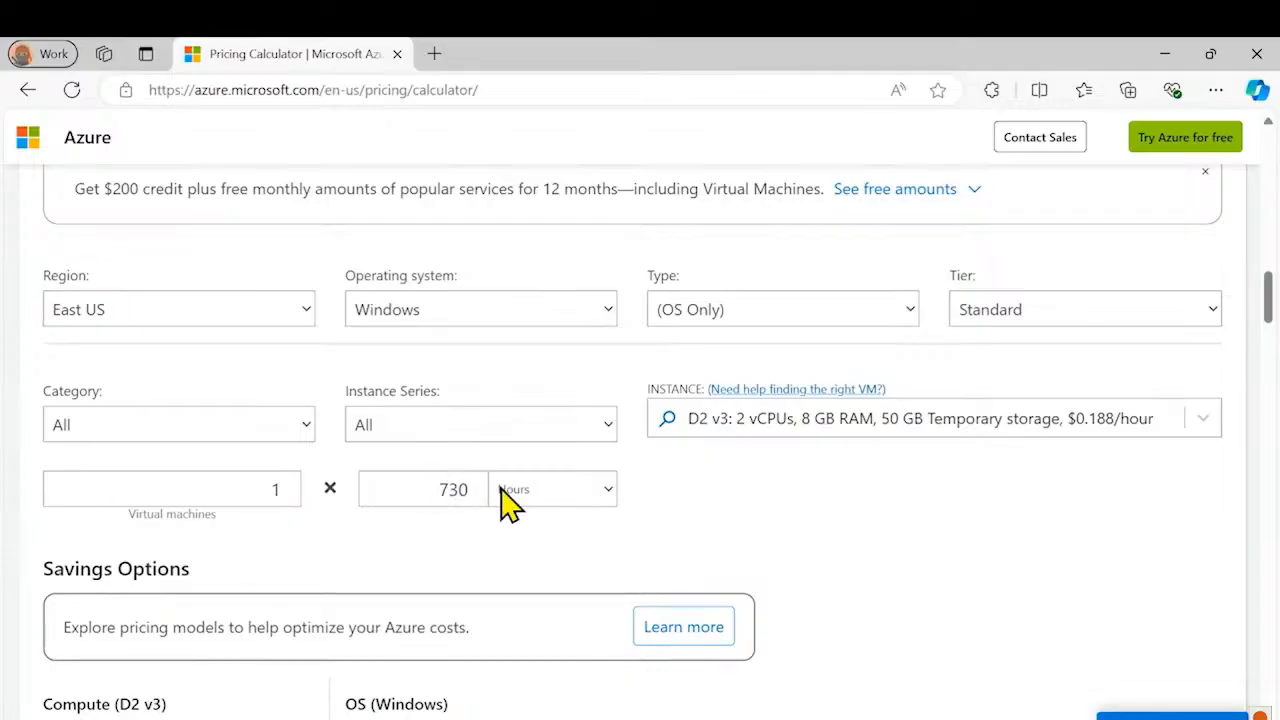
double_click(274, 490)
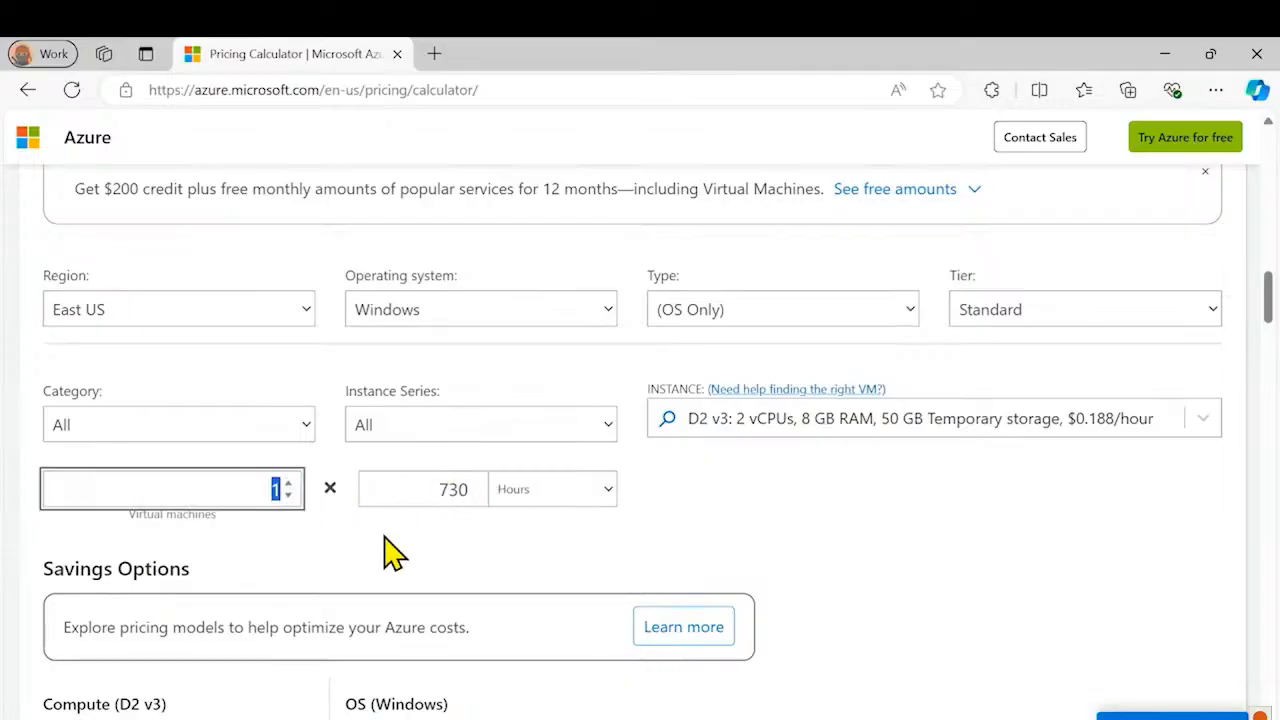
click(710, 505)
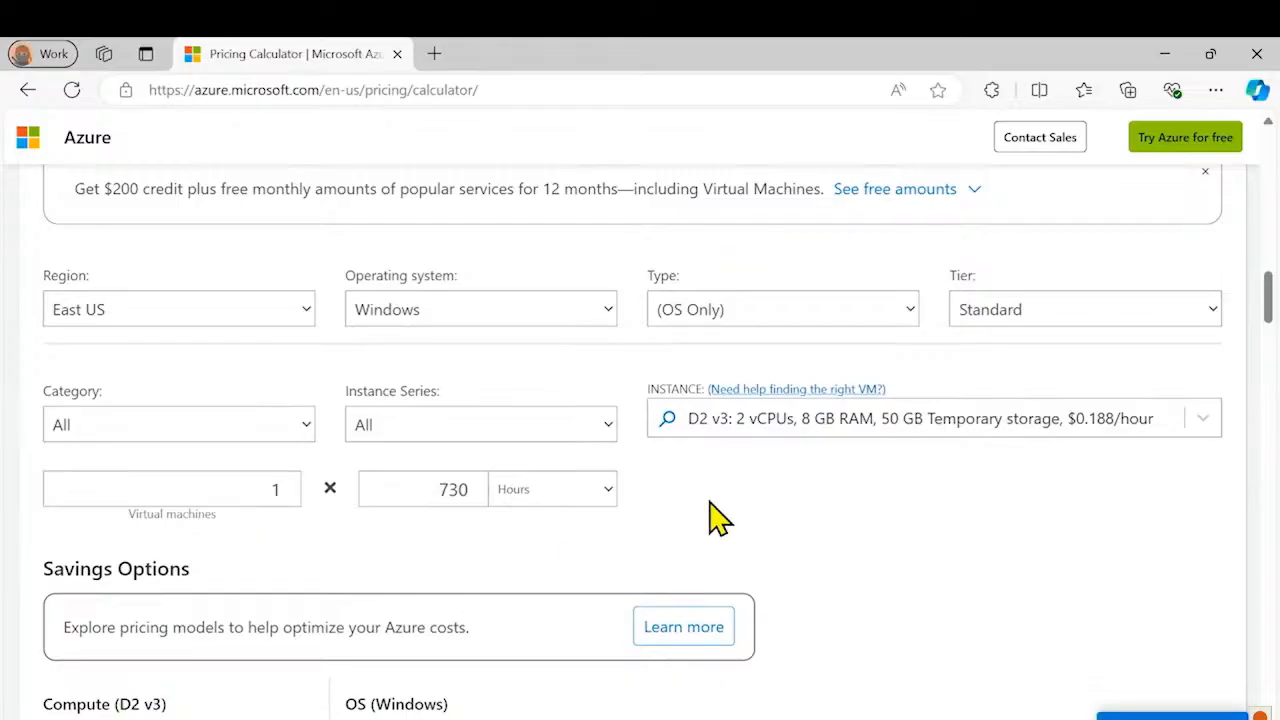
Check the virtual machine's average monthly cost and switch its compute pricing to the 1 year reserved option
scroll(810, 512, down, 2)
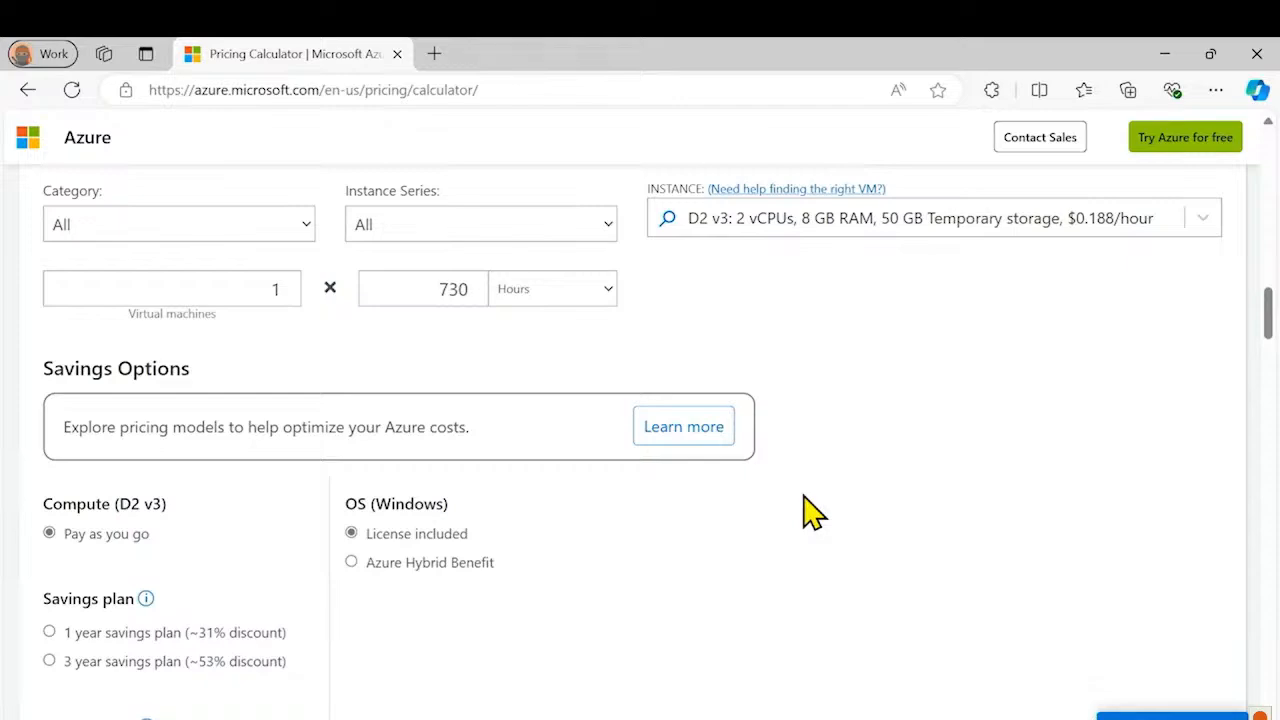
scroll(810, 512, down, 2)
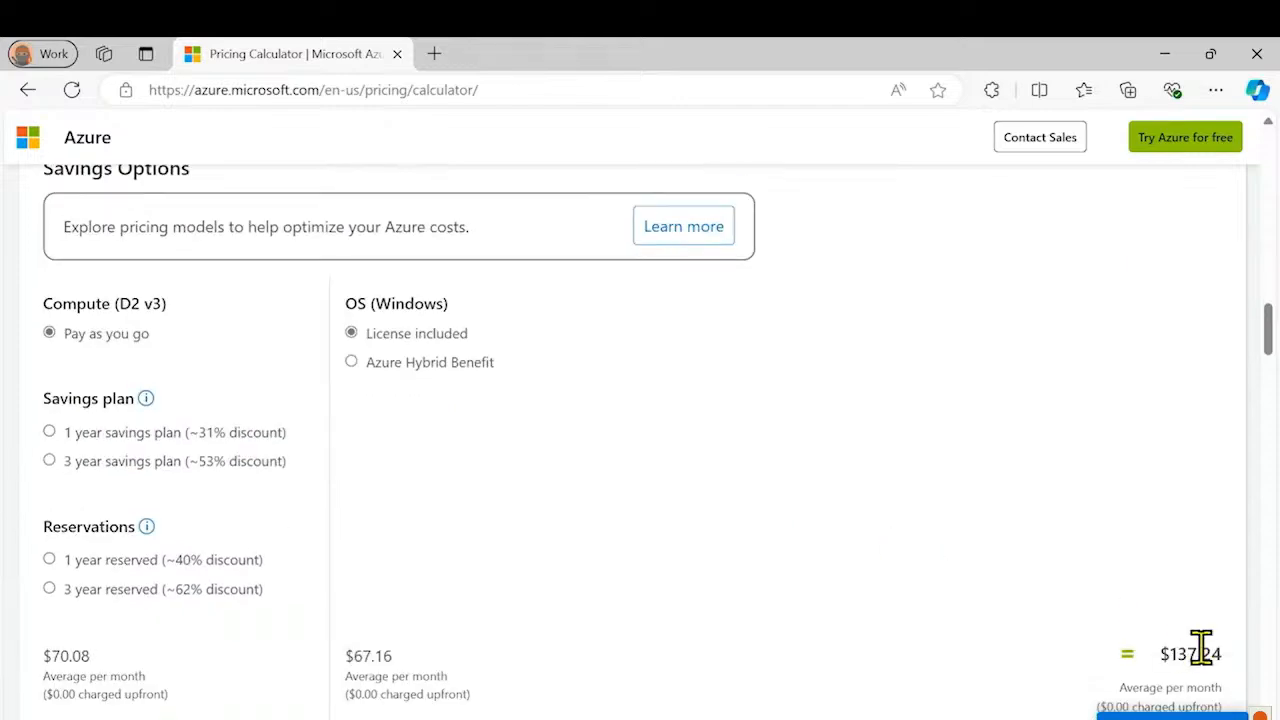
drag(1220, 654, 1156, 654)
click(671, 478)
click(50, 560)
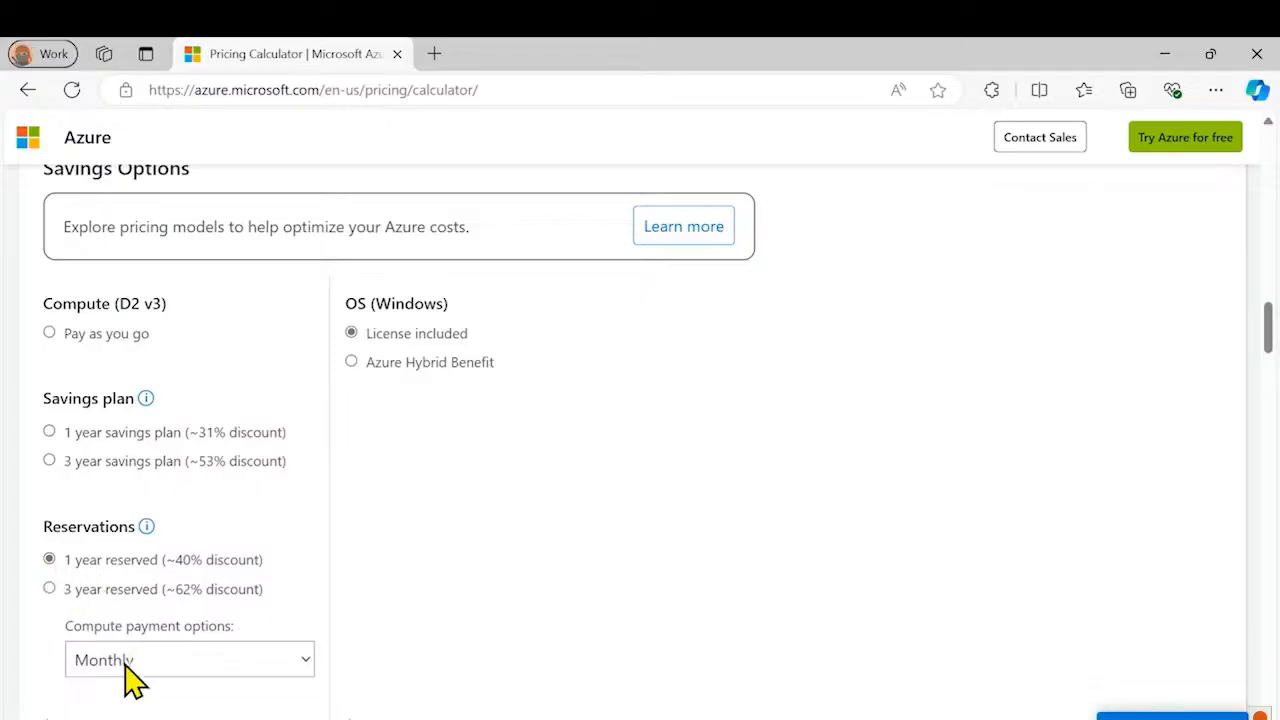
scroll(715, 625, down, 1)
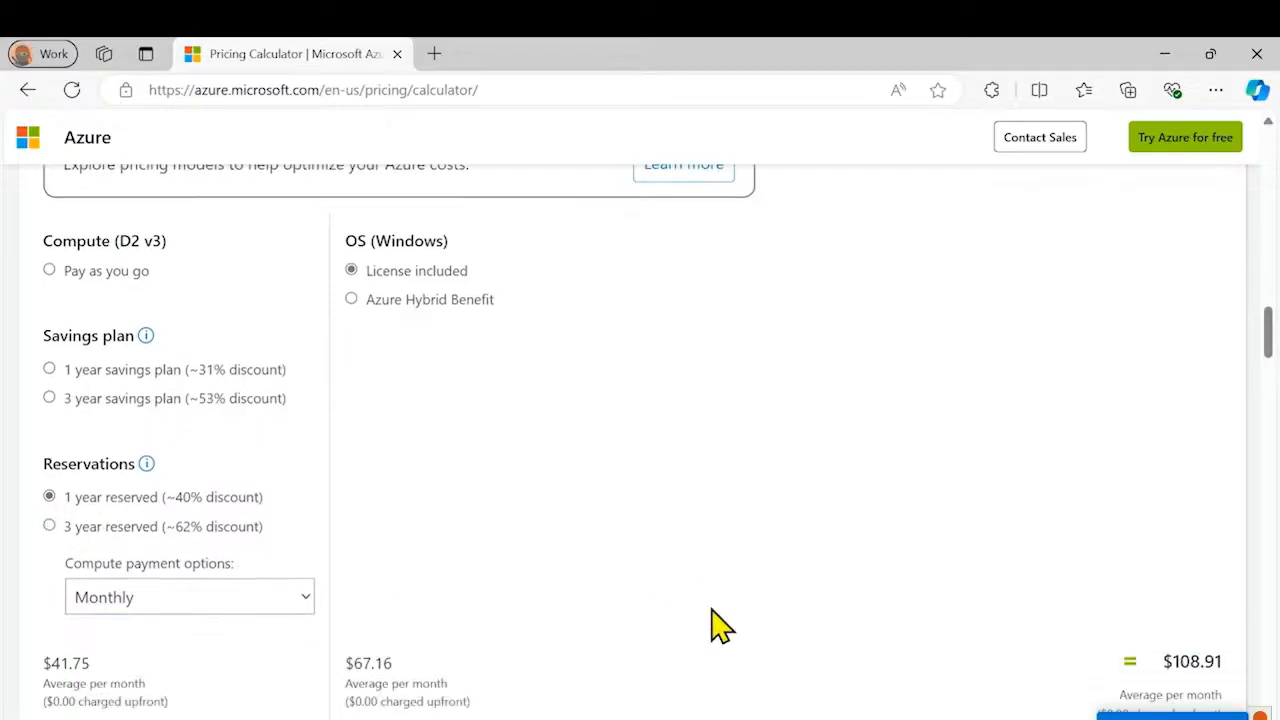
scroll(715, 625, down, 1)
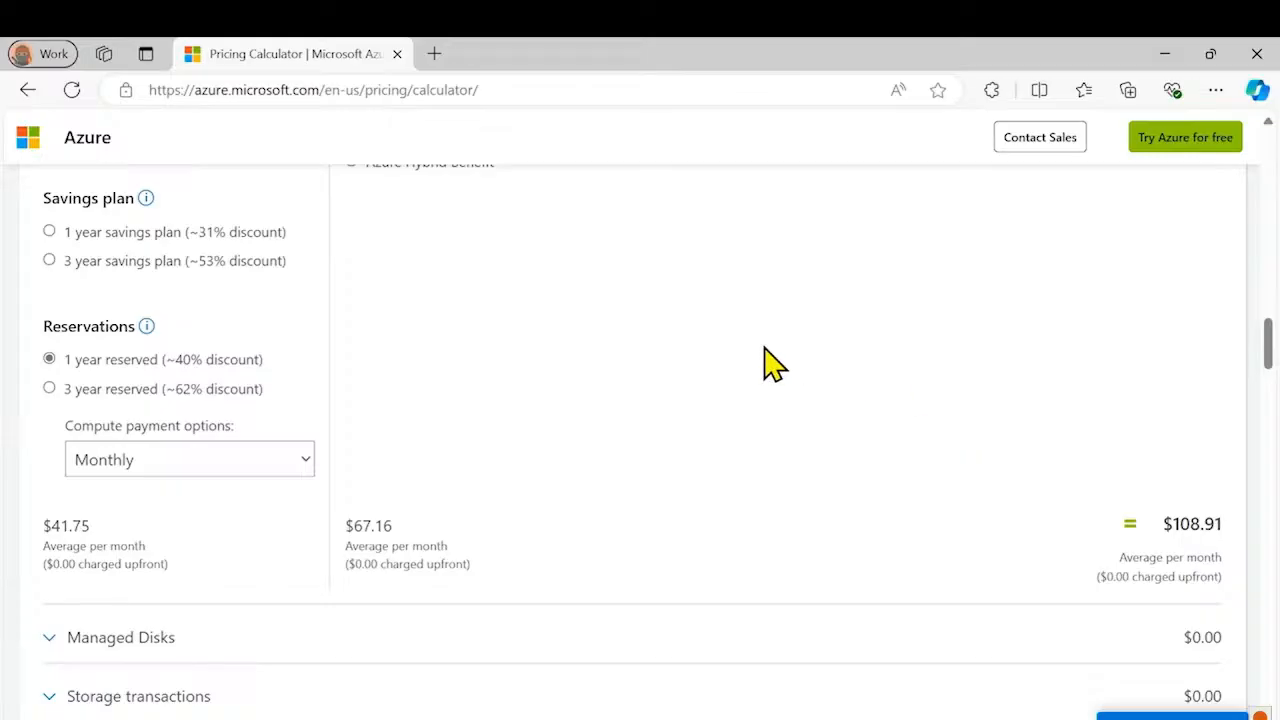
Set the Storage Accounts estimate's type to Data Lake Storage Gen2 and its redundancy to GRS
scroll(677, 363, down, 3)
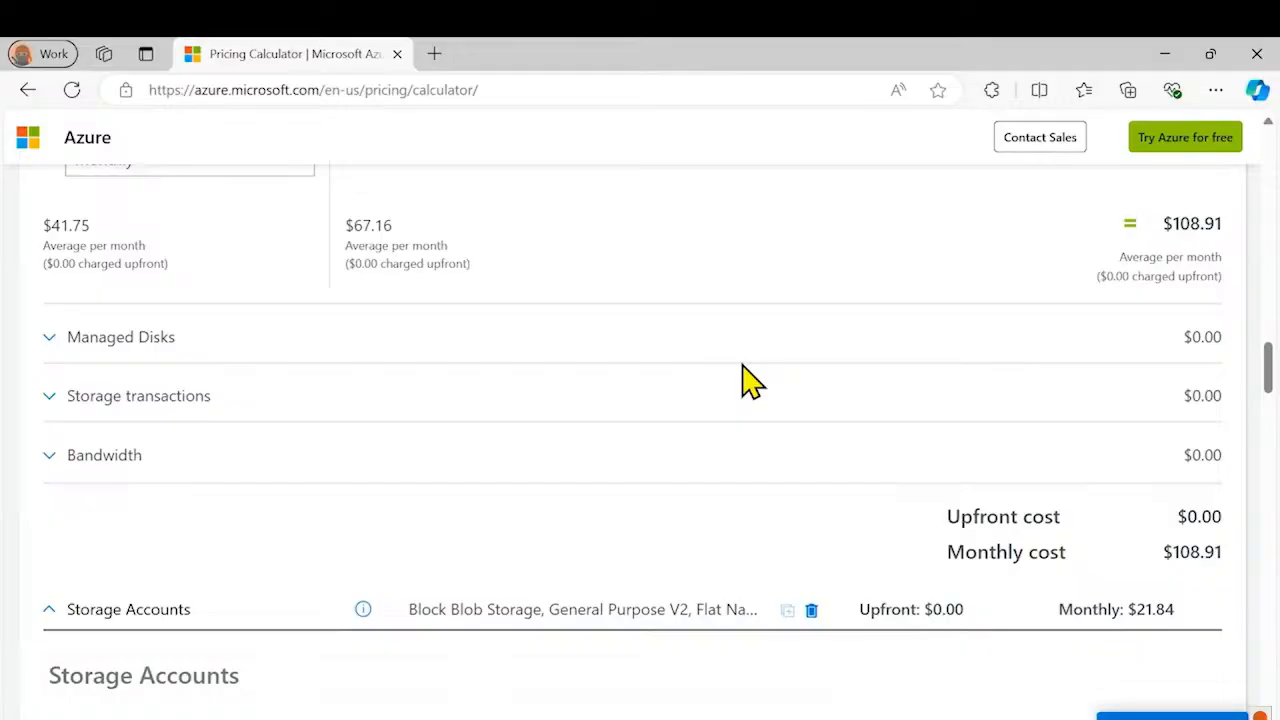
scroll(752, 382, down, 2)
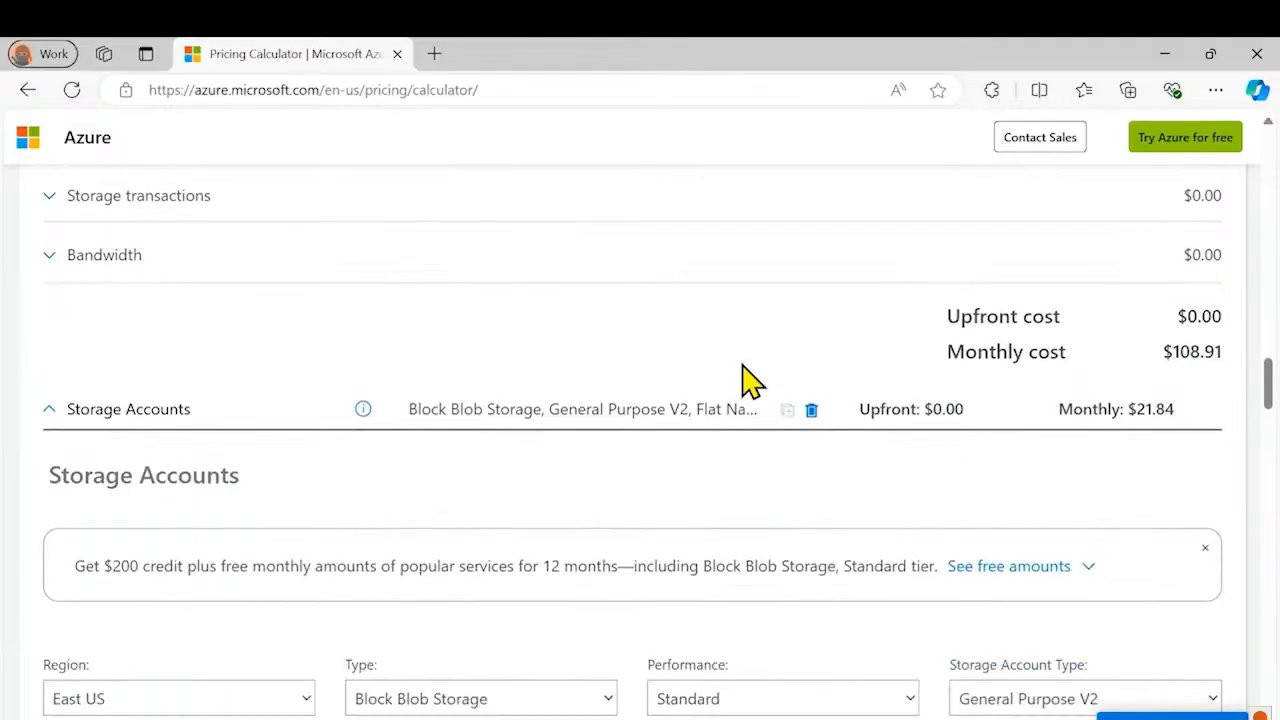
scroll(752, 382, down, 3)
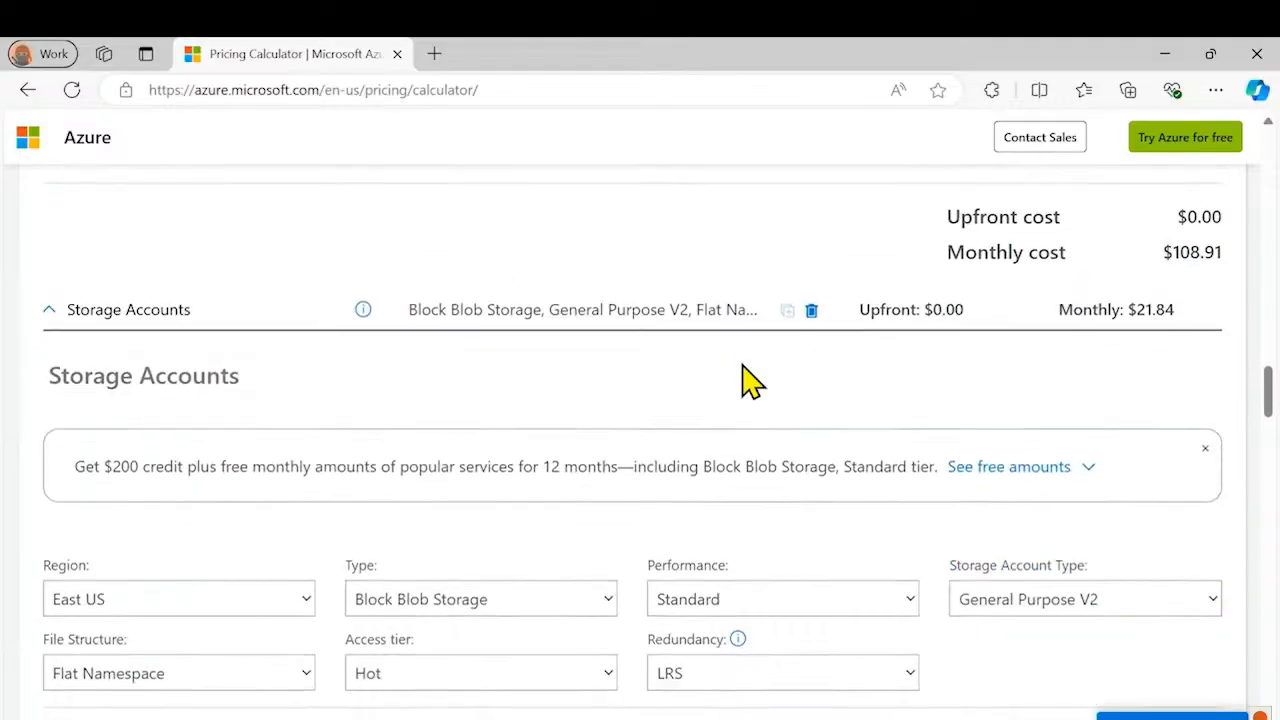
scroll(745, 380, up, 1)
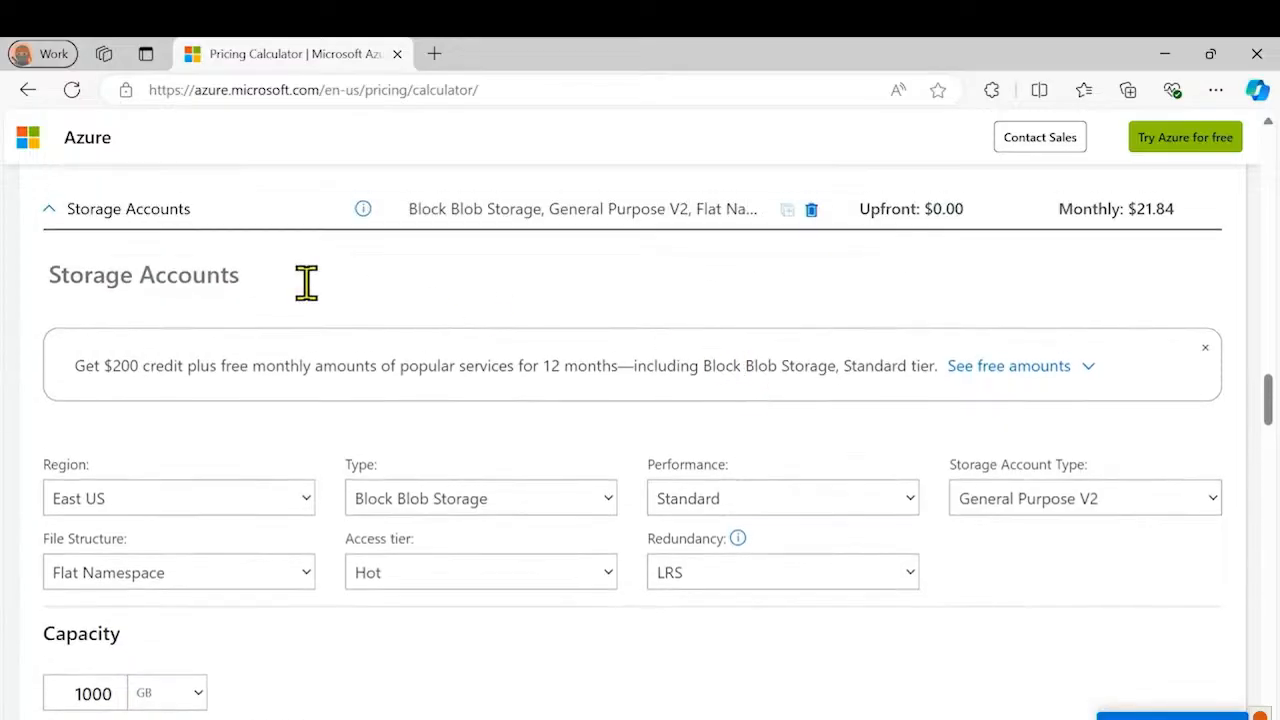
click(49, 276)
click(388, 505)
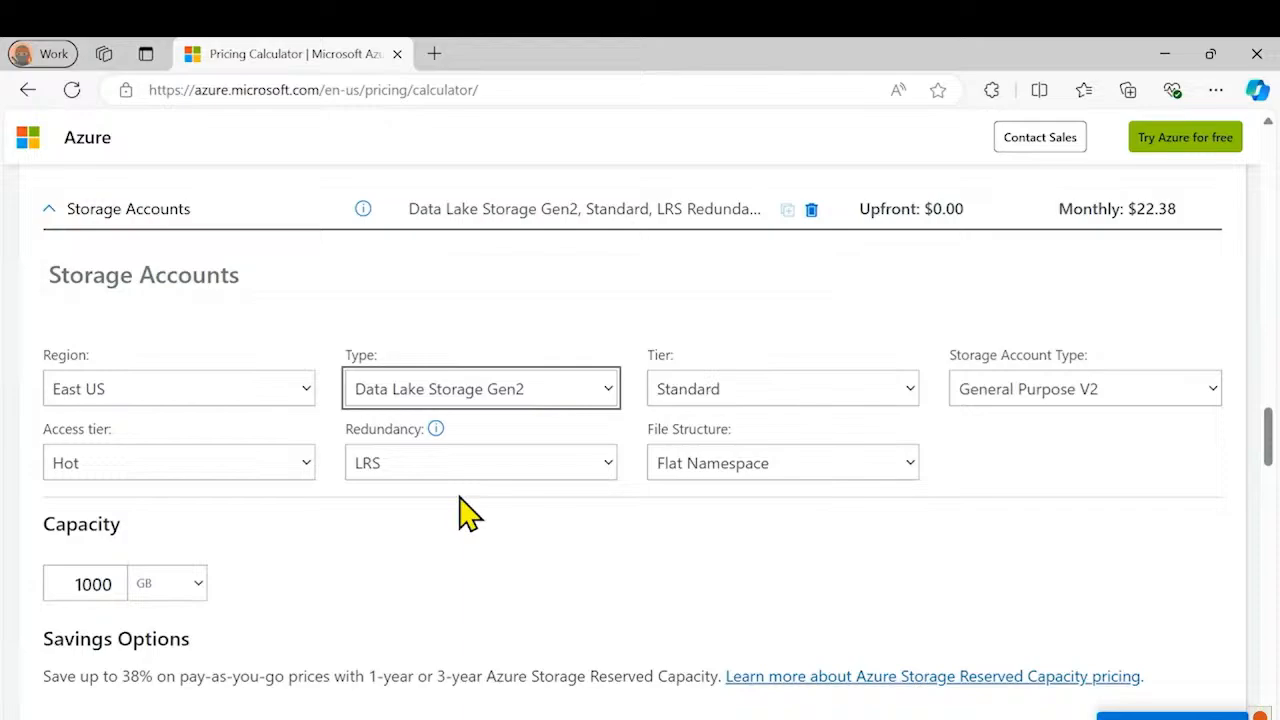
click(531, 467)
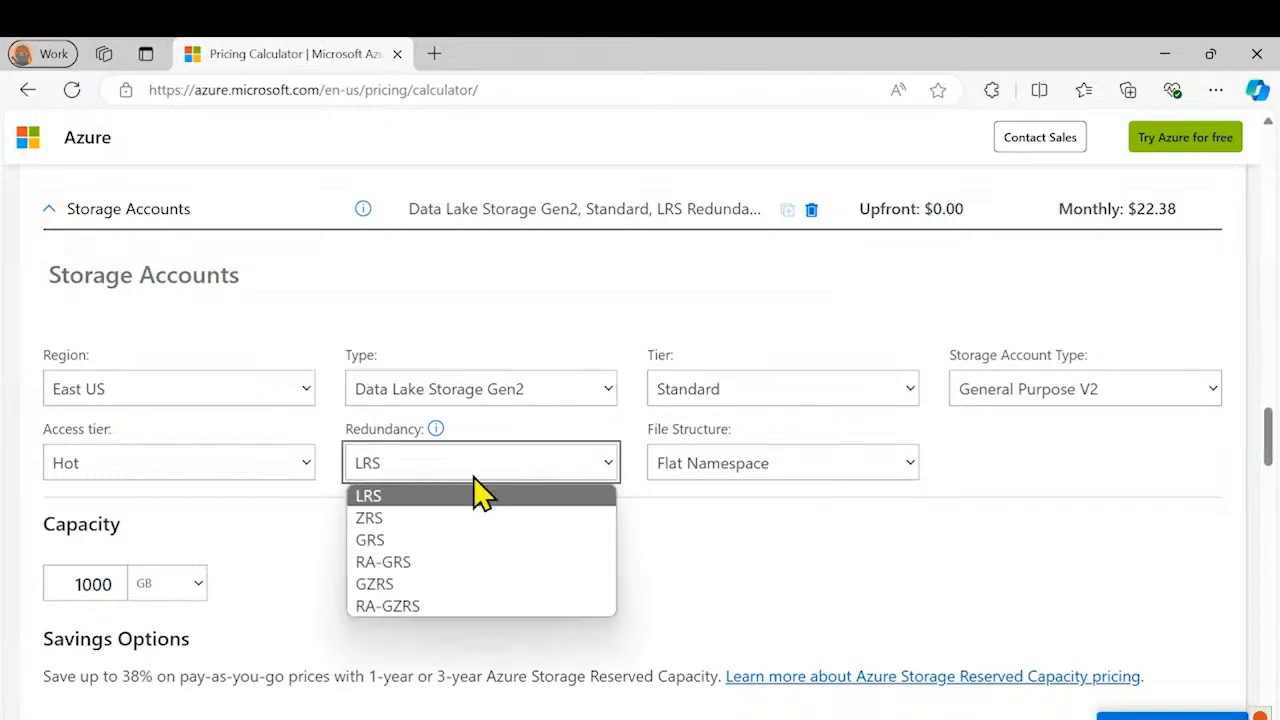
click(372, 540)
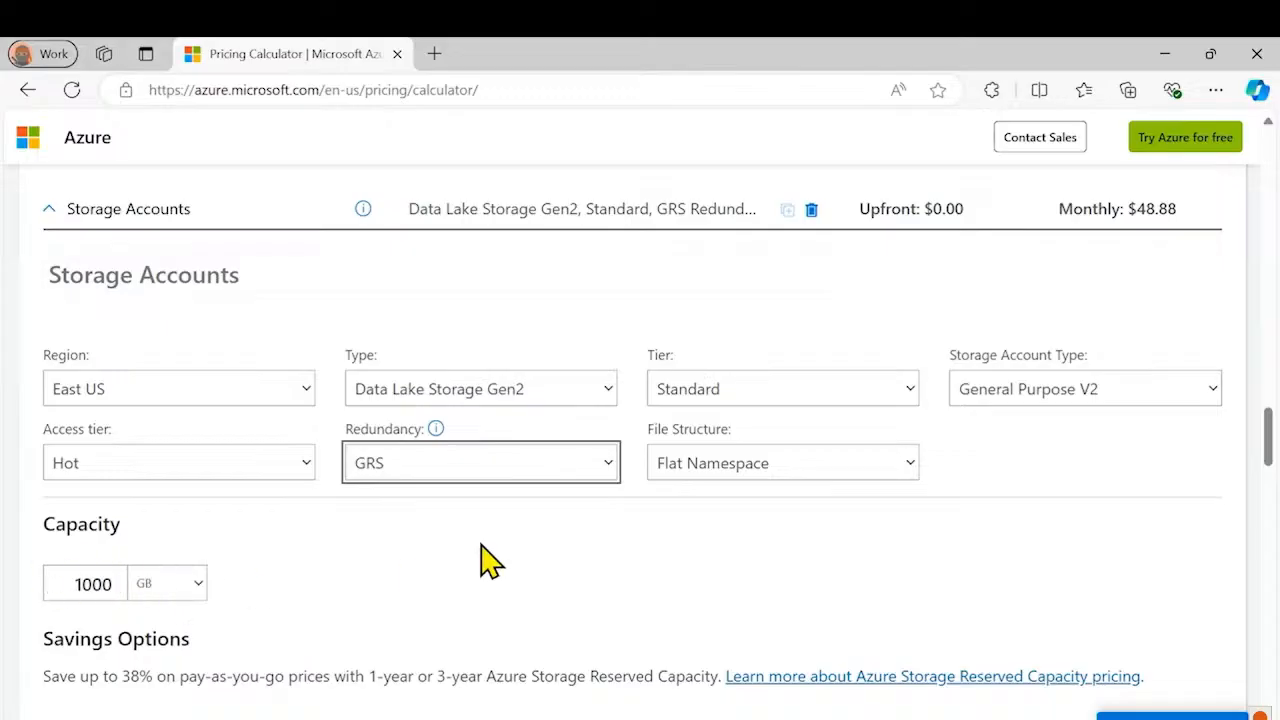
Review the storage account's capacity, savings options and monthly cost breakdown down to the support section
scroll(480, 560, down, 2)
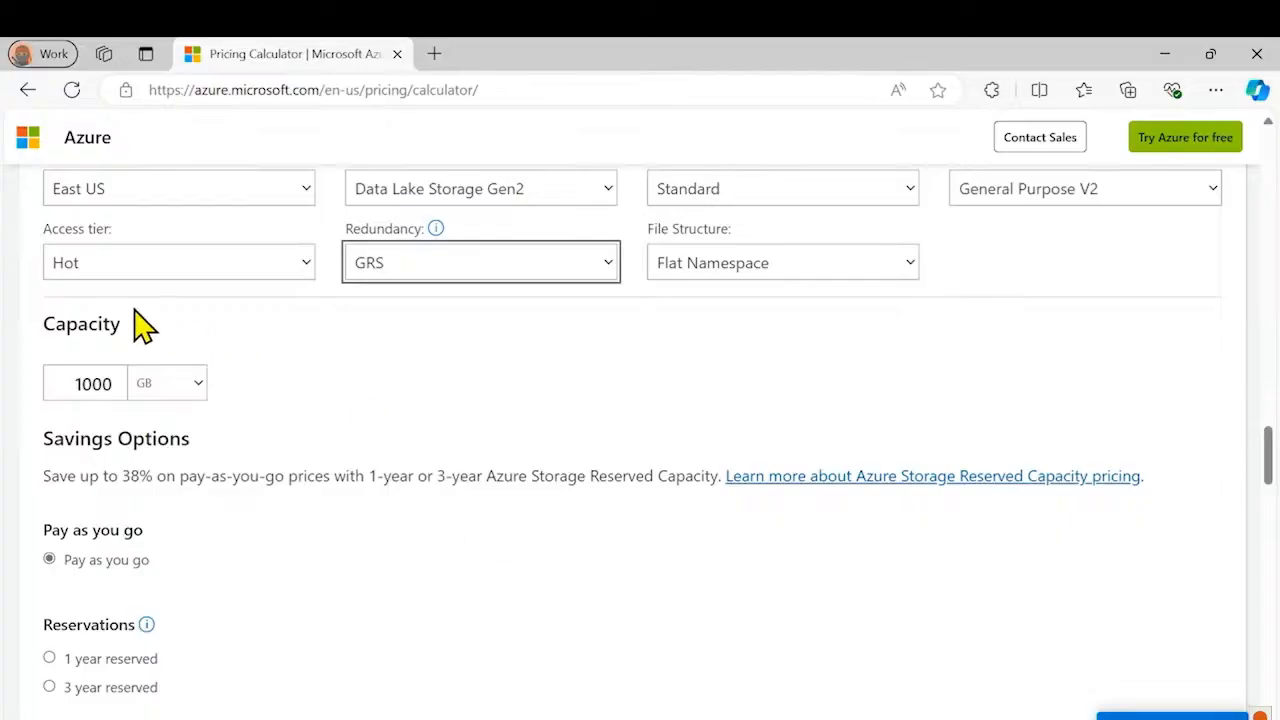
scroll(485, 520, down, 2)
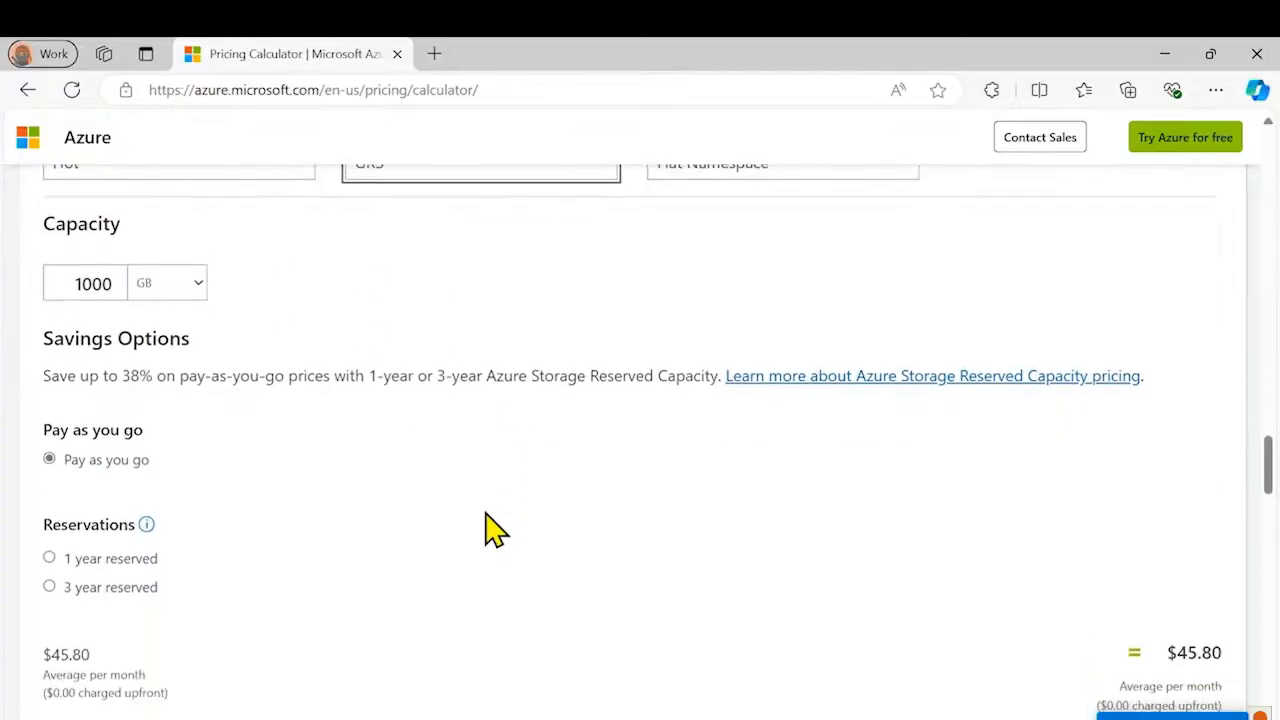
scroll(485, 530, down, 1)
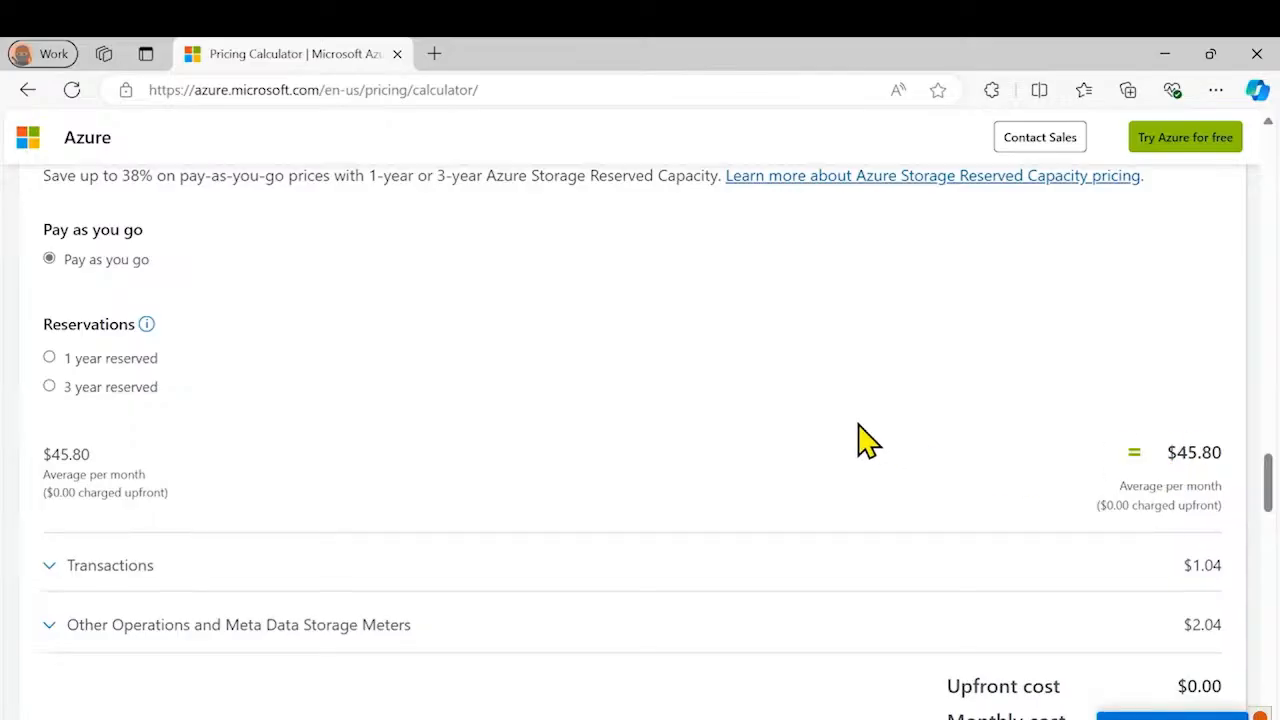
scroll(865, 440, down, 2)
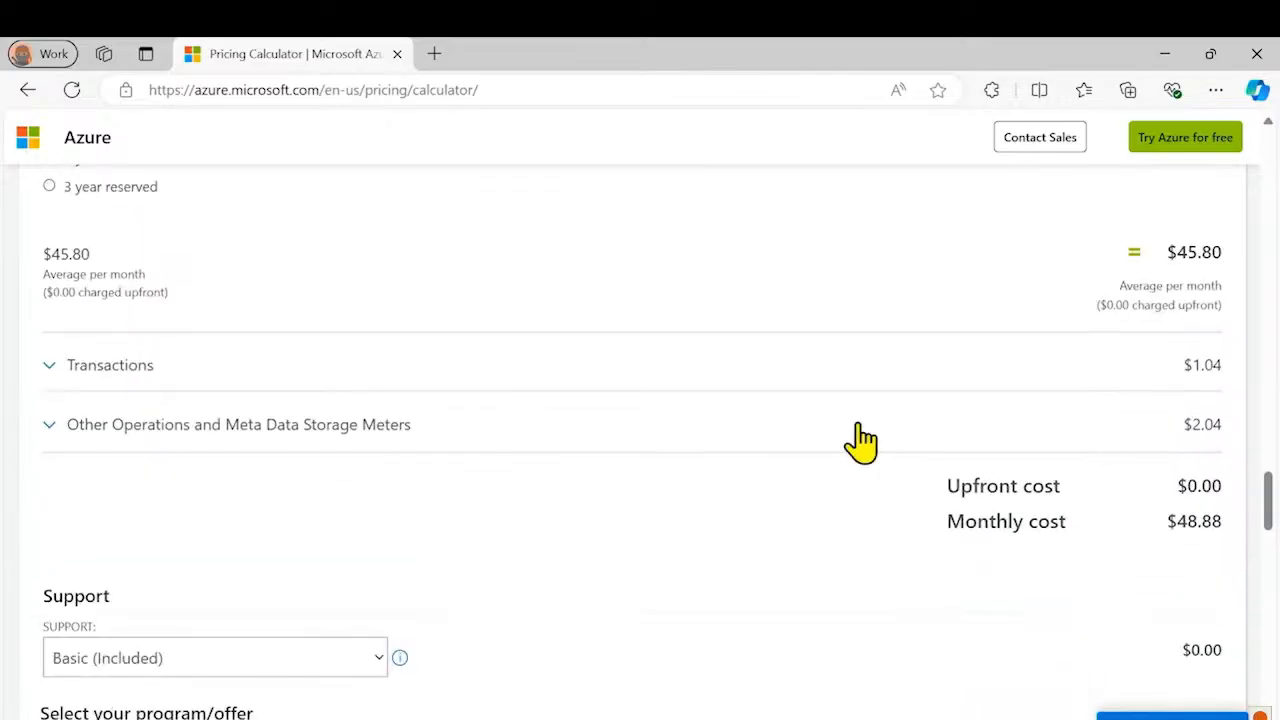
Review the estimate's total upfront and monthly cost and its export options, then return to the product list
scroll(861, 440, down, 3)
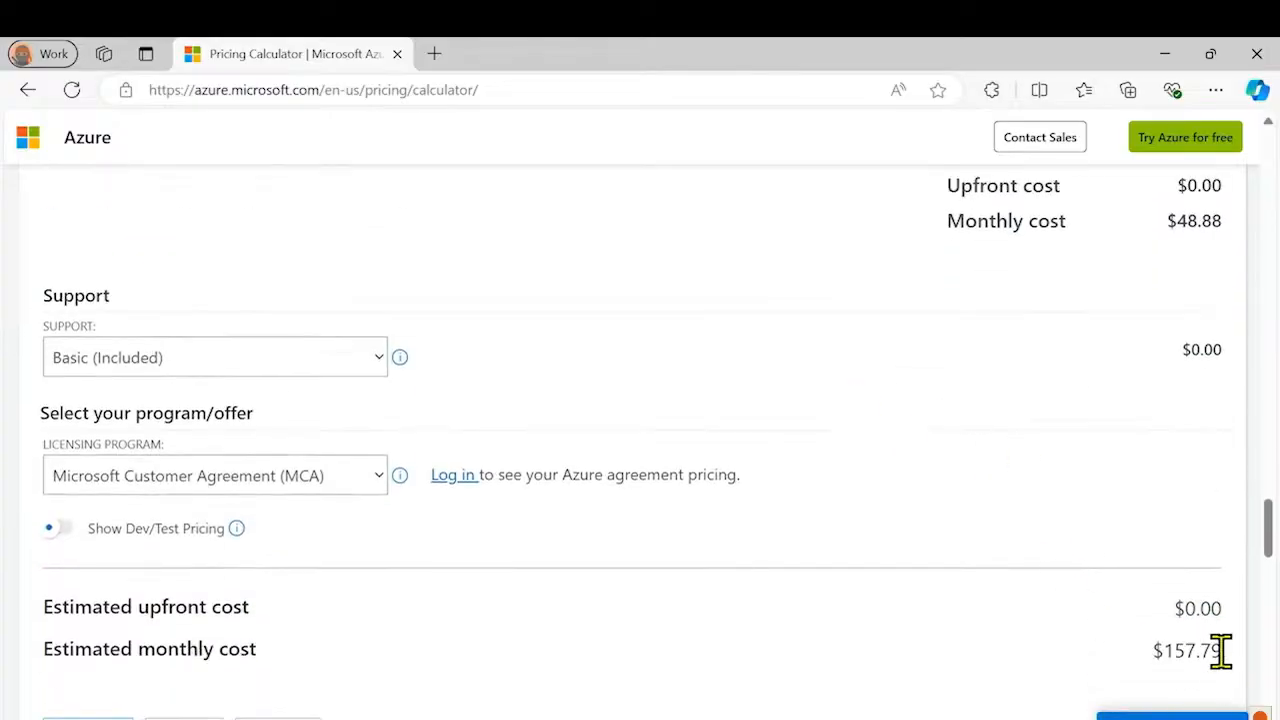
drag(1223, 651, 1165, 650)
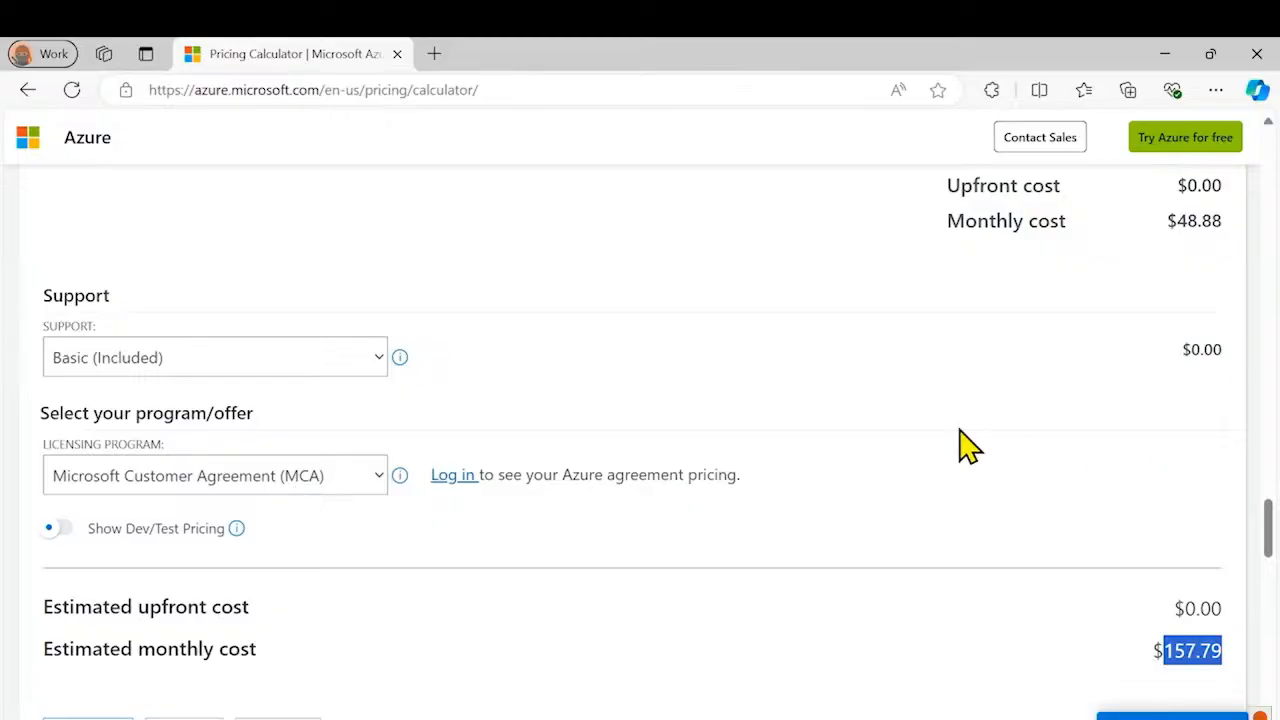
scroll(932, 450, down, 2)
scroll(930, 450, down, 1)
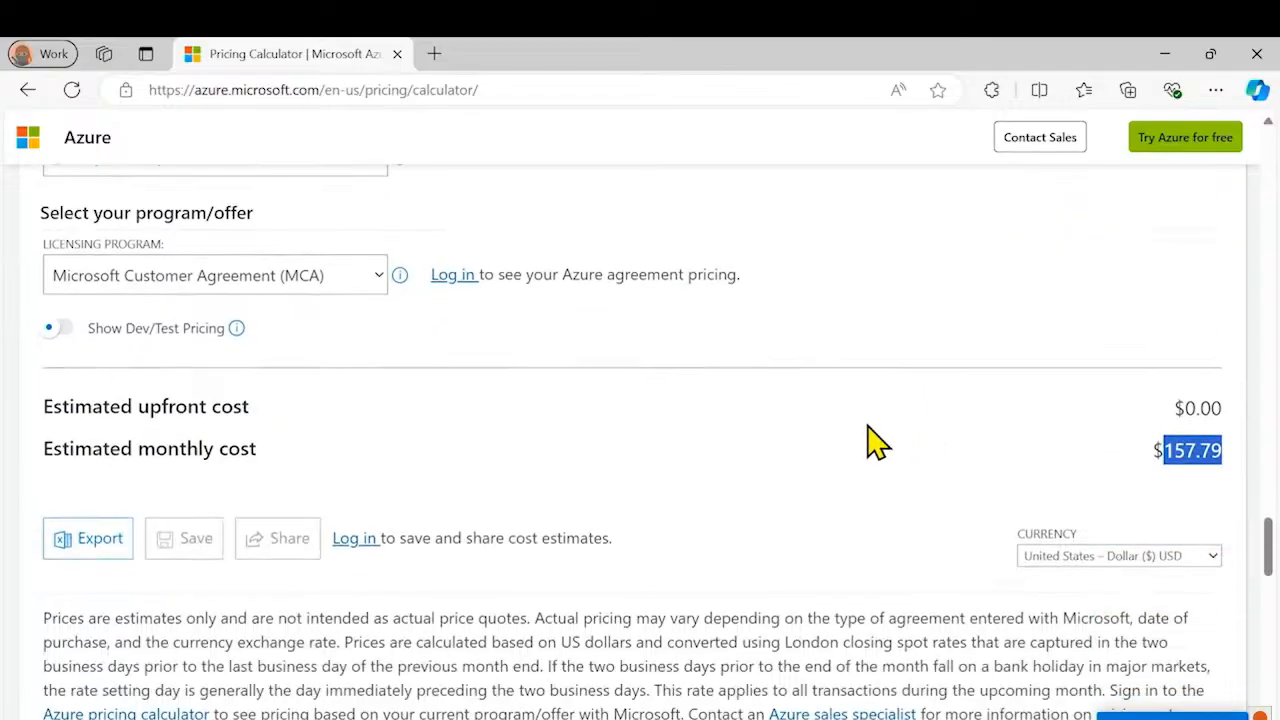
scroll(868, 441, up, 15)
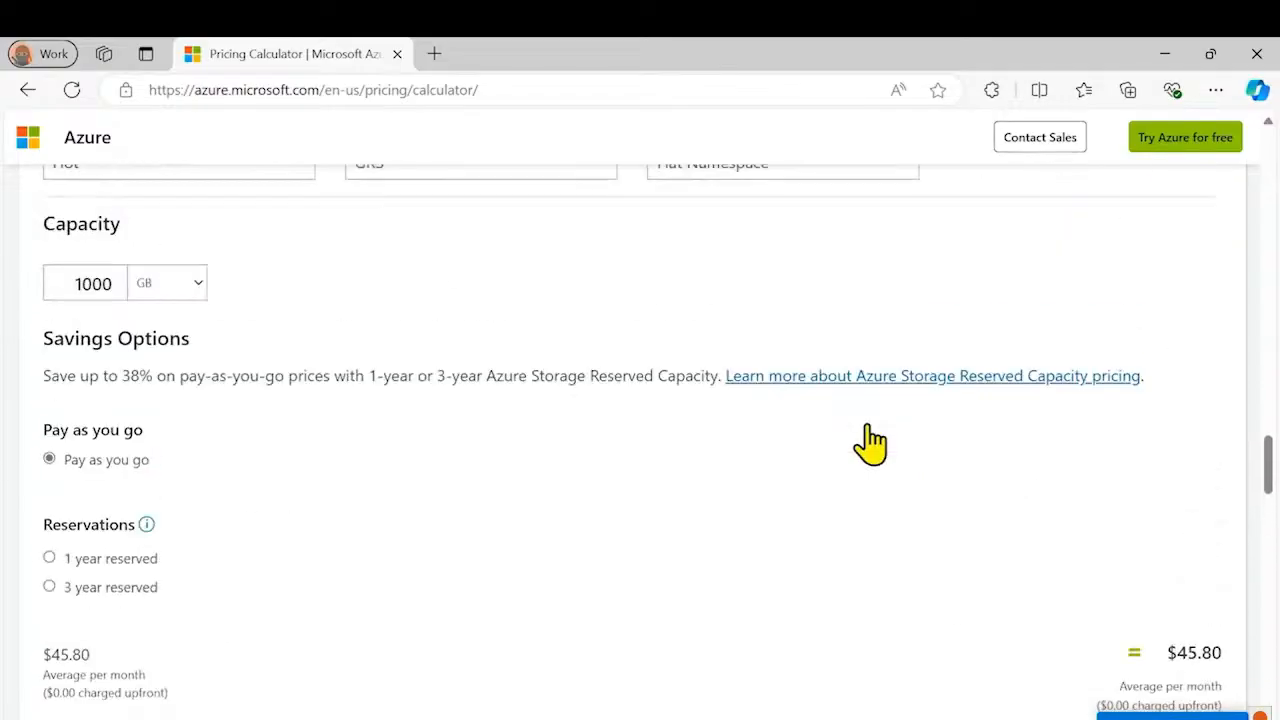
scroll(868, 441, up, 20)
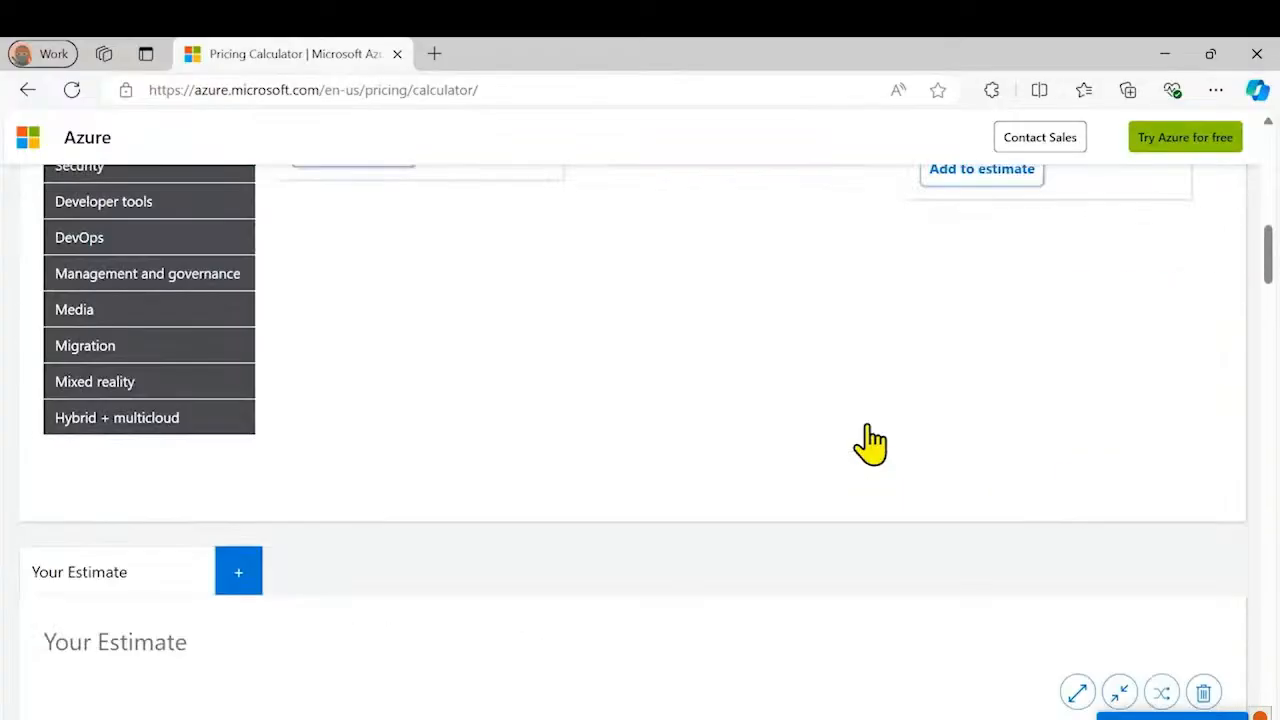
scroll(868, 441, up, 5)
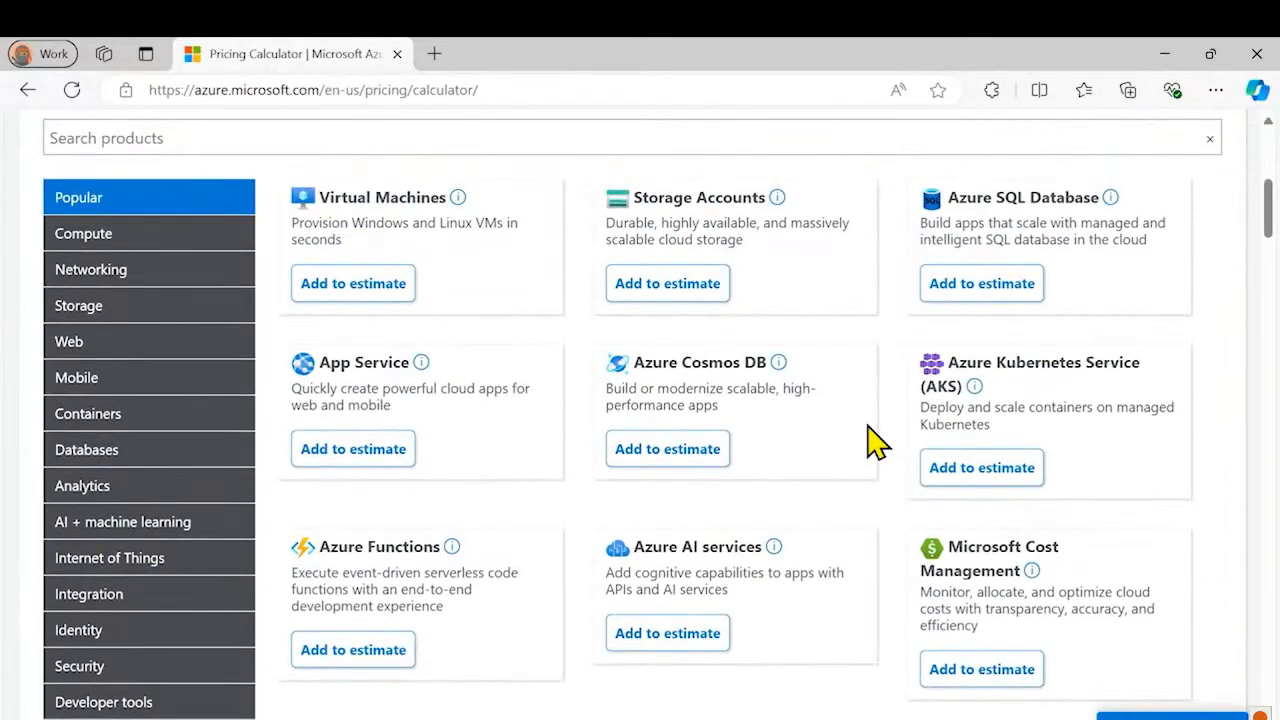
scroll(876, 441, up, 1)
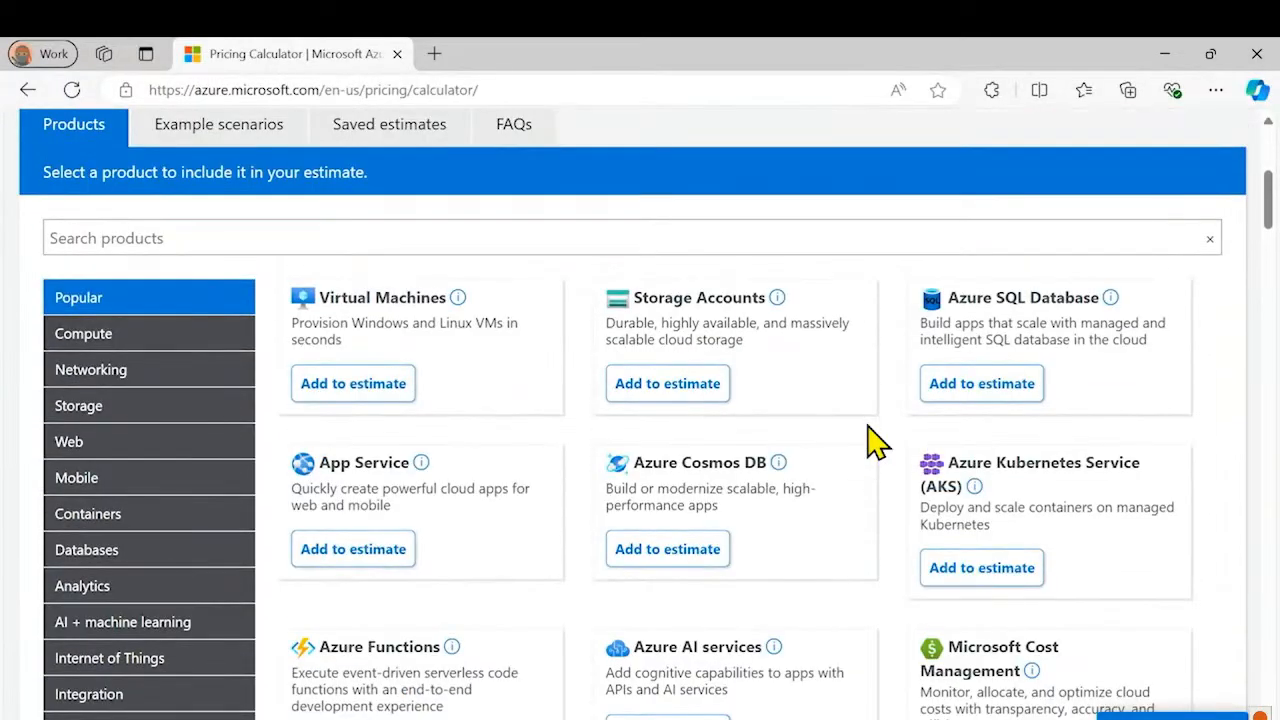
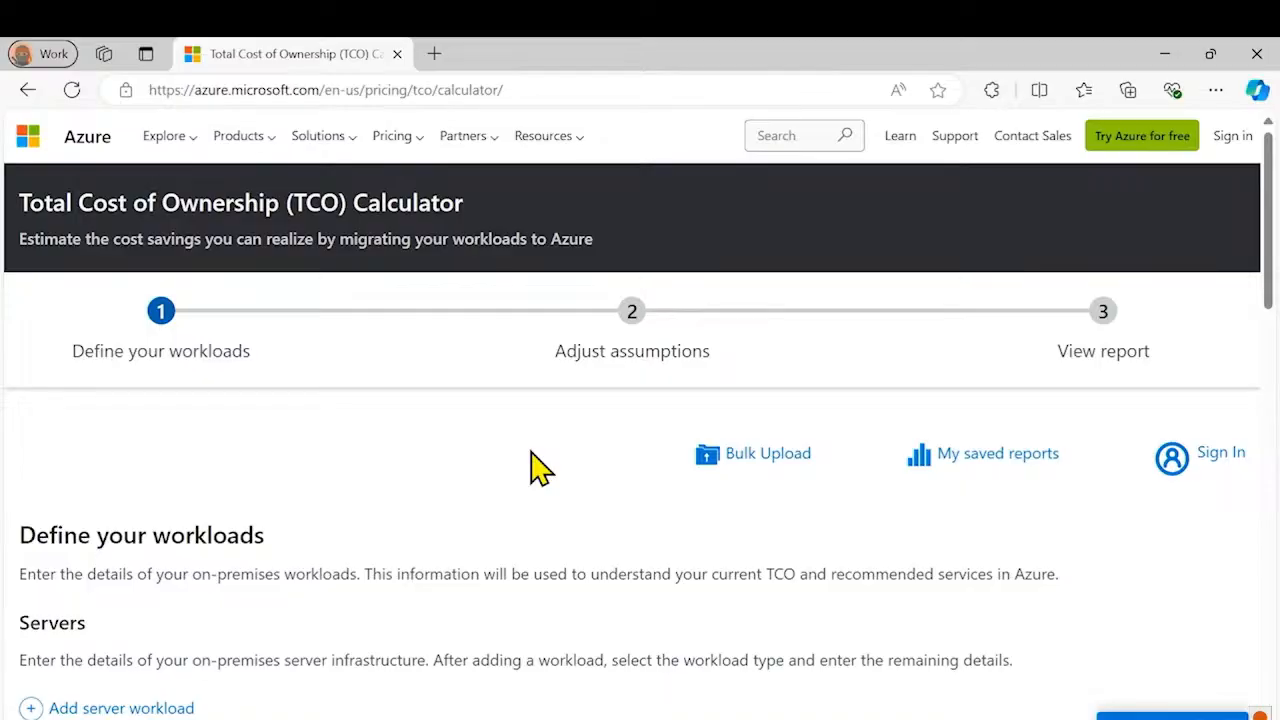
Read the on-premises workload instructions in the Total Cost of Ownership calculator and add a server workload
scroll(530, 465, down, 3)
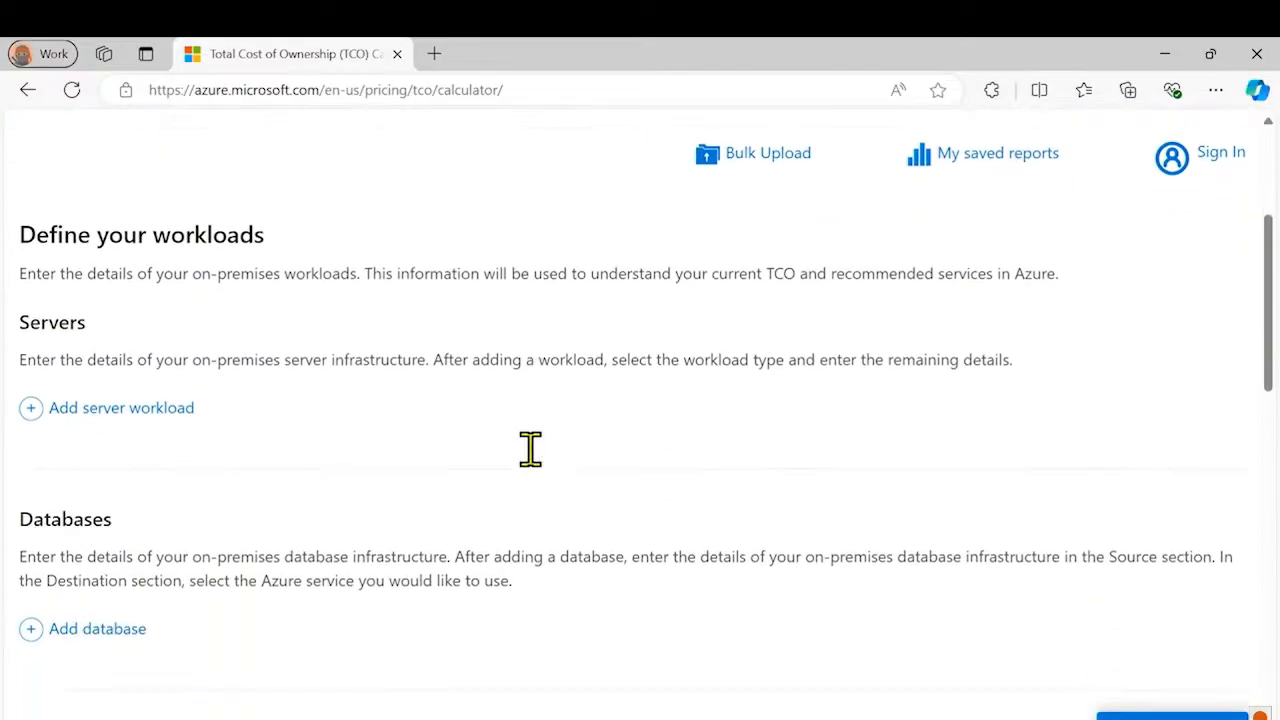
scroll(530, 449, up, 2)
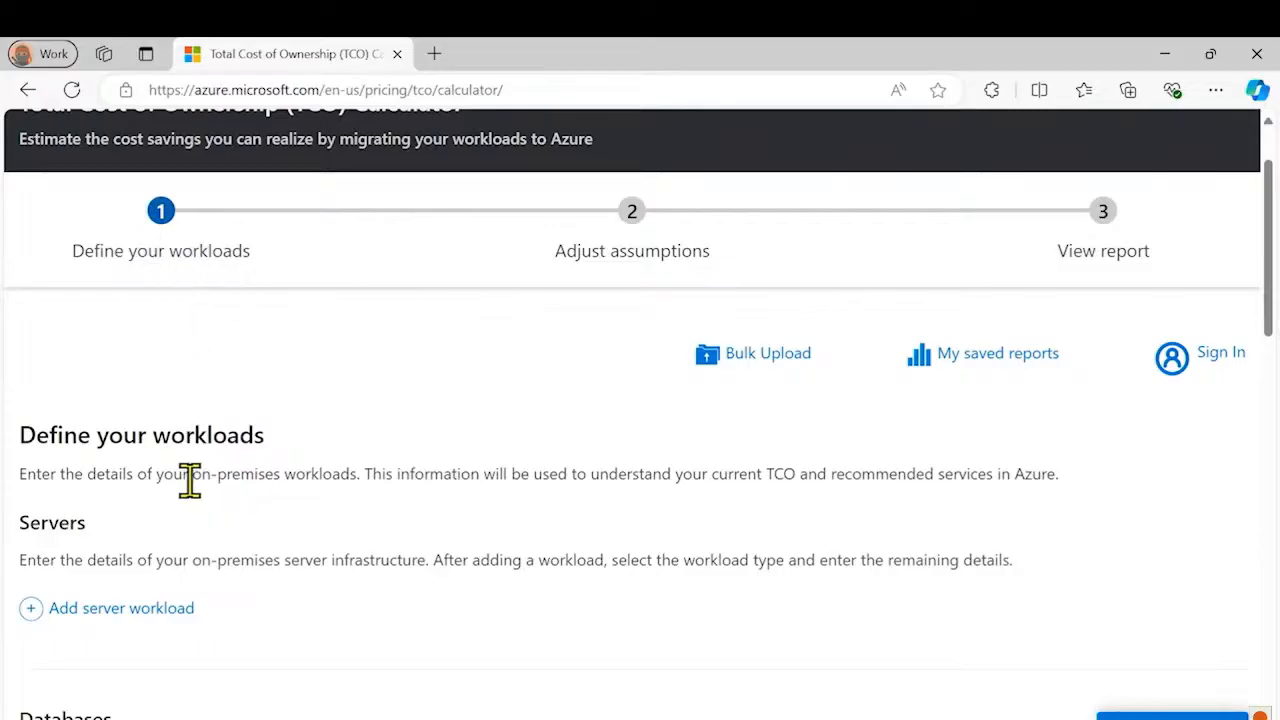
drag(189, 480, 361, 482)
scroll(550, 528, down, 1)
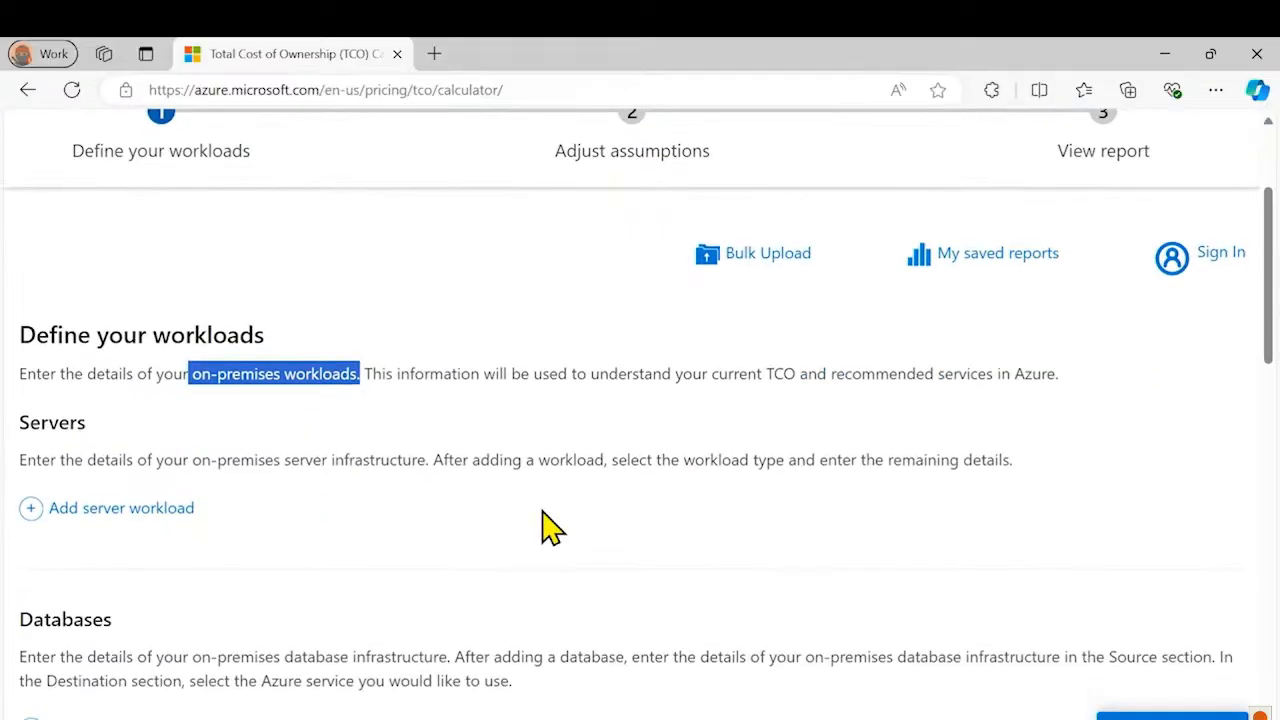
scroll(550, 527, down, 1)
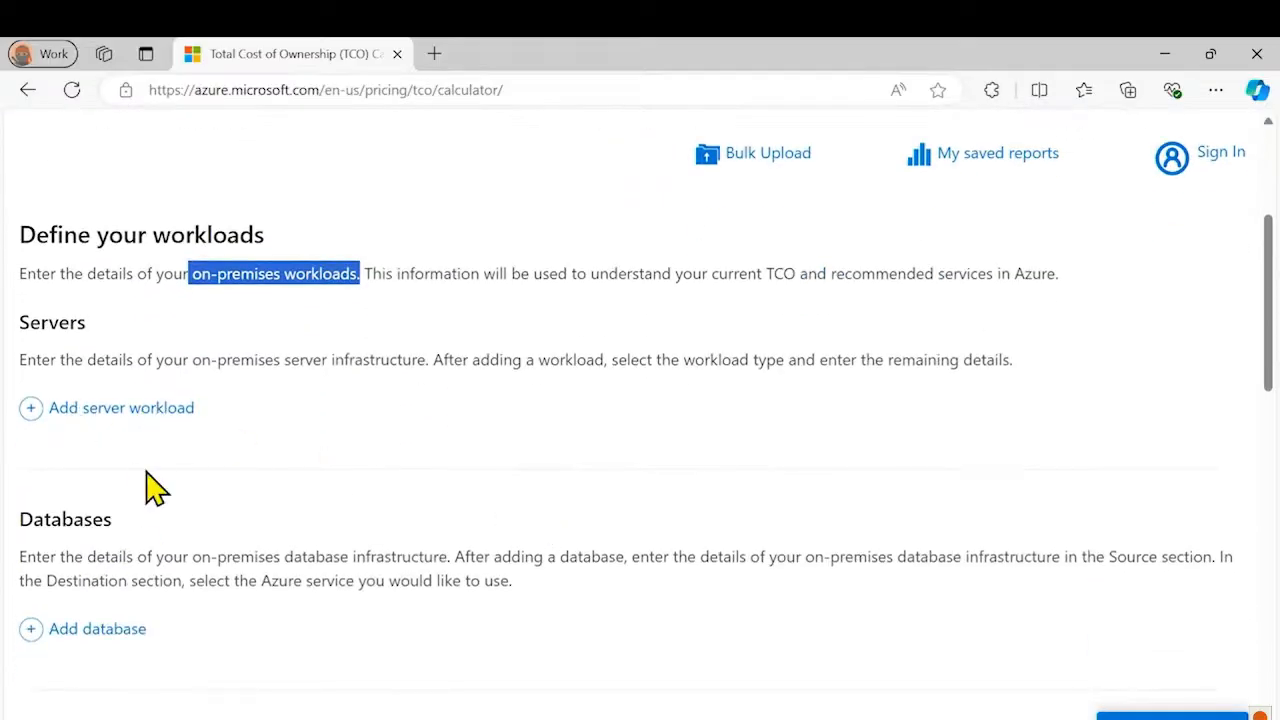
click(92, 408)
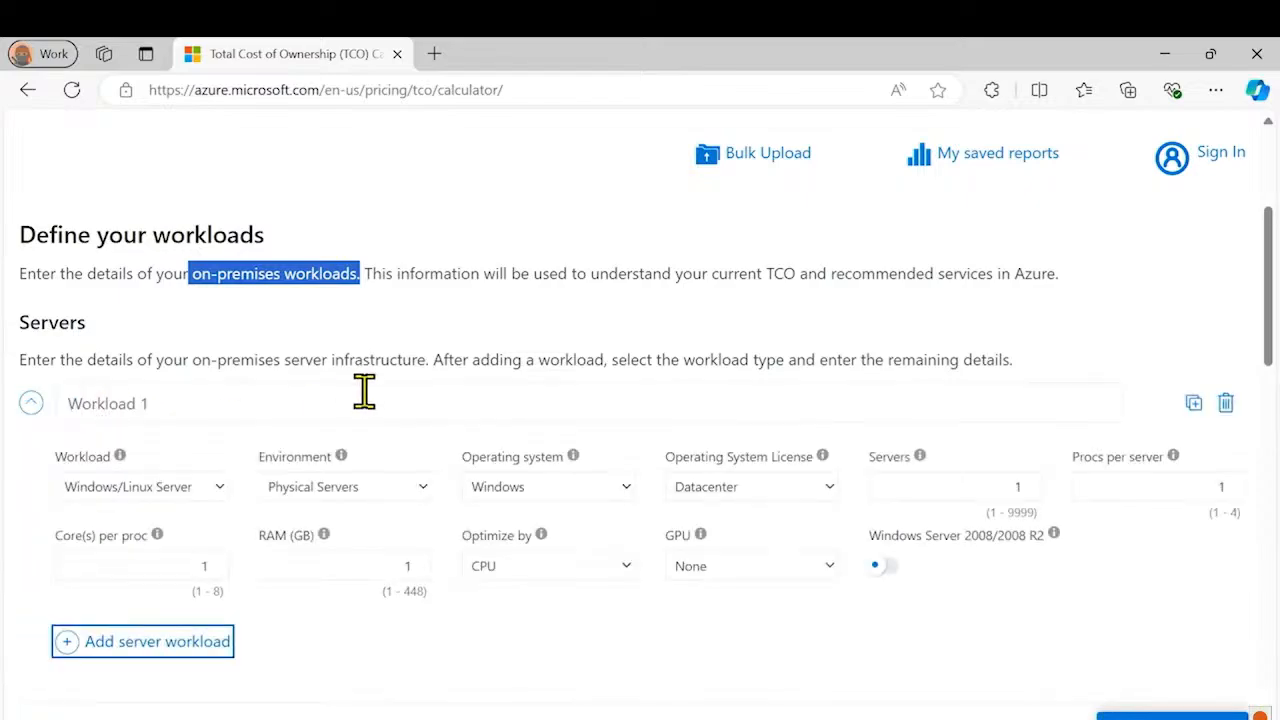
scroll(420, 350, down, 1)
scroll(447, 352, down, 1)
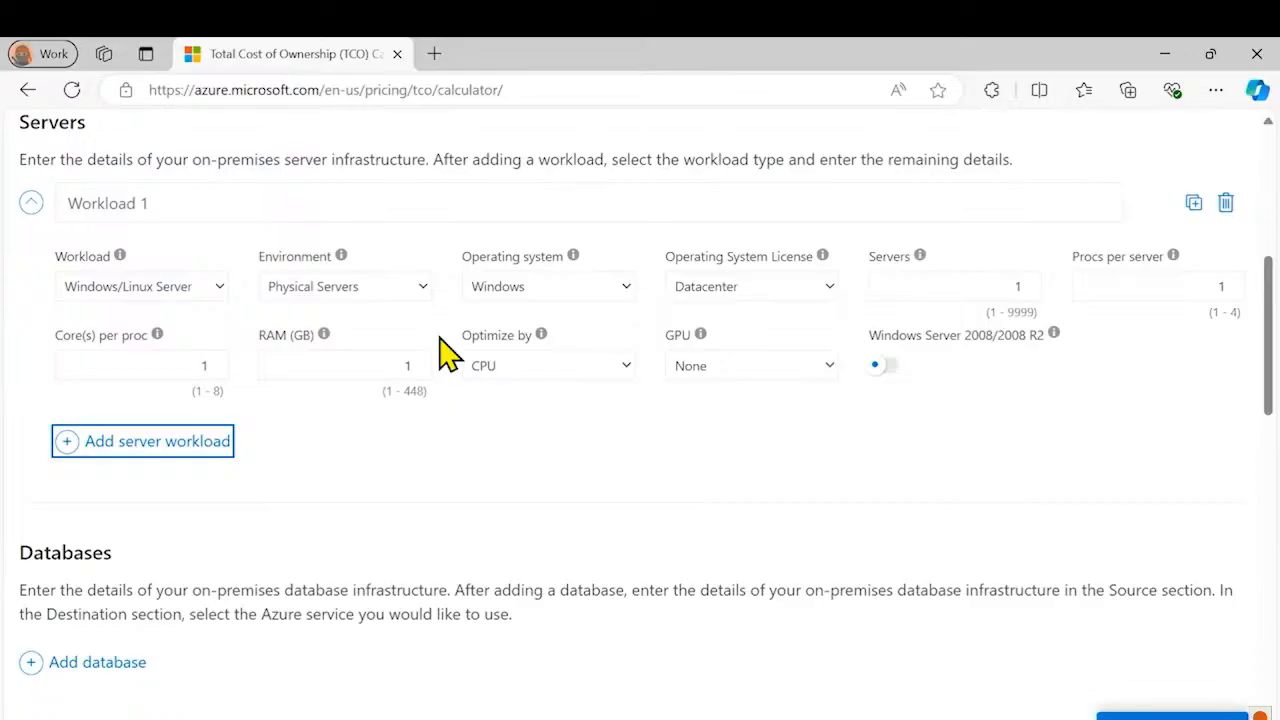
Configure Workload 1 as a Windows/Linux Server running Windows, with 50 servers and 32 GB of RAM
click(145, 290)
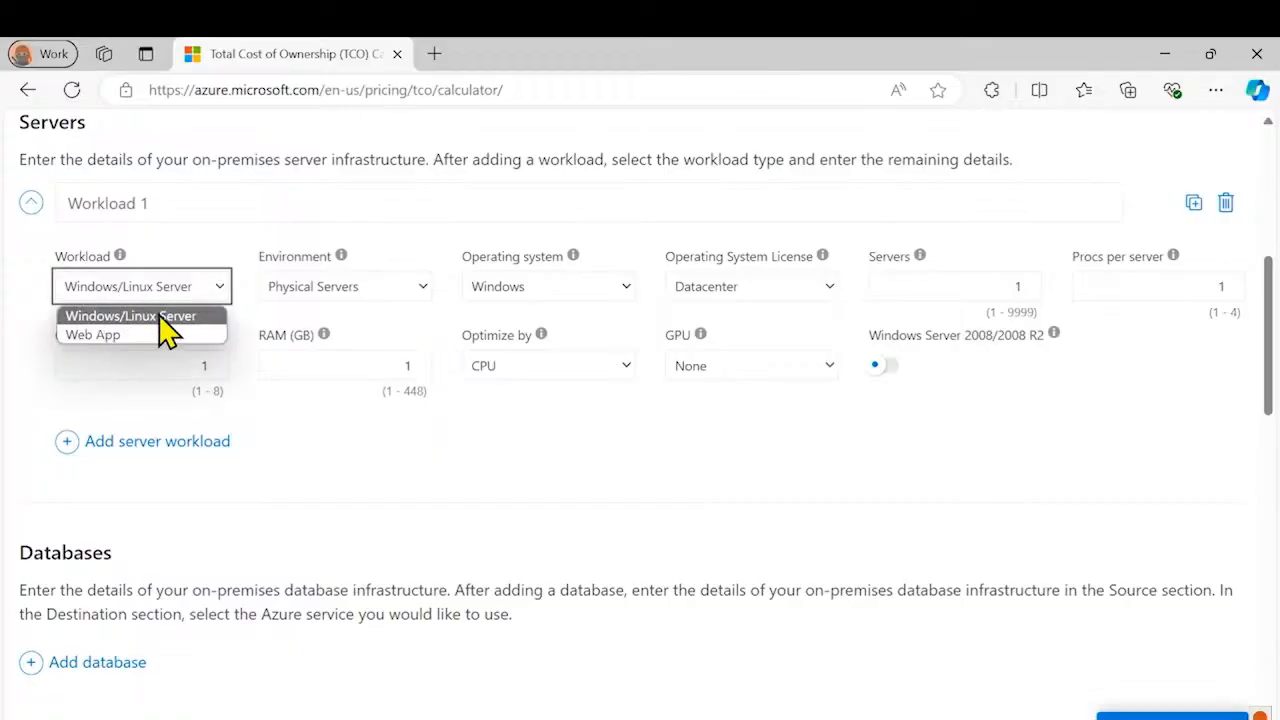
click(163, 318)
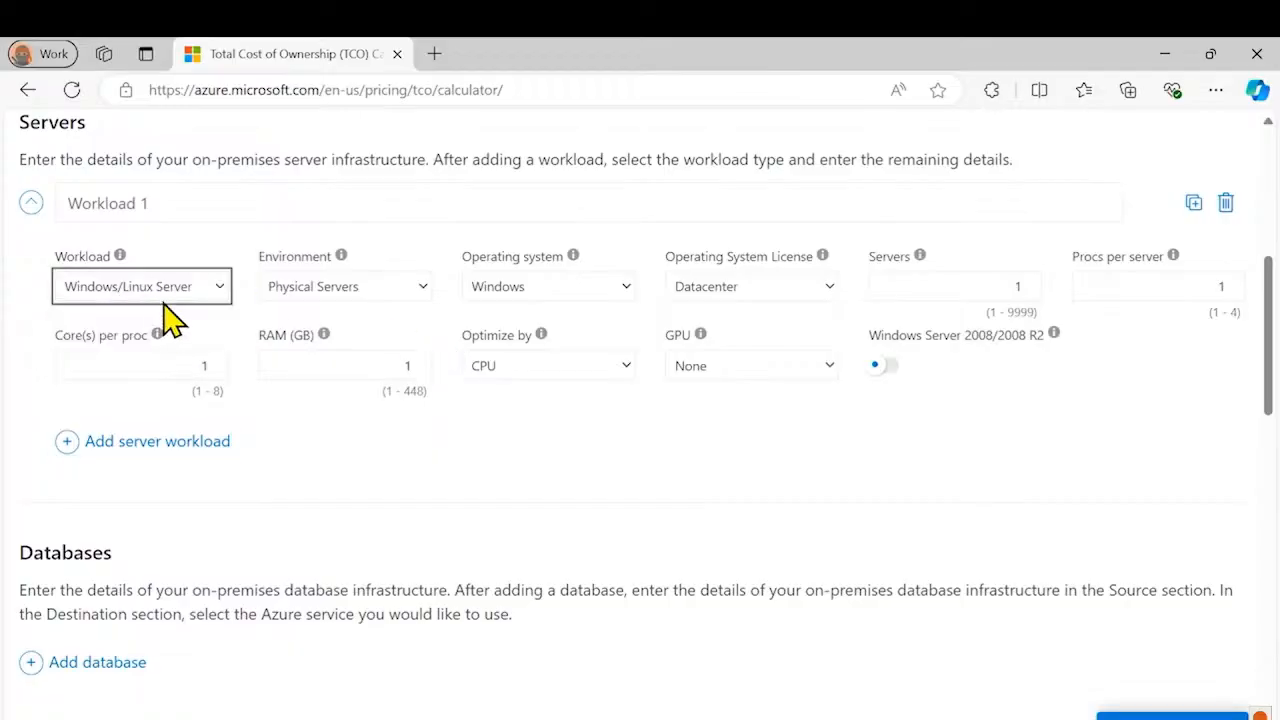
click(552, 300)
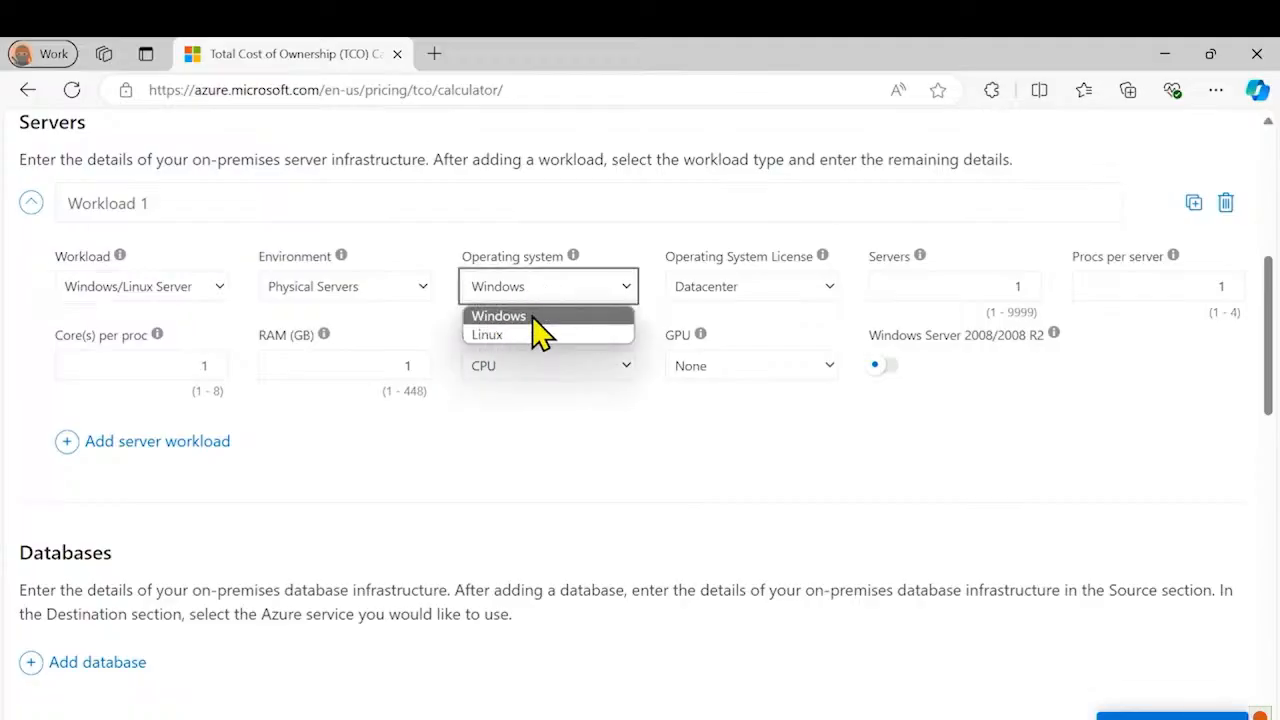
click(533, 318)
double_click(1013, 288)
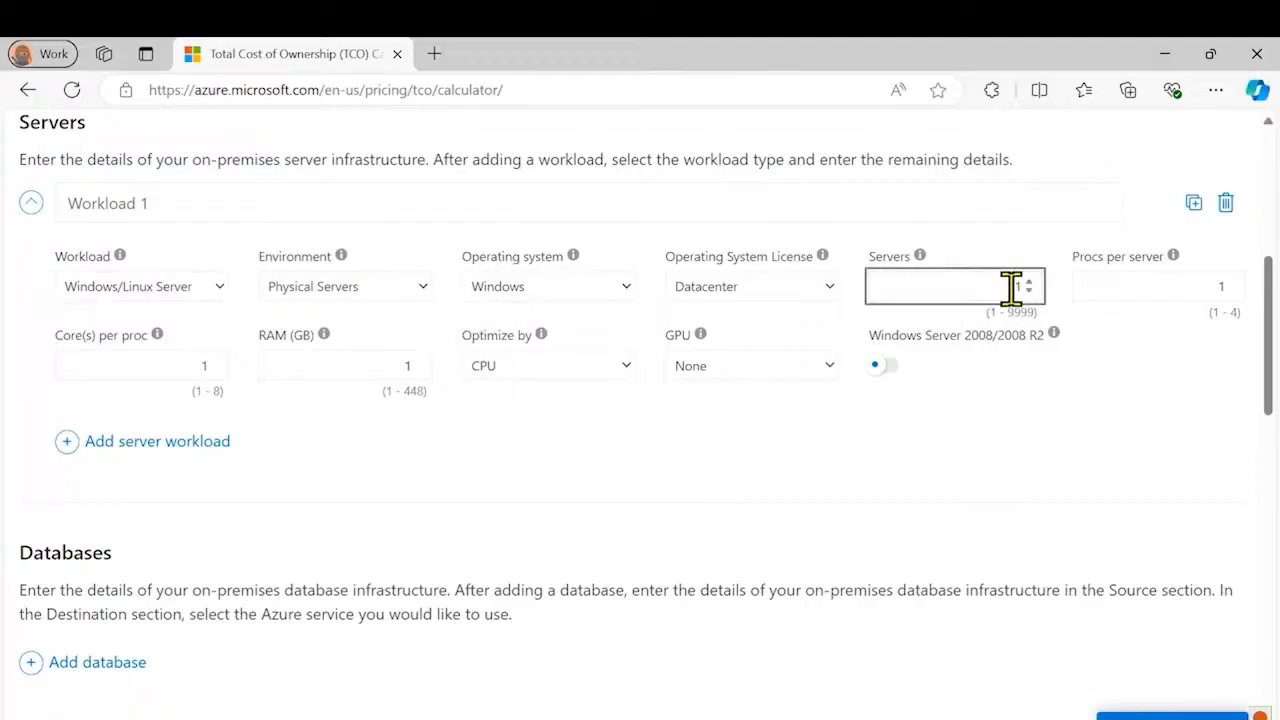
text(50)
drag(396, 368, 420, 371)
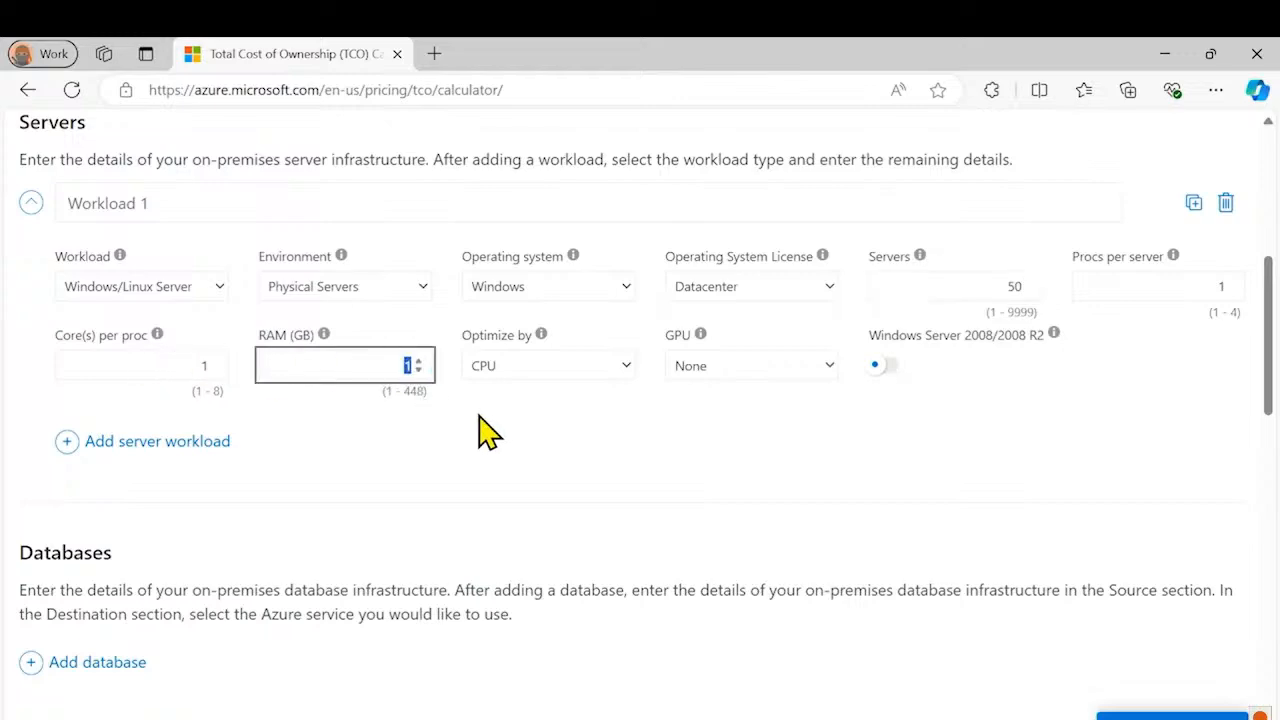
text(32)
click(490, 432)
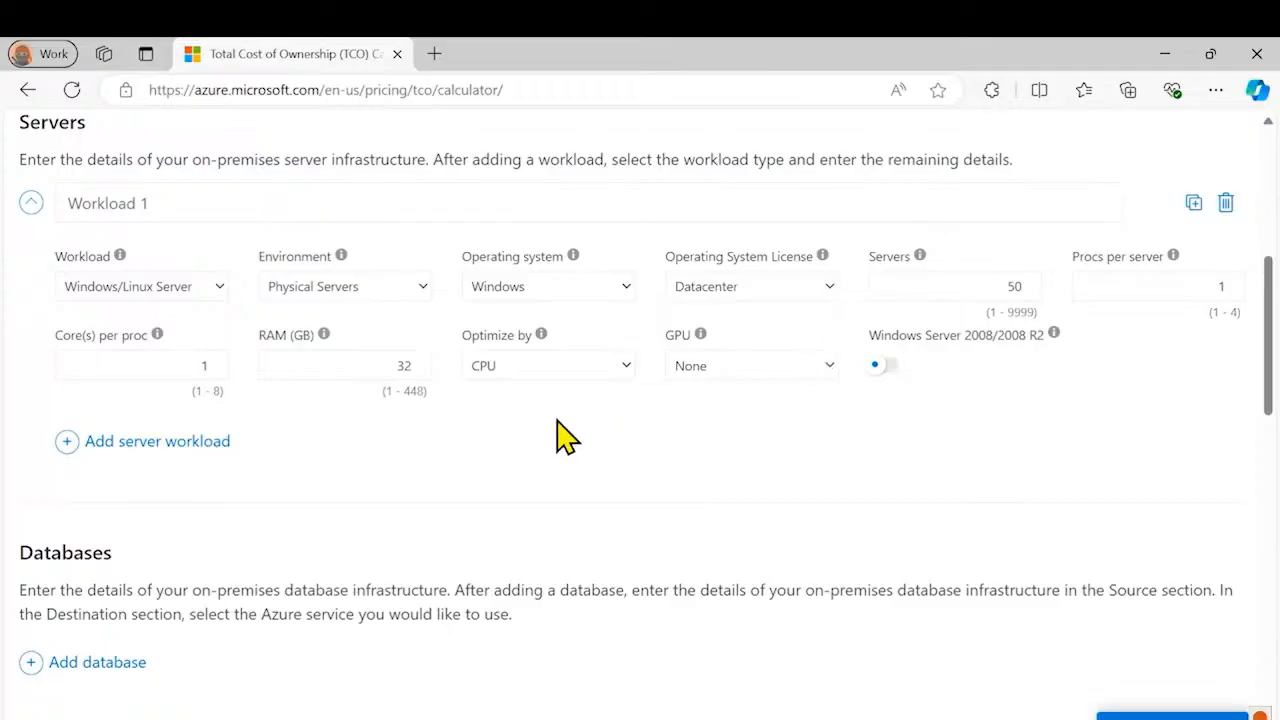
Add a database to the on-premises workloads, keeping Microsoft SQL Server as the source, and review its source and destination settings
scroll(566, 436, down, 2)
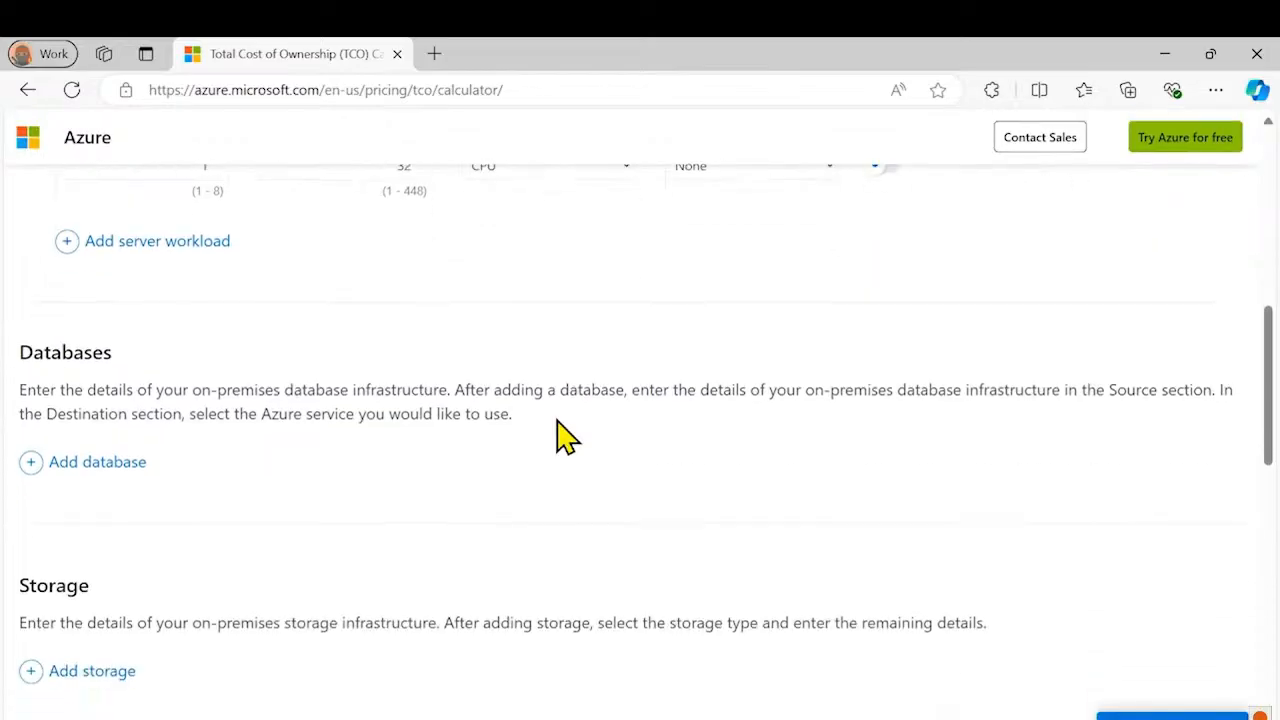
click(95, 463)
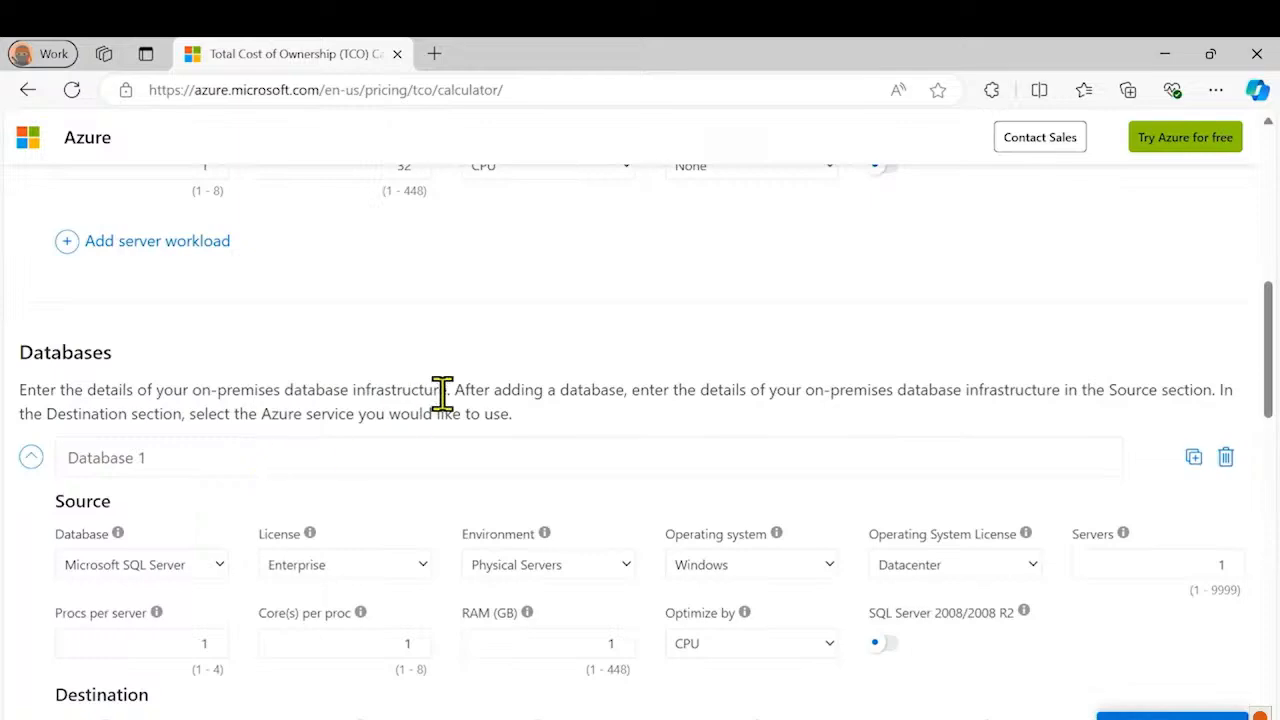
scroll(443, 392, down, 2)
click(195, 368)
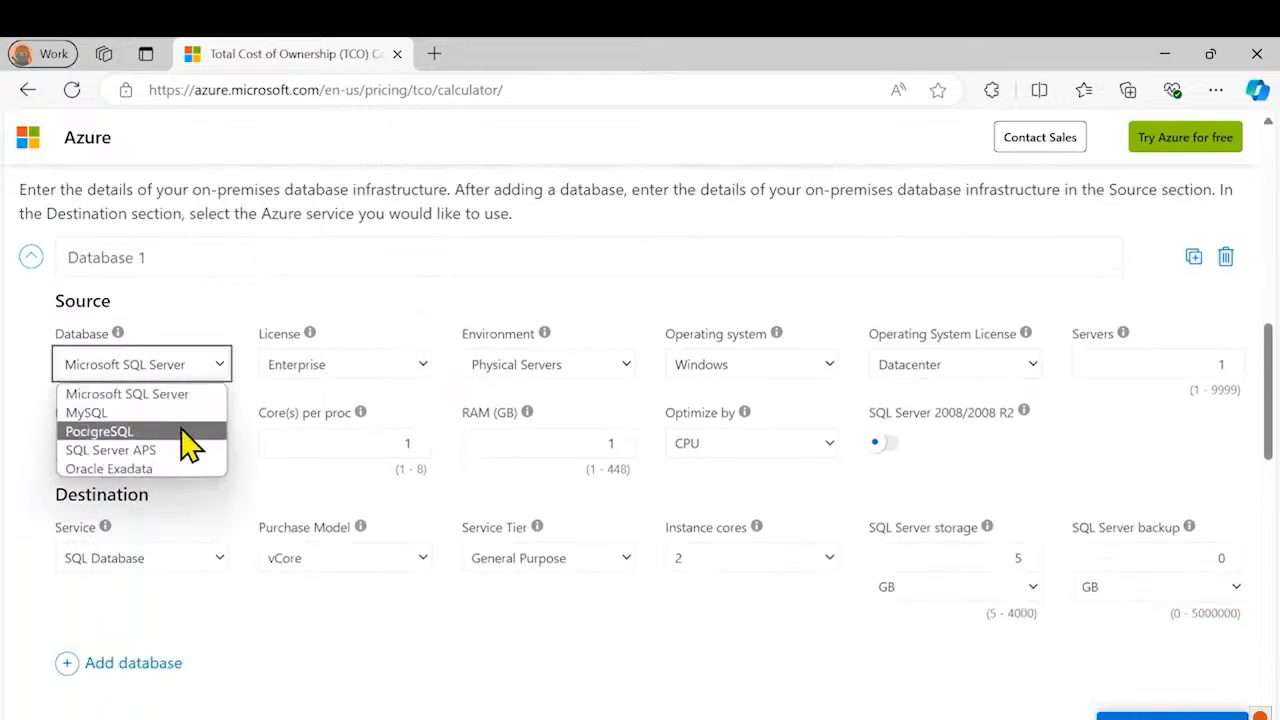
click(248, 310)
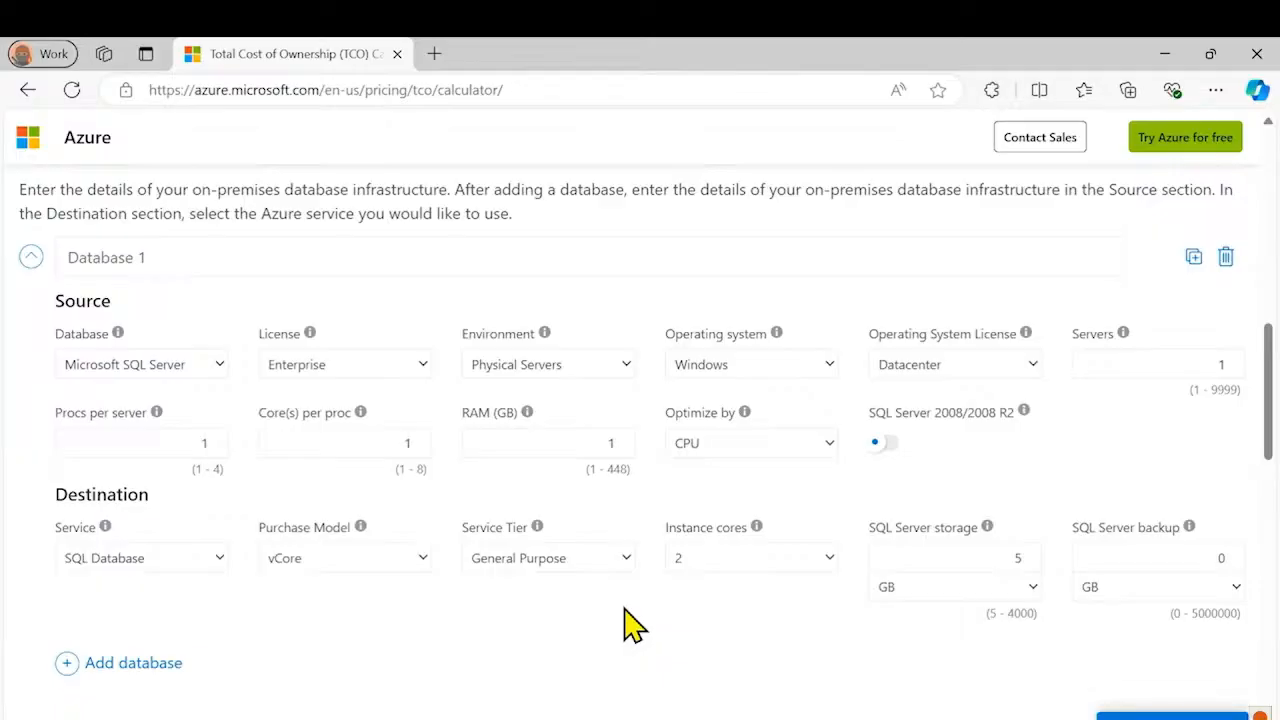
scroll(630, 625, down, 2)
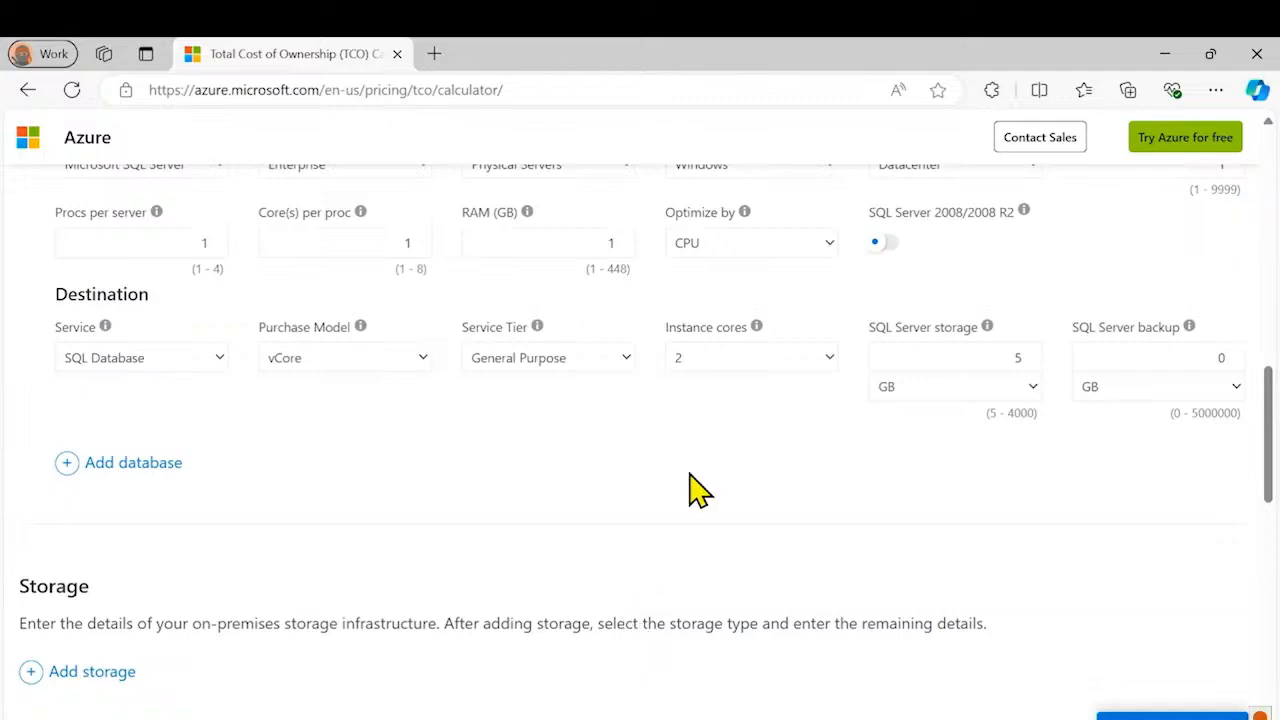
Add a storage entry to the on-premises workloads with the default Local Disk/SAN type and HDD disks
scroll(697, 490, down, 2)
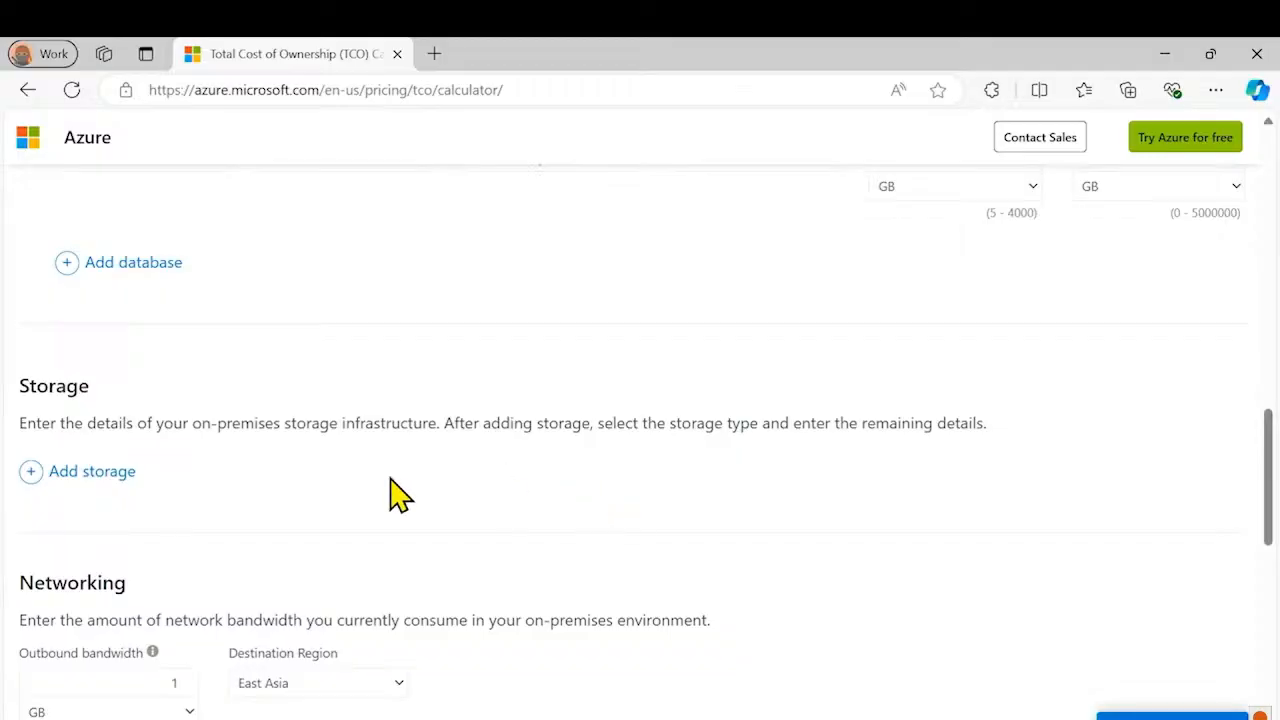
click(100, 478)
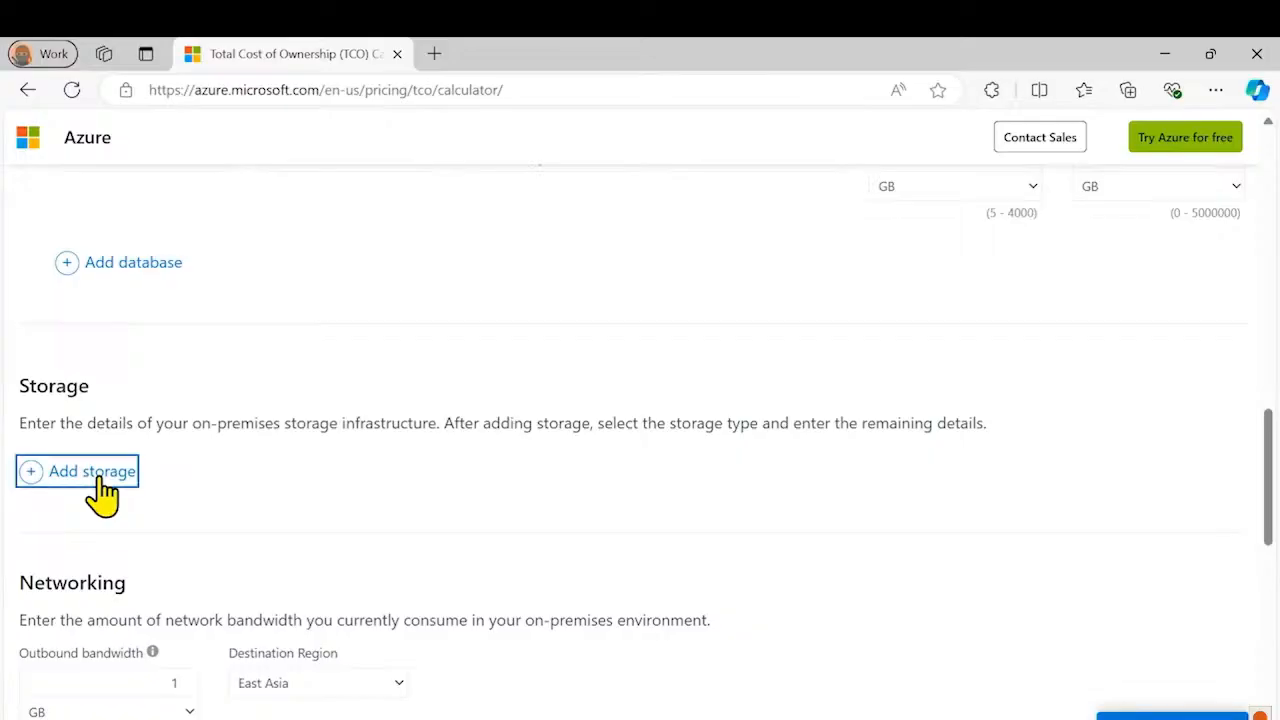
scroll(265, 420, down, 3)
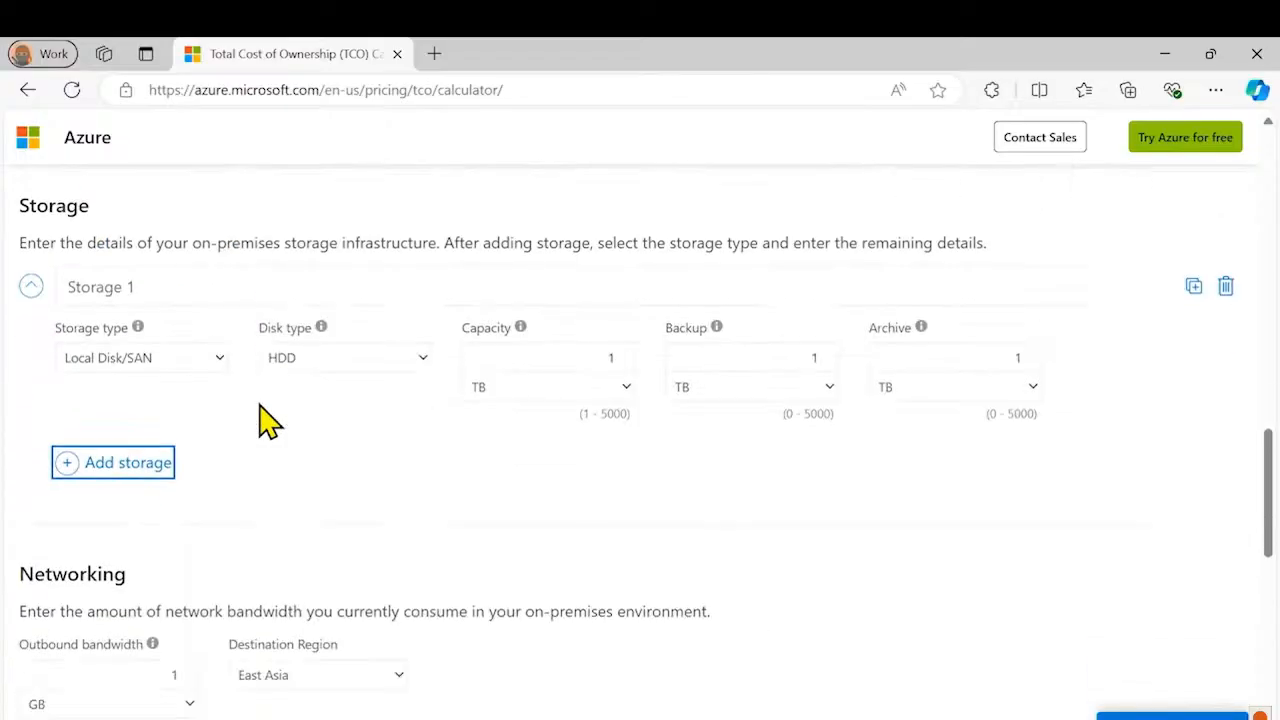
scroll(265, 420, up, 1)
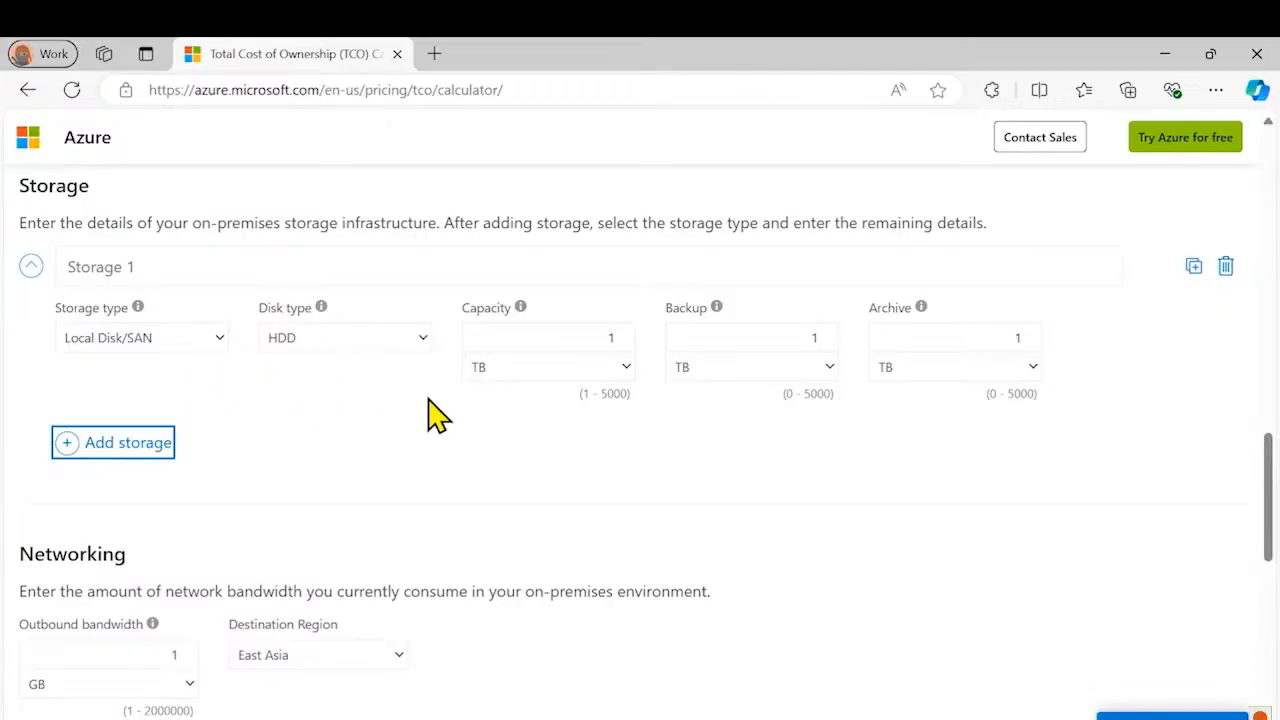
Keep the default networking bandwidth and destination region and continue to the Adjust assumptions stage
scroll(430, 415, down, 2)
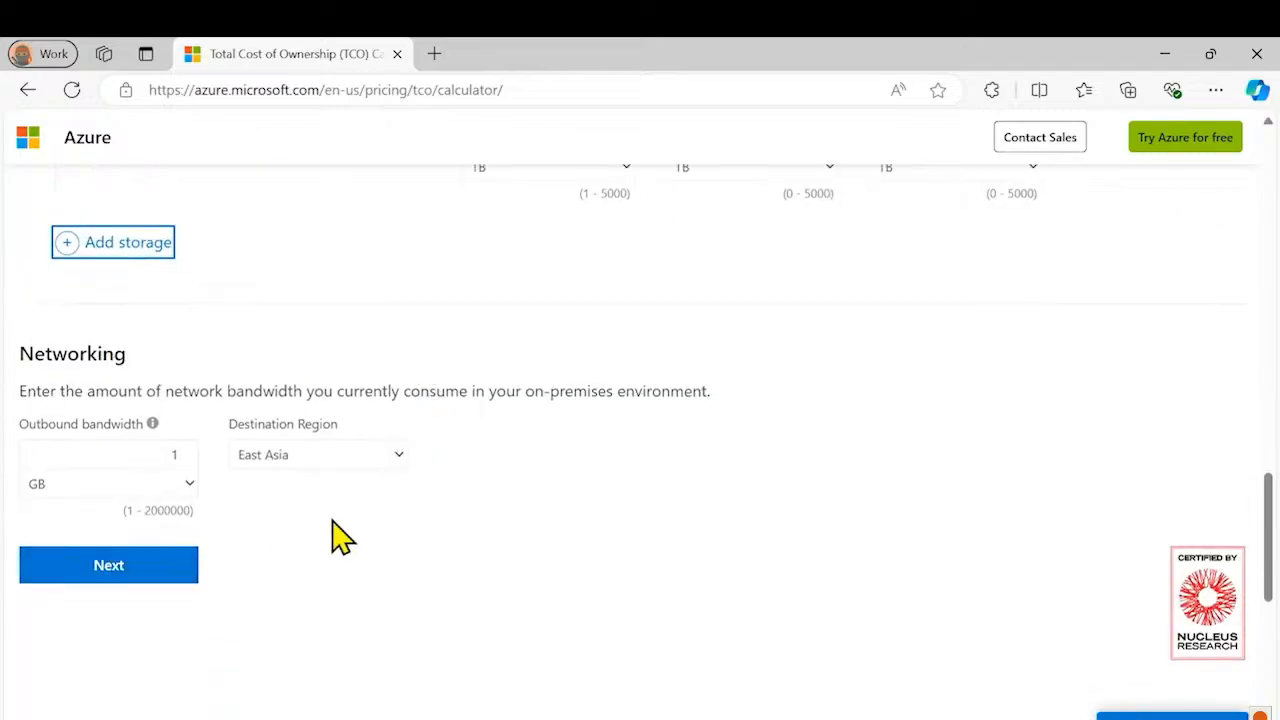
scroll(497, 543, down, 2)
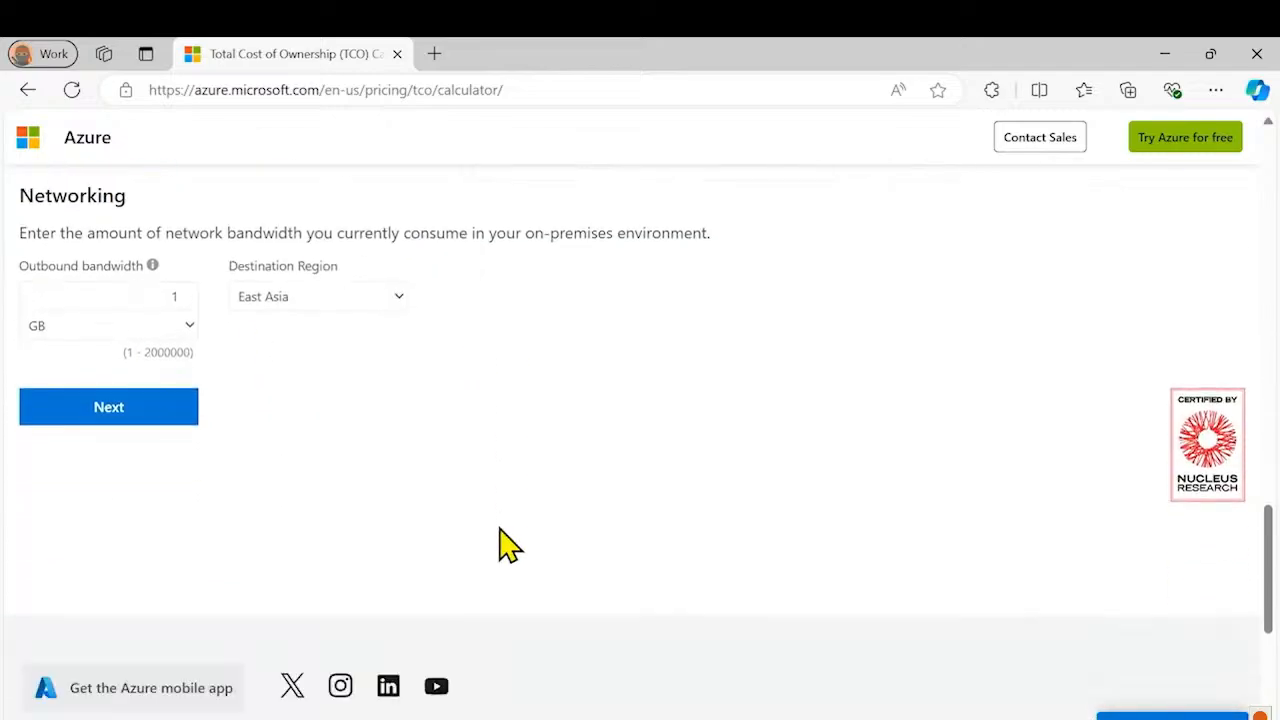
scroll(497, 543, up, 1)
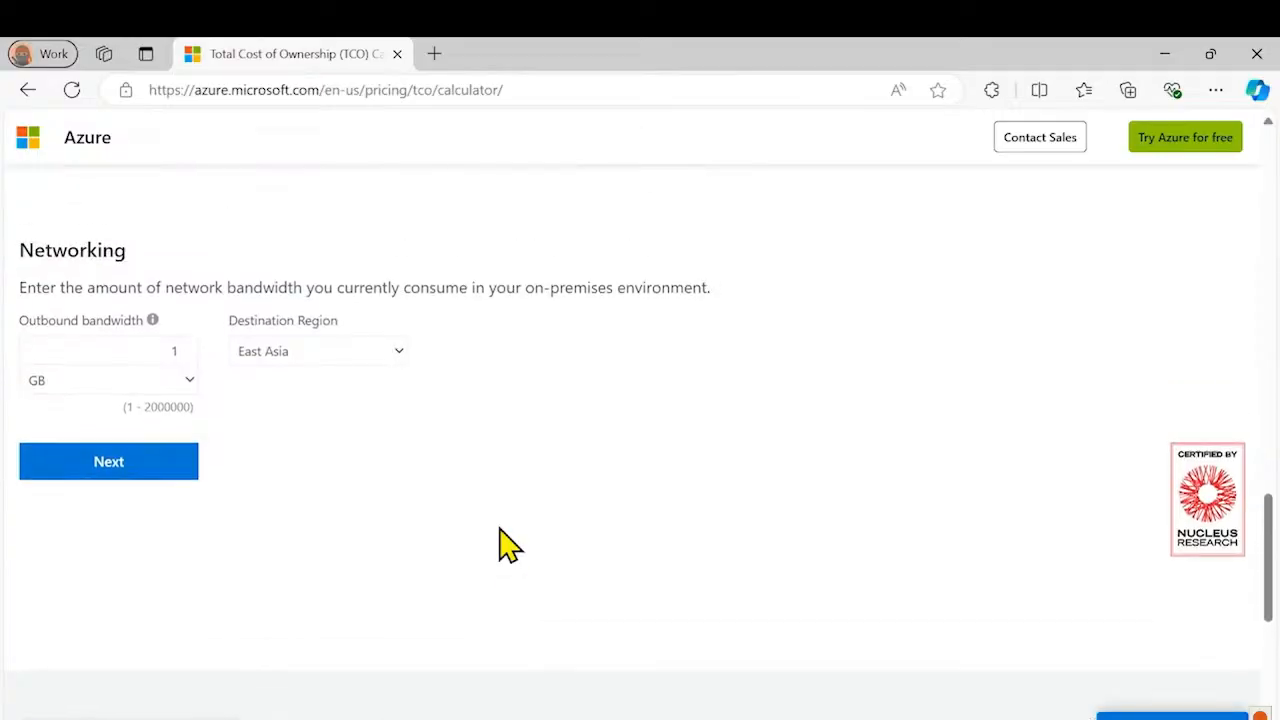
click(120, 480)
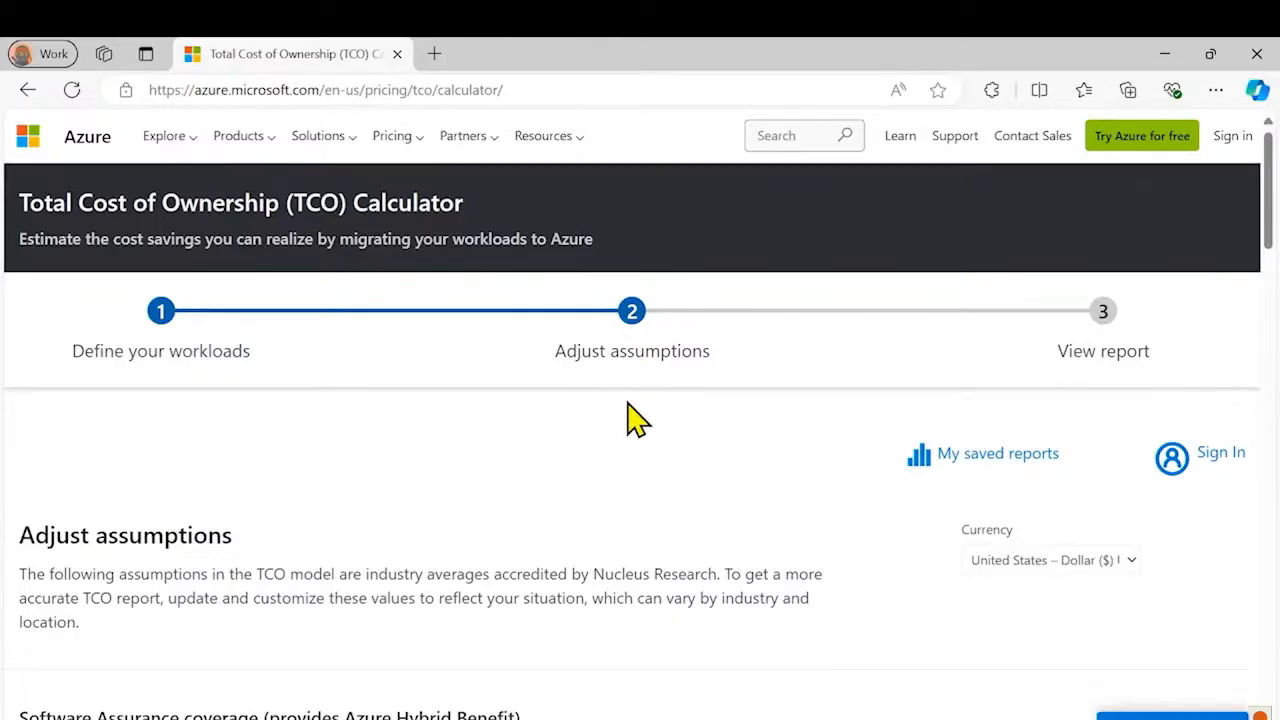
Review the Software Assurance, geo-redundant storage and virtual machine assumptions, and open the electricity price per KW hour for editing
scroll(634, 437, down, 3)
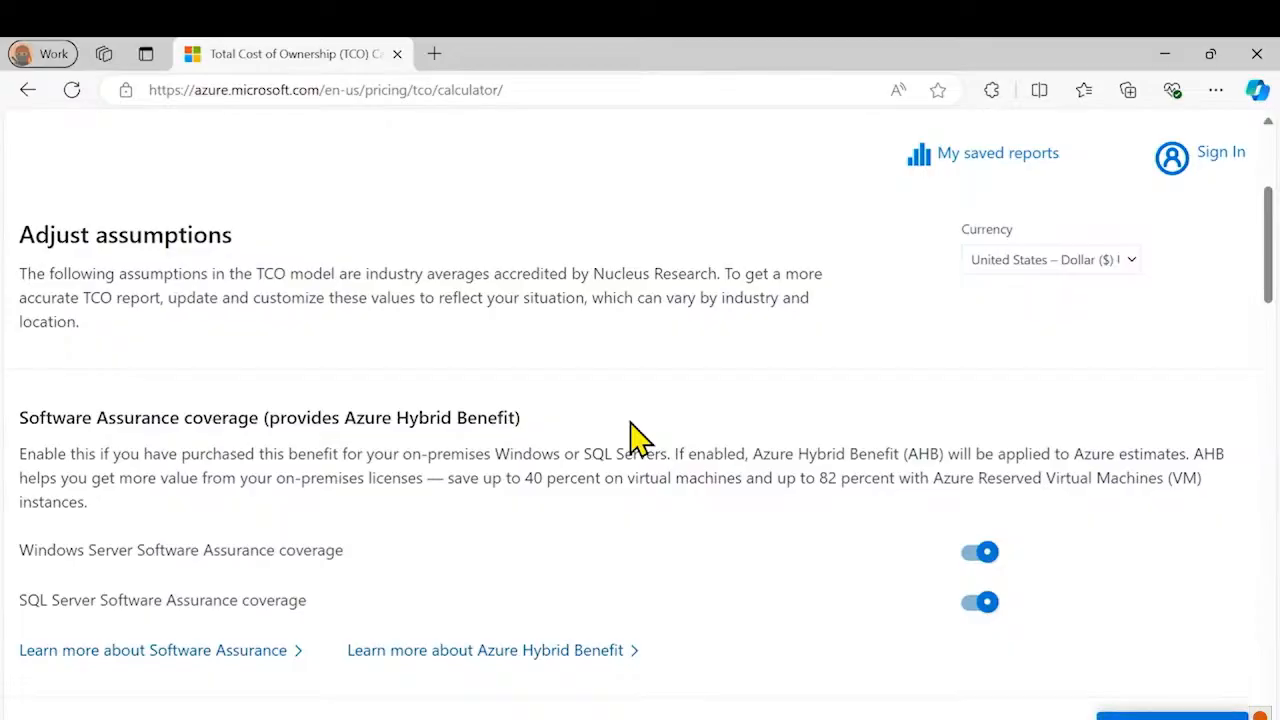
scroll(638, 437, down, 2)
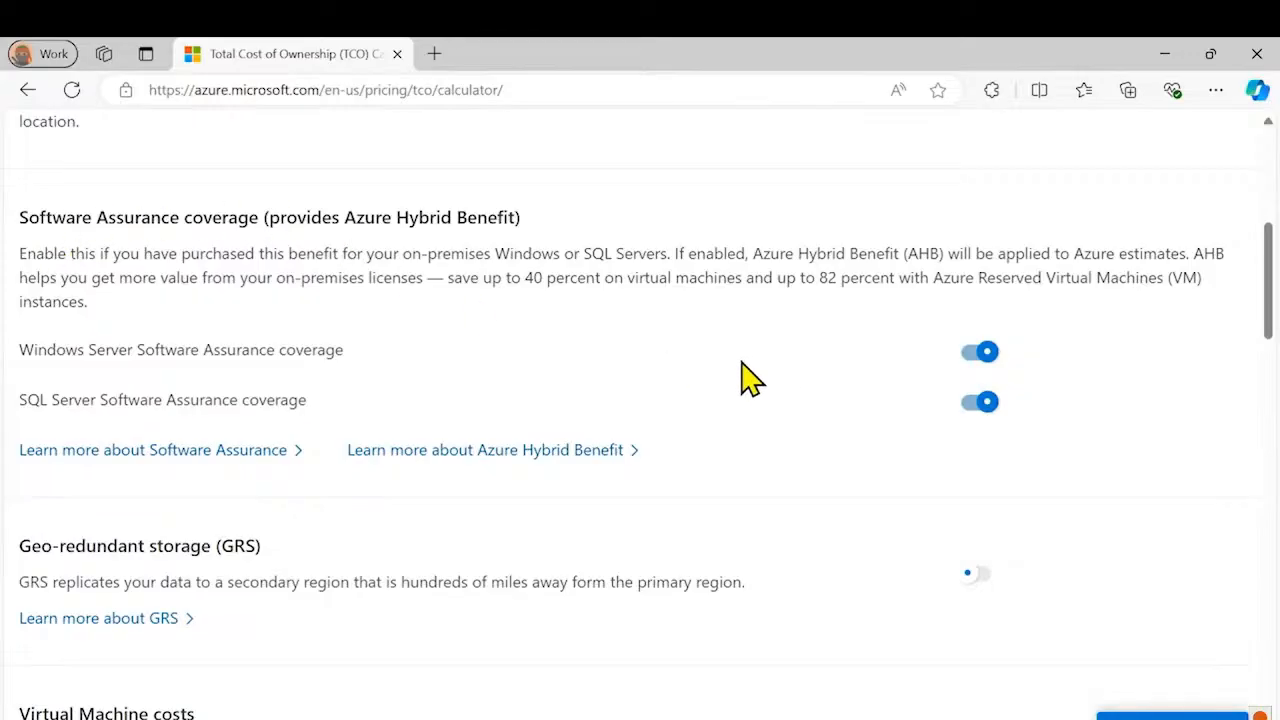
scroll(745, 380, down, 2)
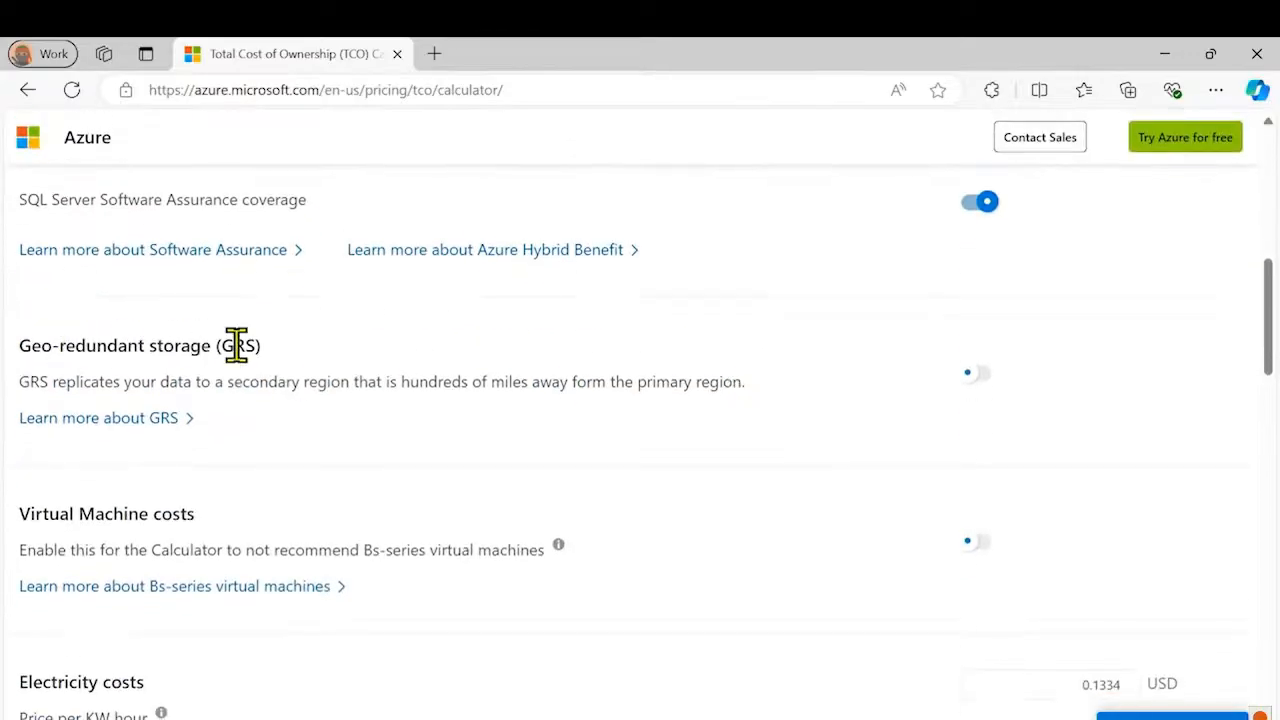
scroll(620, 371, down, 2)
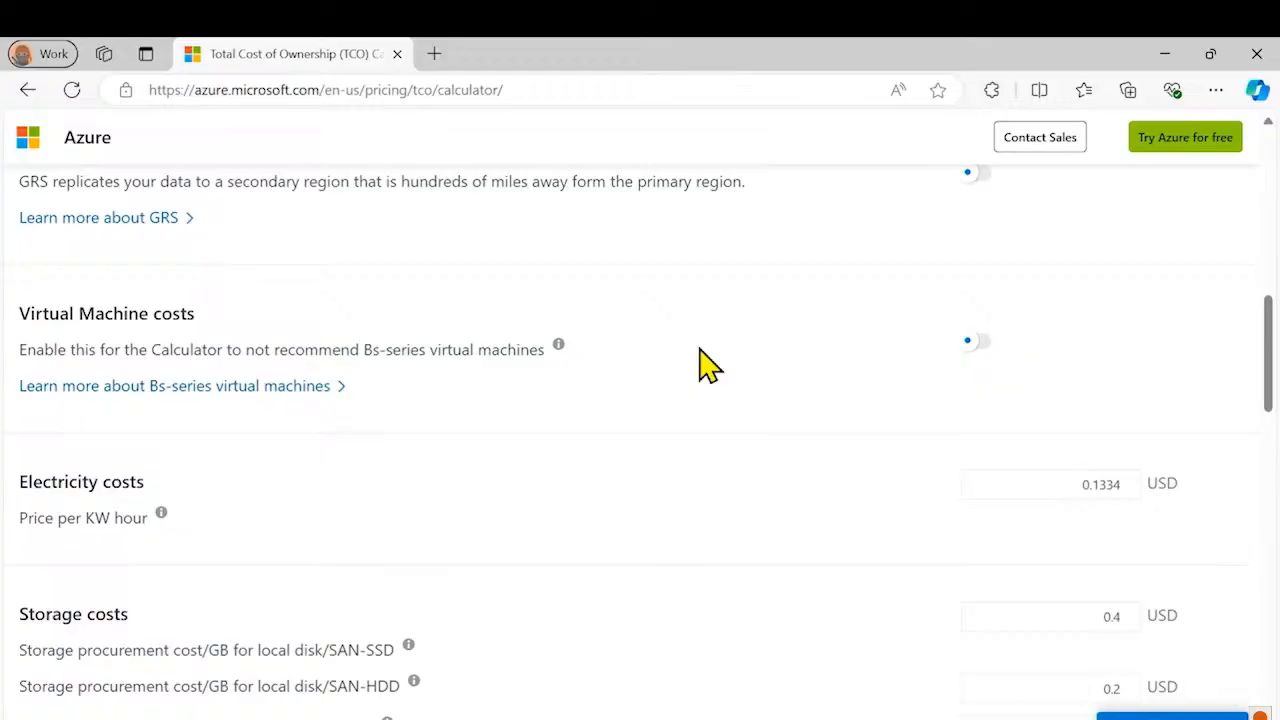
scroll(700, 363, down, 2)
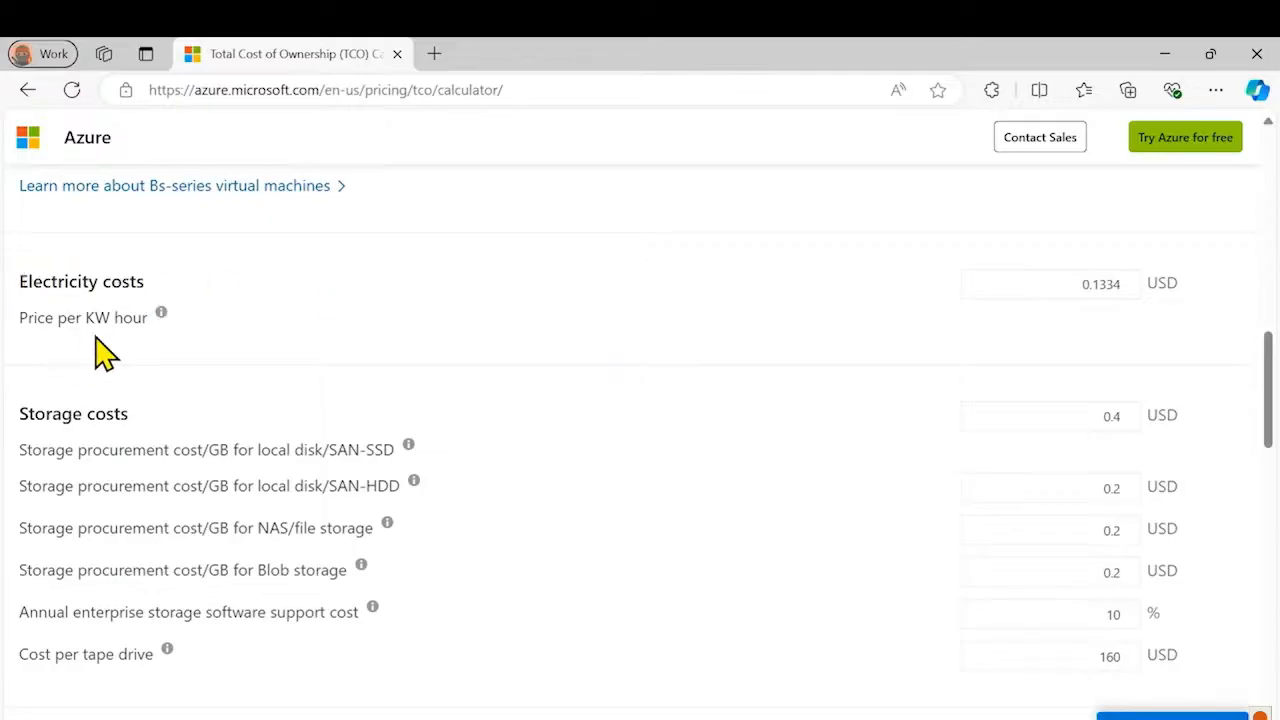
click(1116, 283)
text(4)
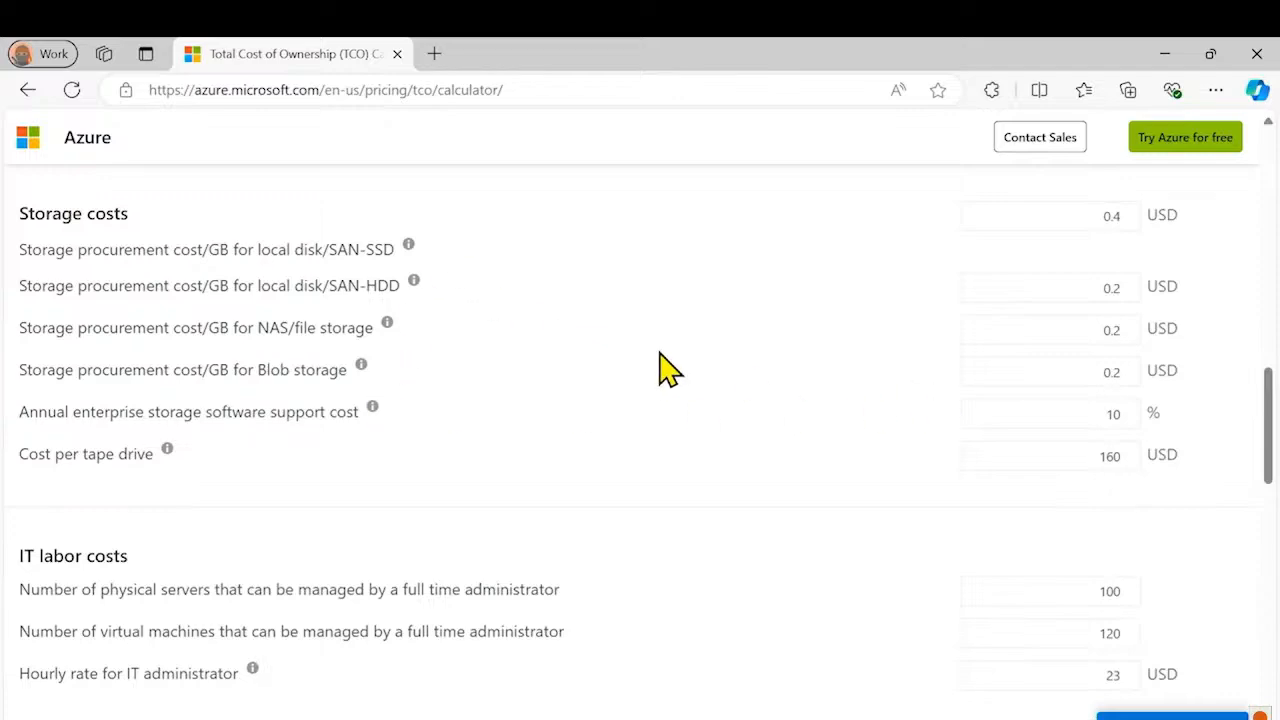
Keep the default storage, IT labor and other cost assumptions and continue to the View report stage
scroll(665, 367, down, 2)
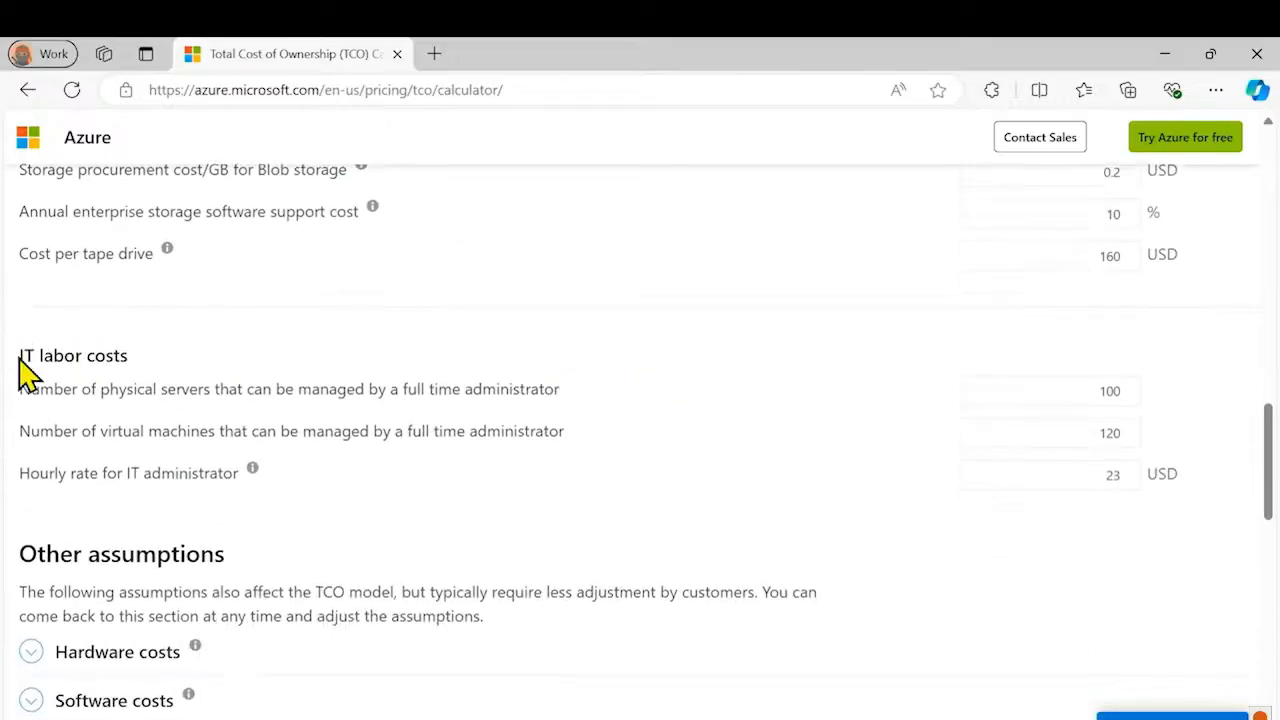
drag(20, 358, 129, 355)
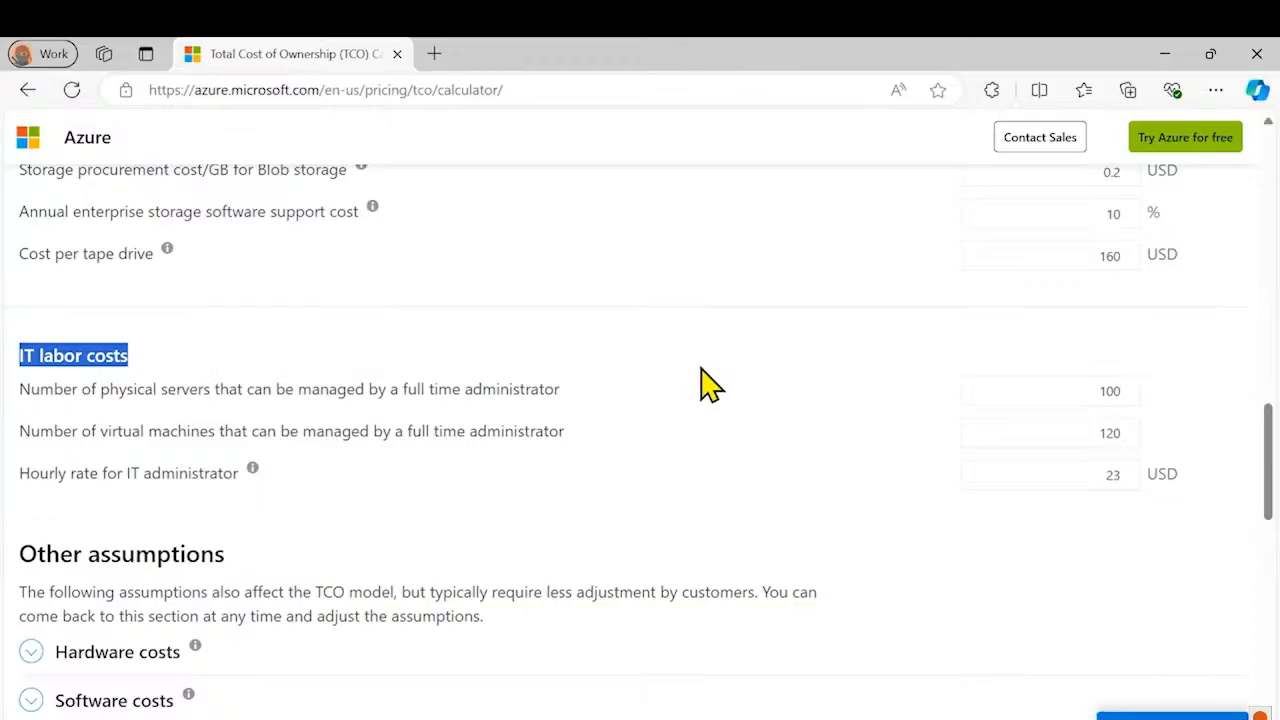
scroll(755, 375, down, 3)
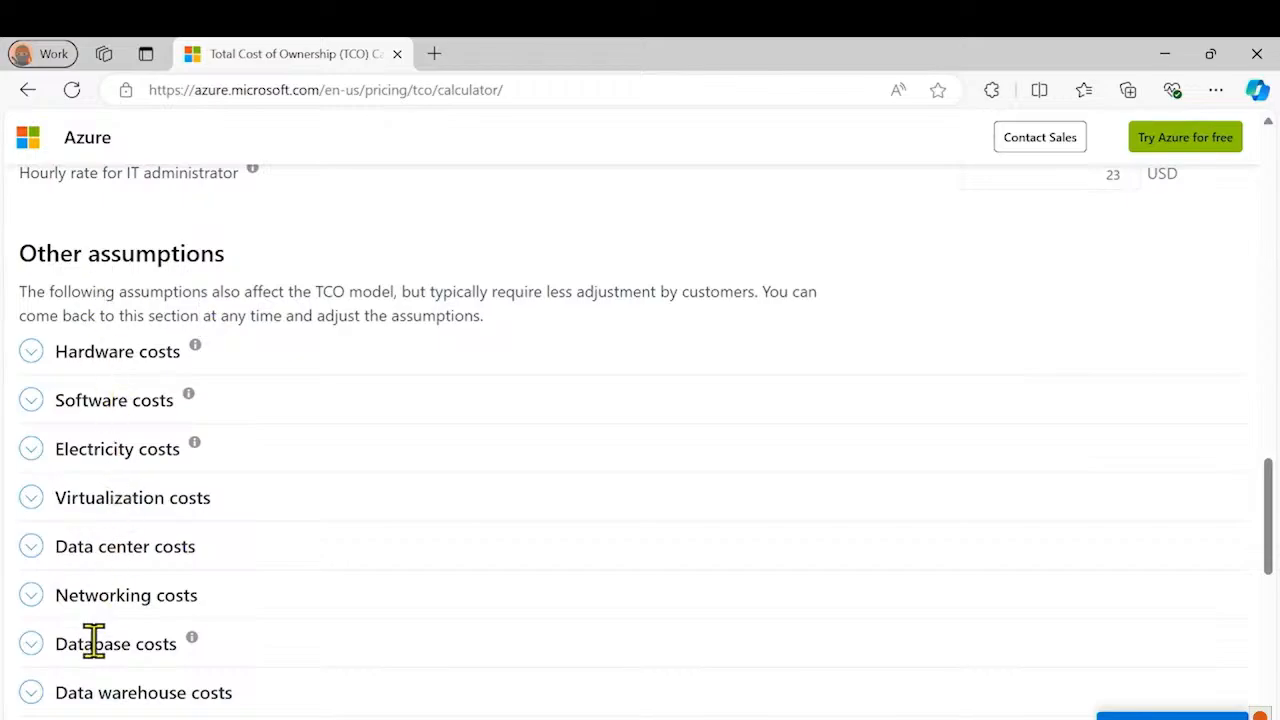
scroll(540, 495, down, 1)
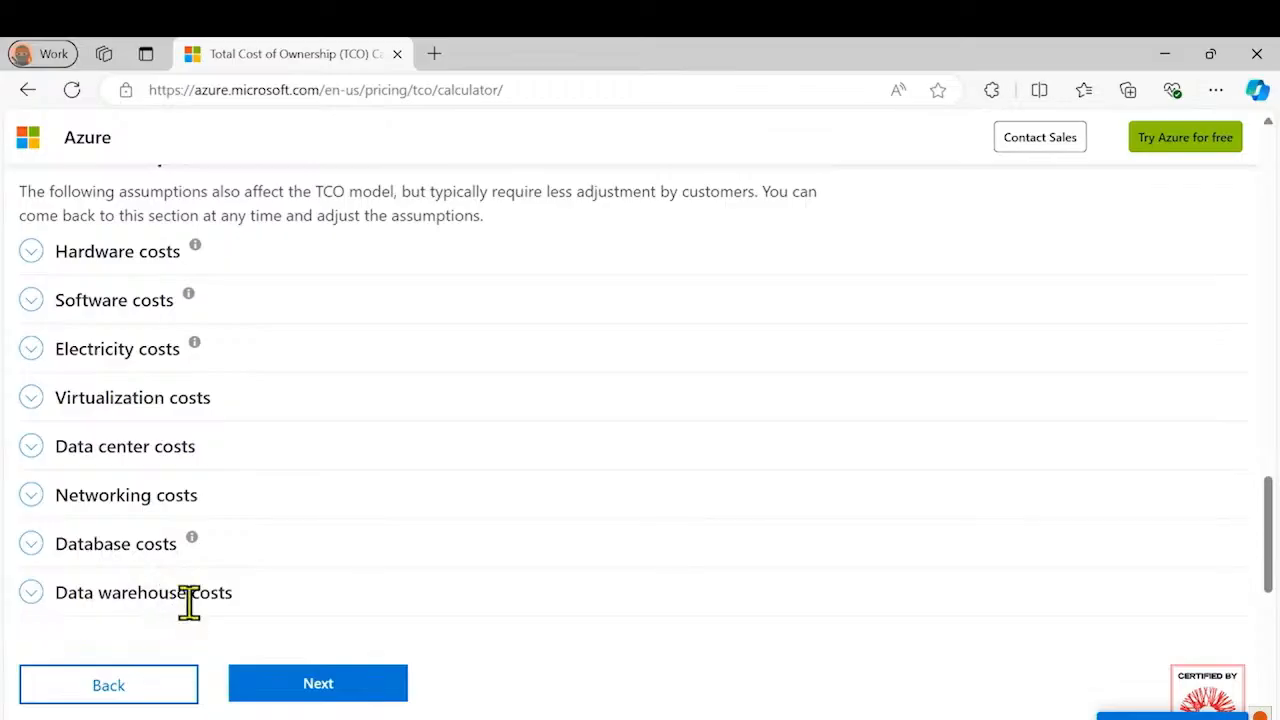
click(333, 692)
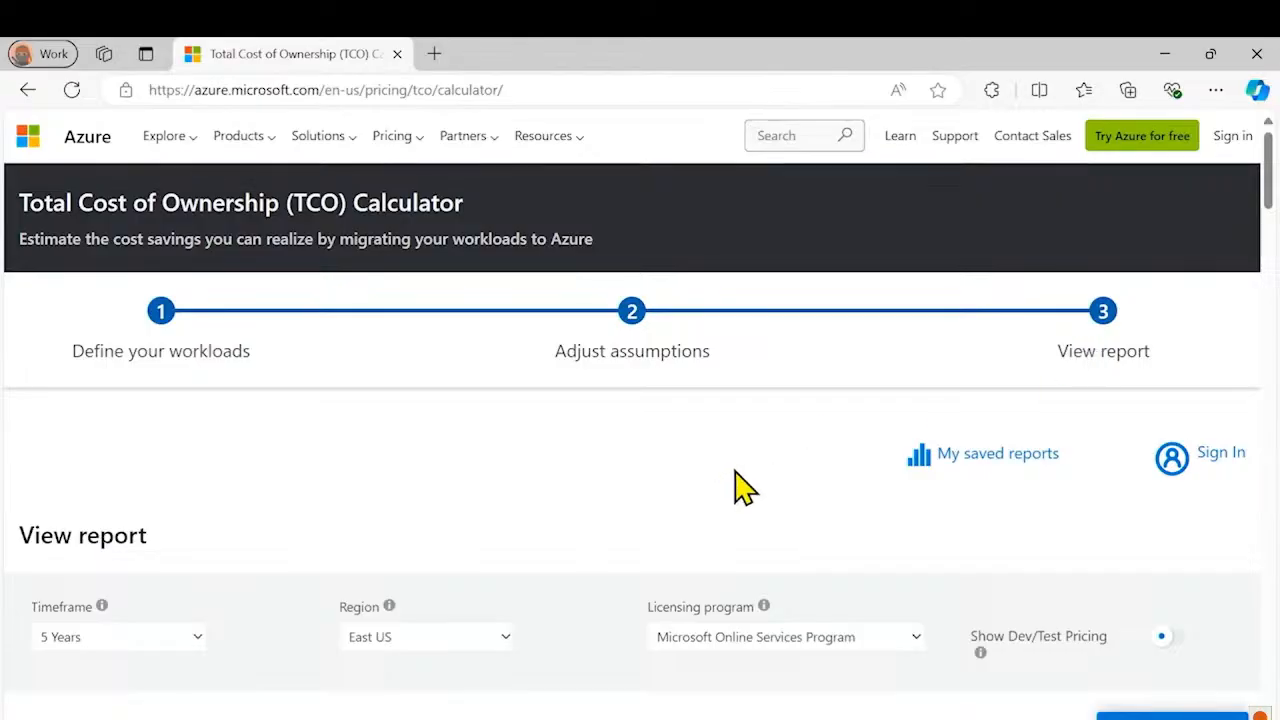
Examine the estimated savings over 5 years and the chart of total on-premises versus Azure cost over time
scroll(740, 485, down, 2)
scroll(740, 485, down, 2)
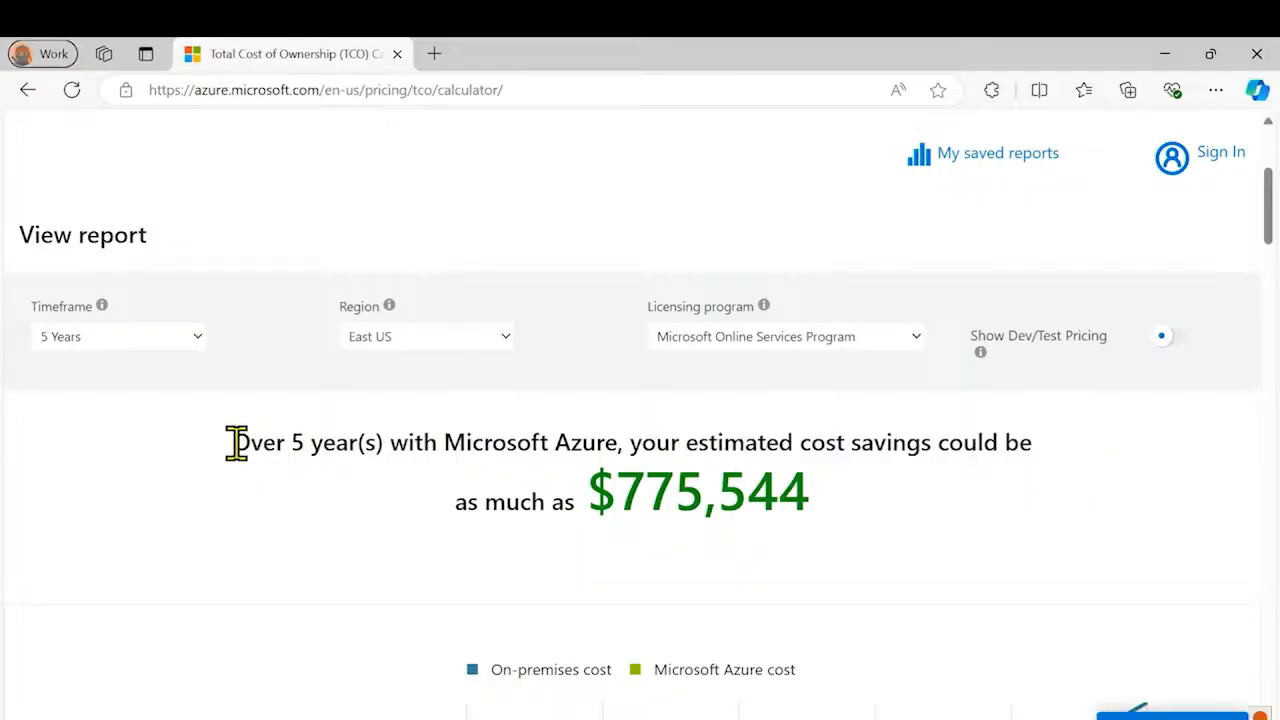
drag(238, 443, 388, 444)
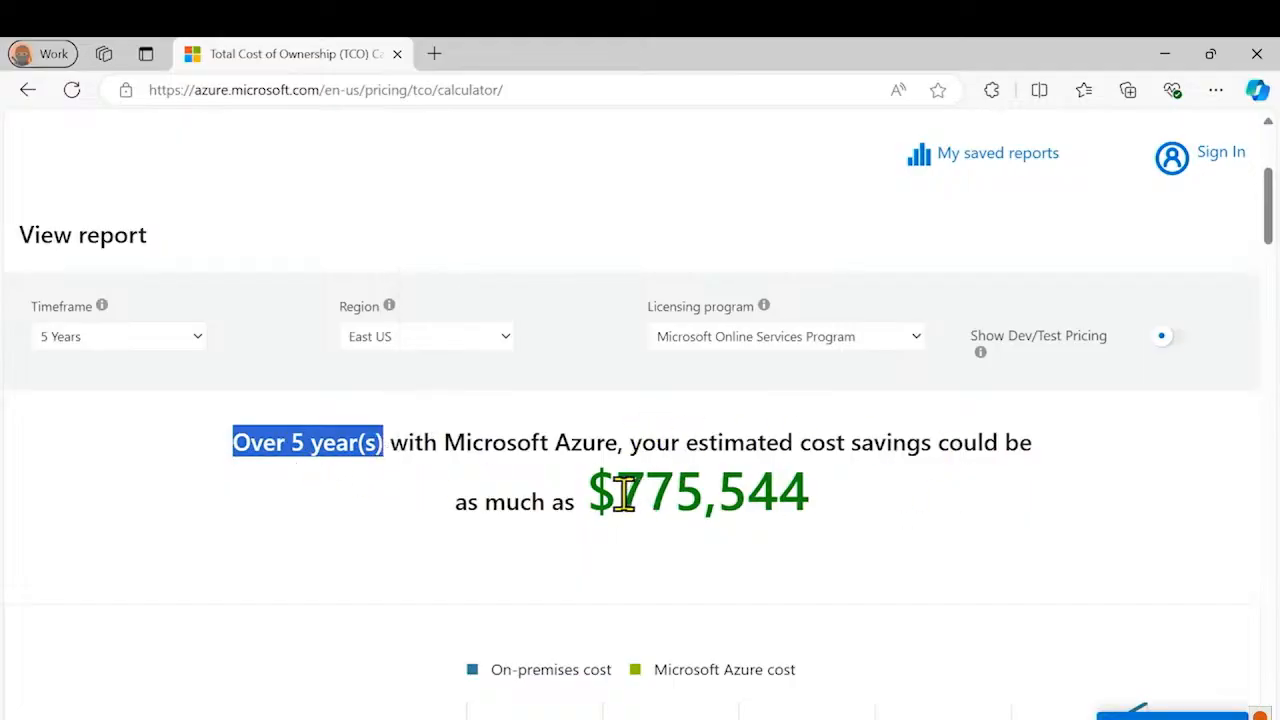
drag(615, 491, 706, 490)
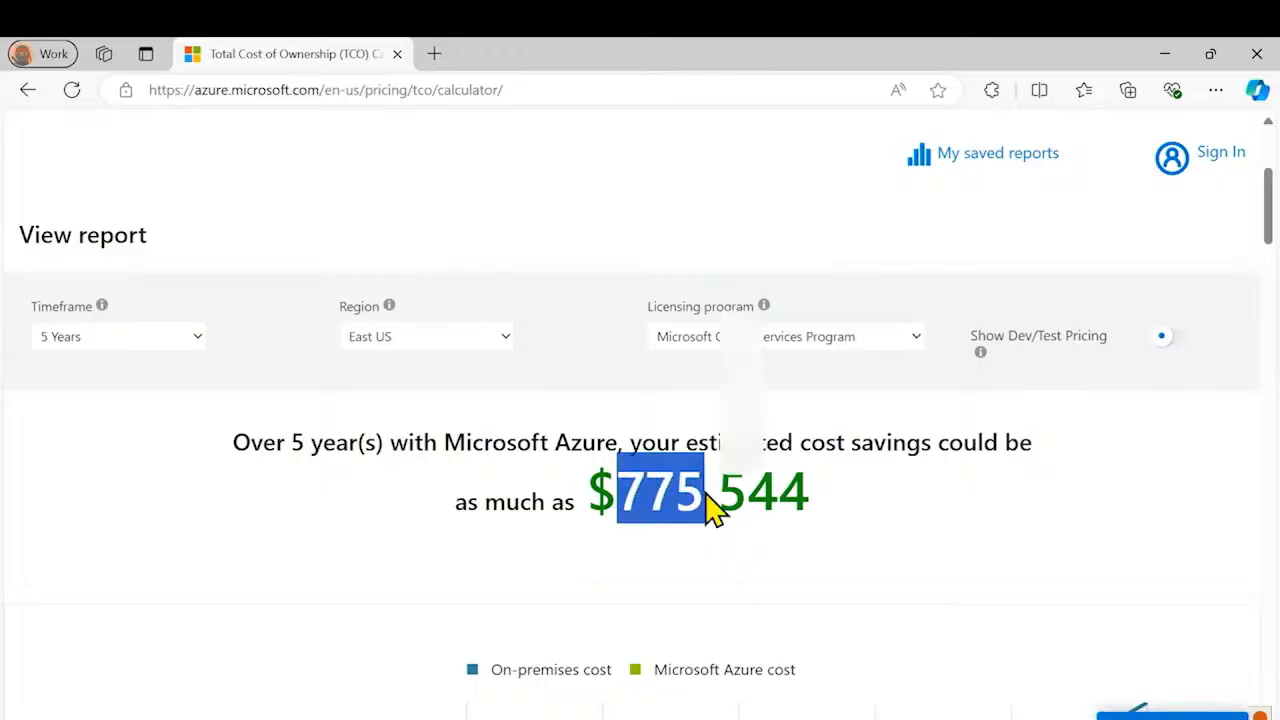
scroll(920, 497, down, 3)
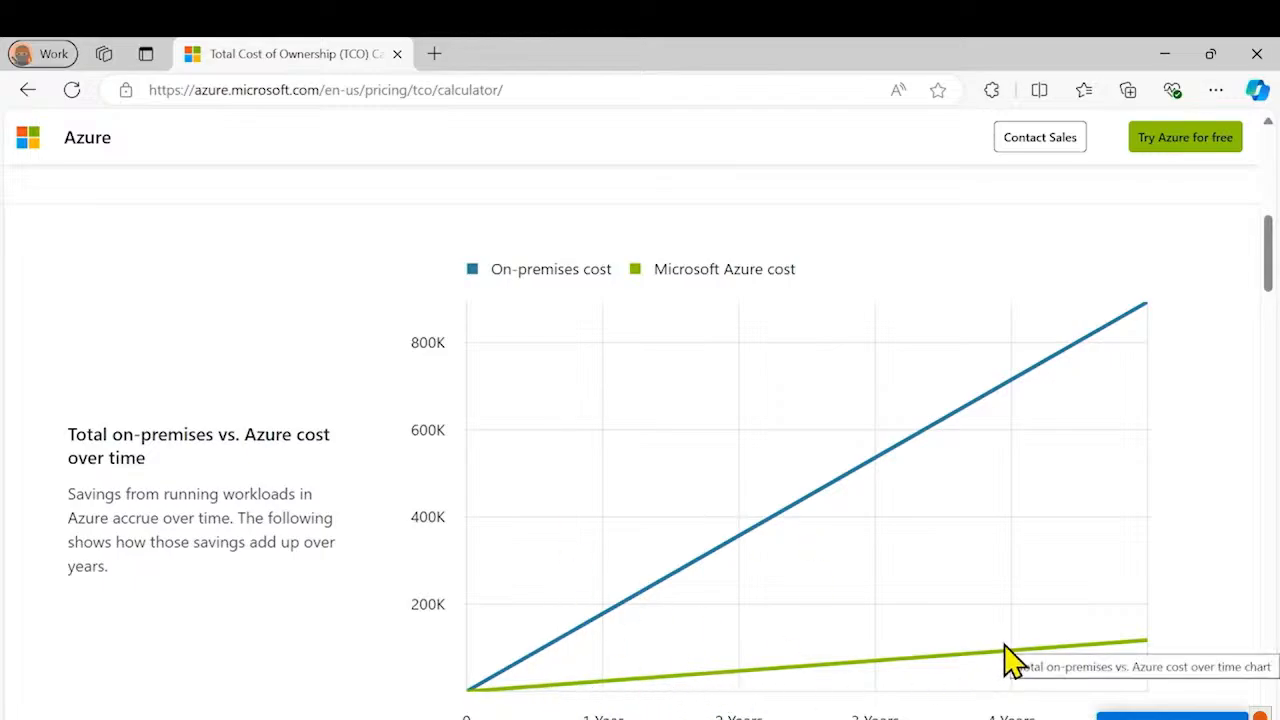
scroll(860, 467, down, 4)
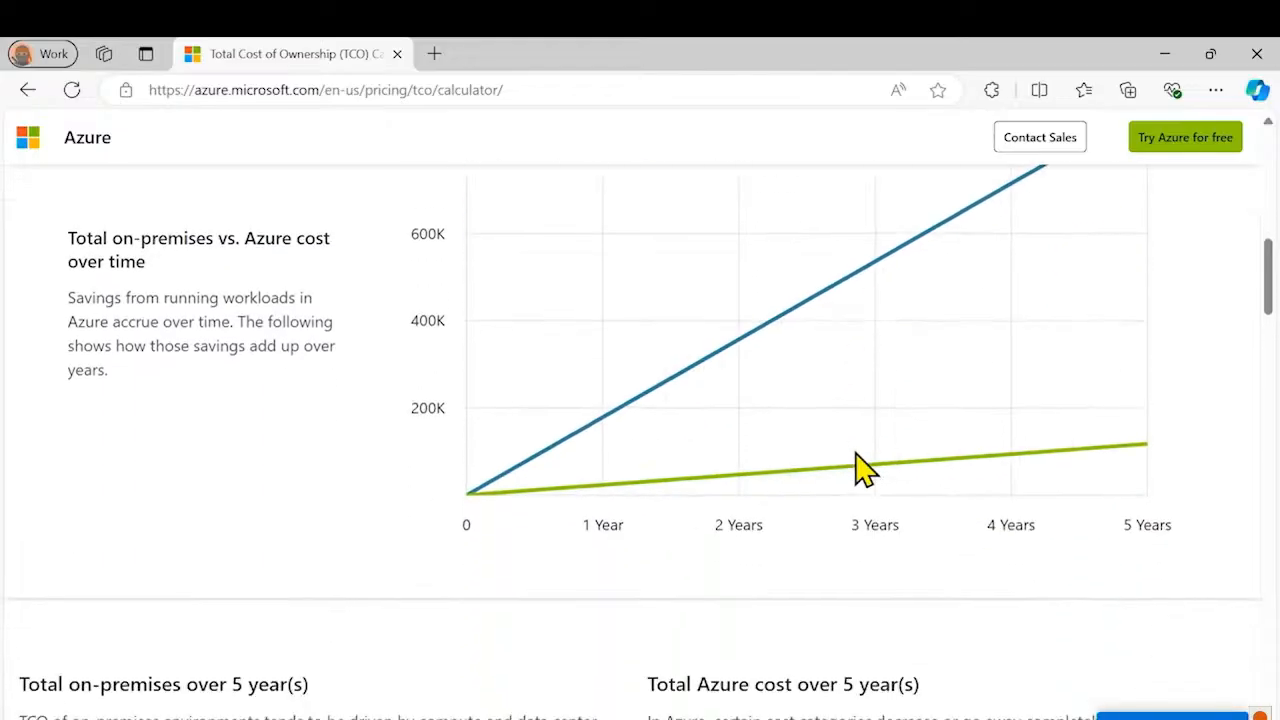
Compare the on-premises and Azure total cost pie charts, cost breakdown charts and category summaries over 5 years
scroll(860, 467, down, 2)
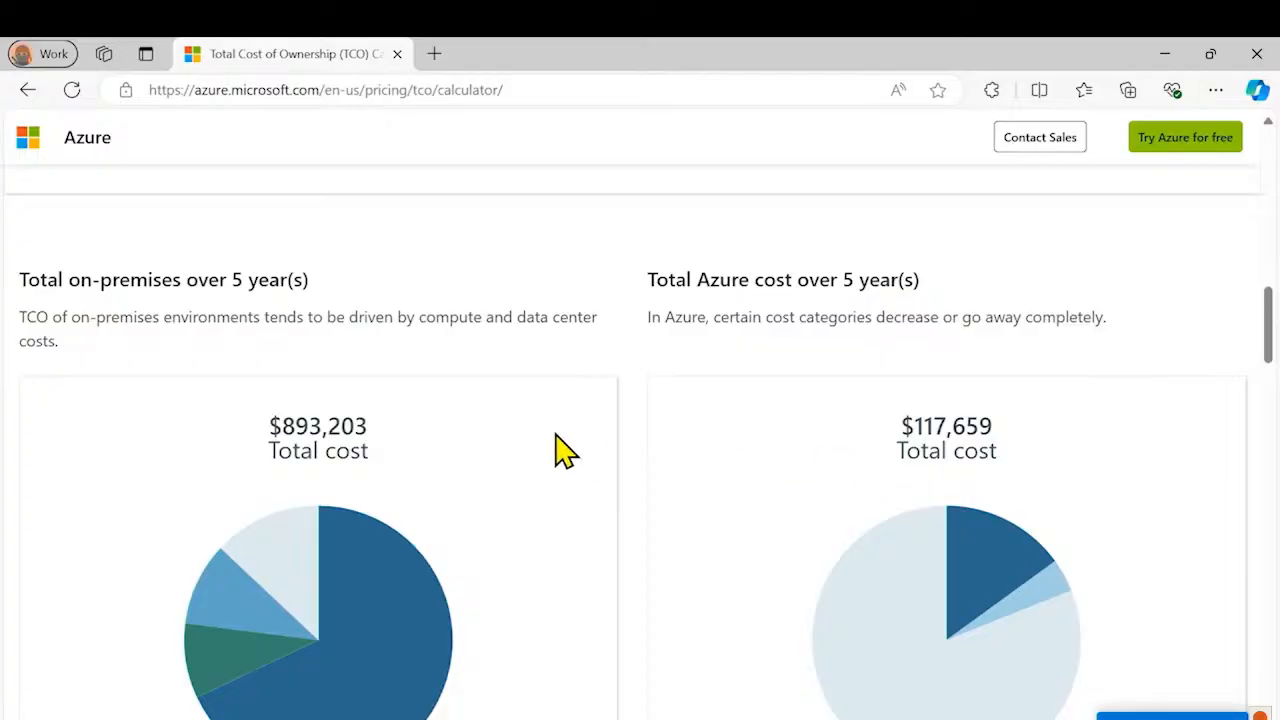
scroll(560, 450, down, 1)
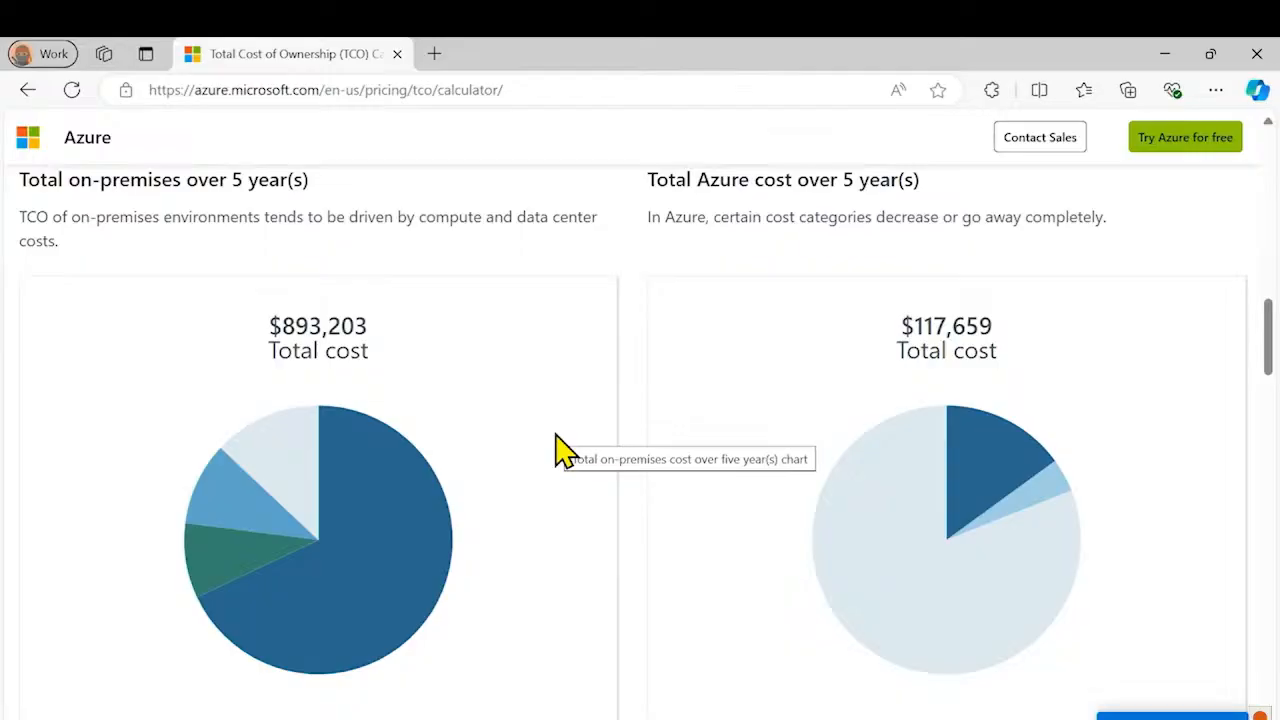
scroll(557, 436, down, 1)
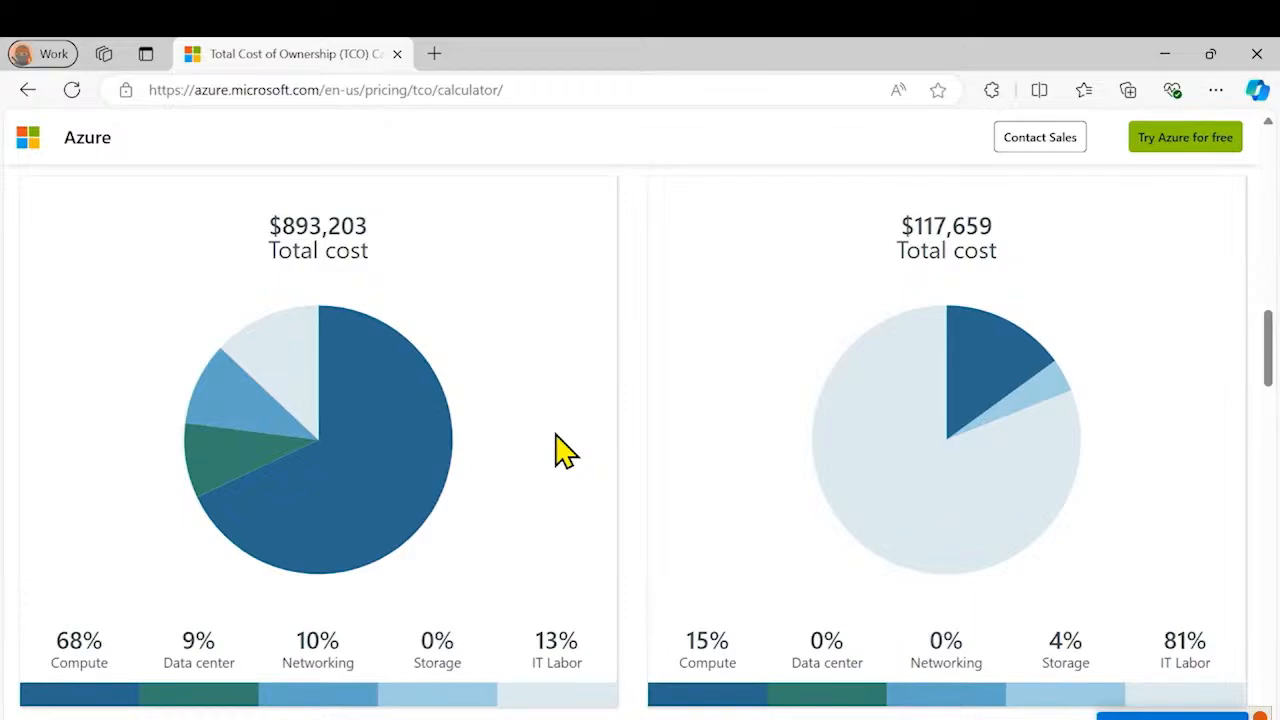
scroll(556, 449, down, 3)
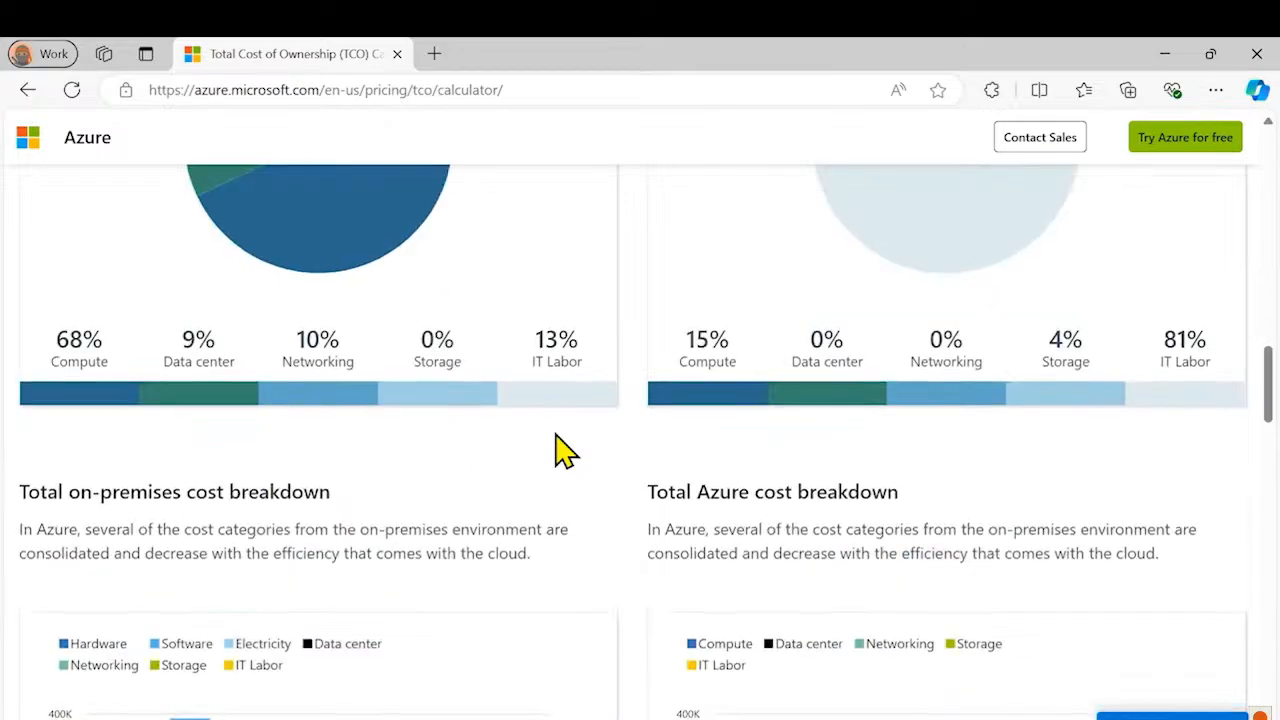
scroll(586, 463, down, 2)
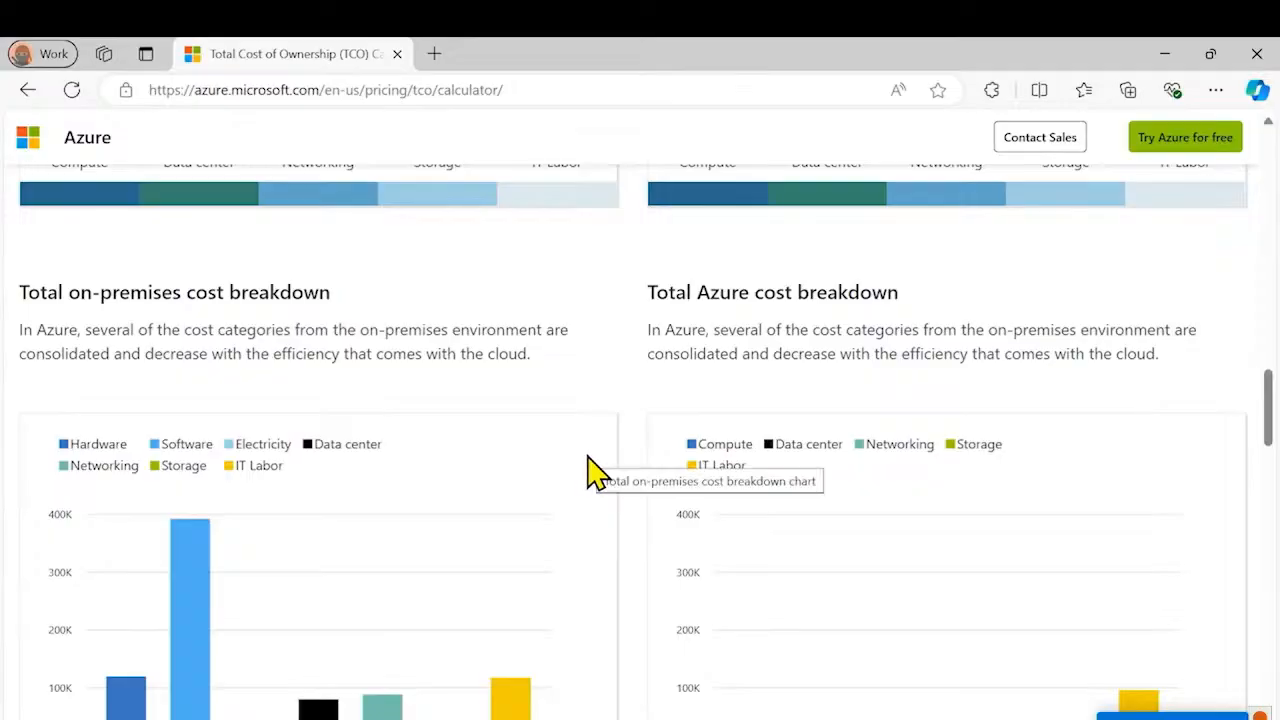
scroll(588, 462, down, 6)
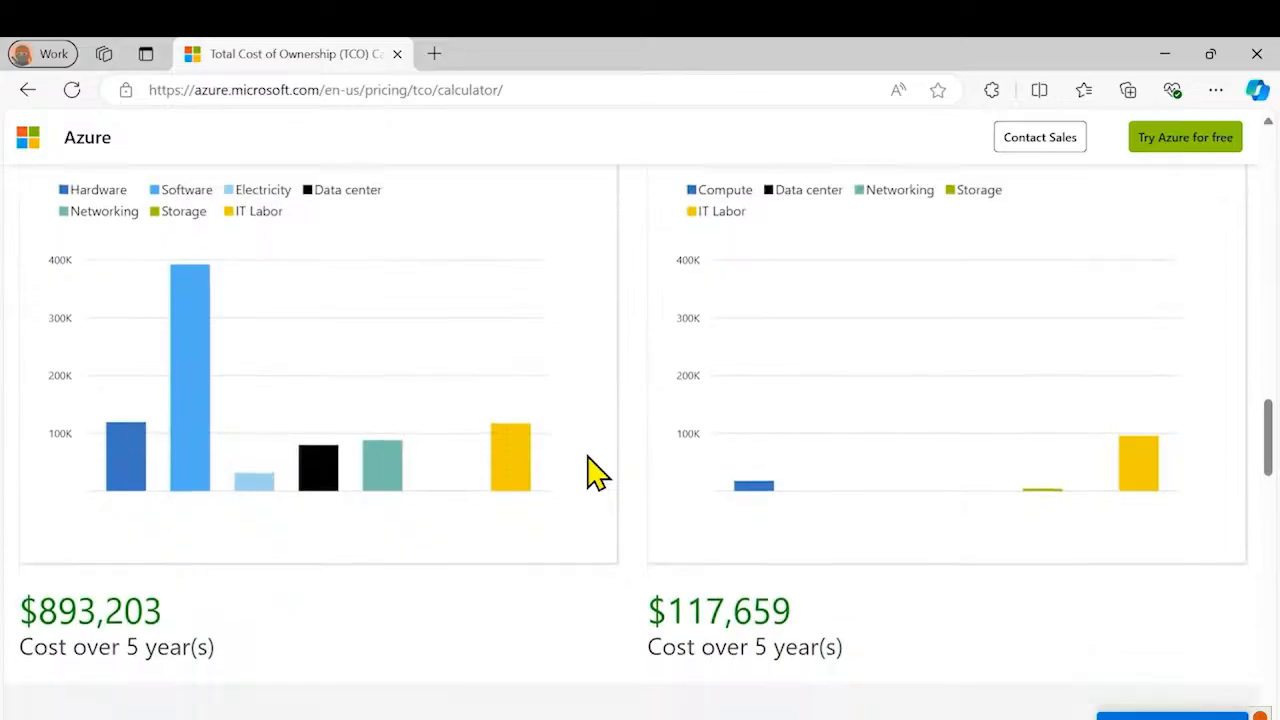
scroll(590, 470, down, 1)
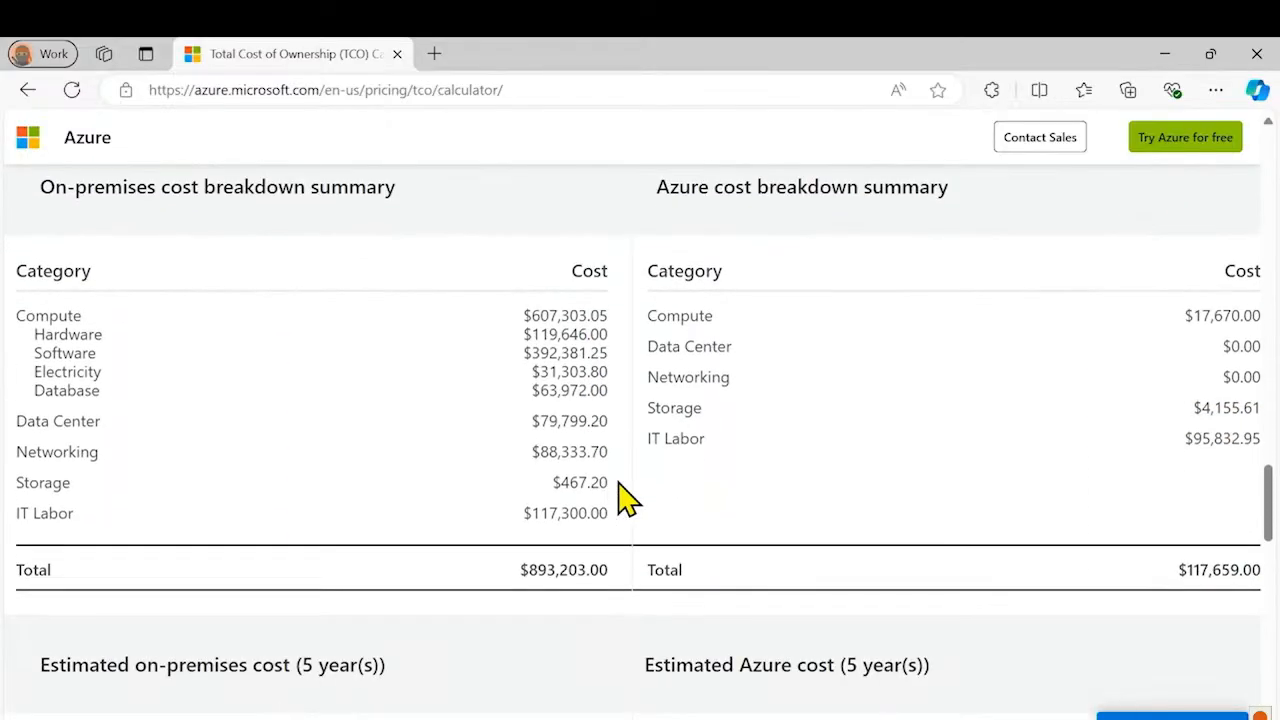